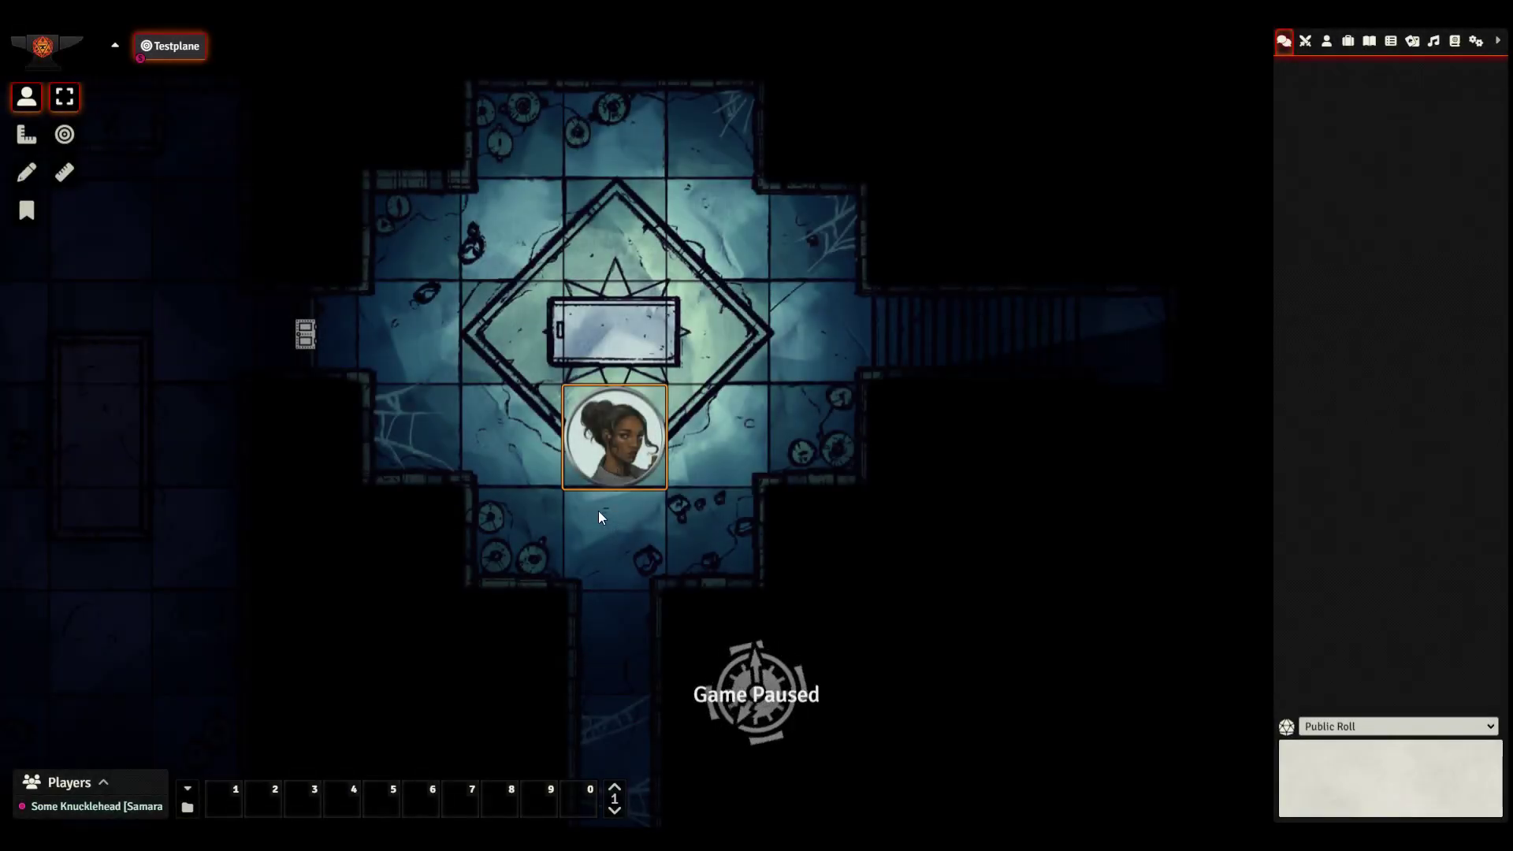
Clear the map selection and open Samara's level 3 Human Wizard sheet from her token
drag(564, 500, 636, 528)
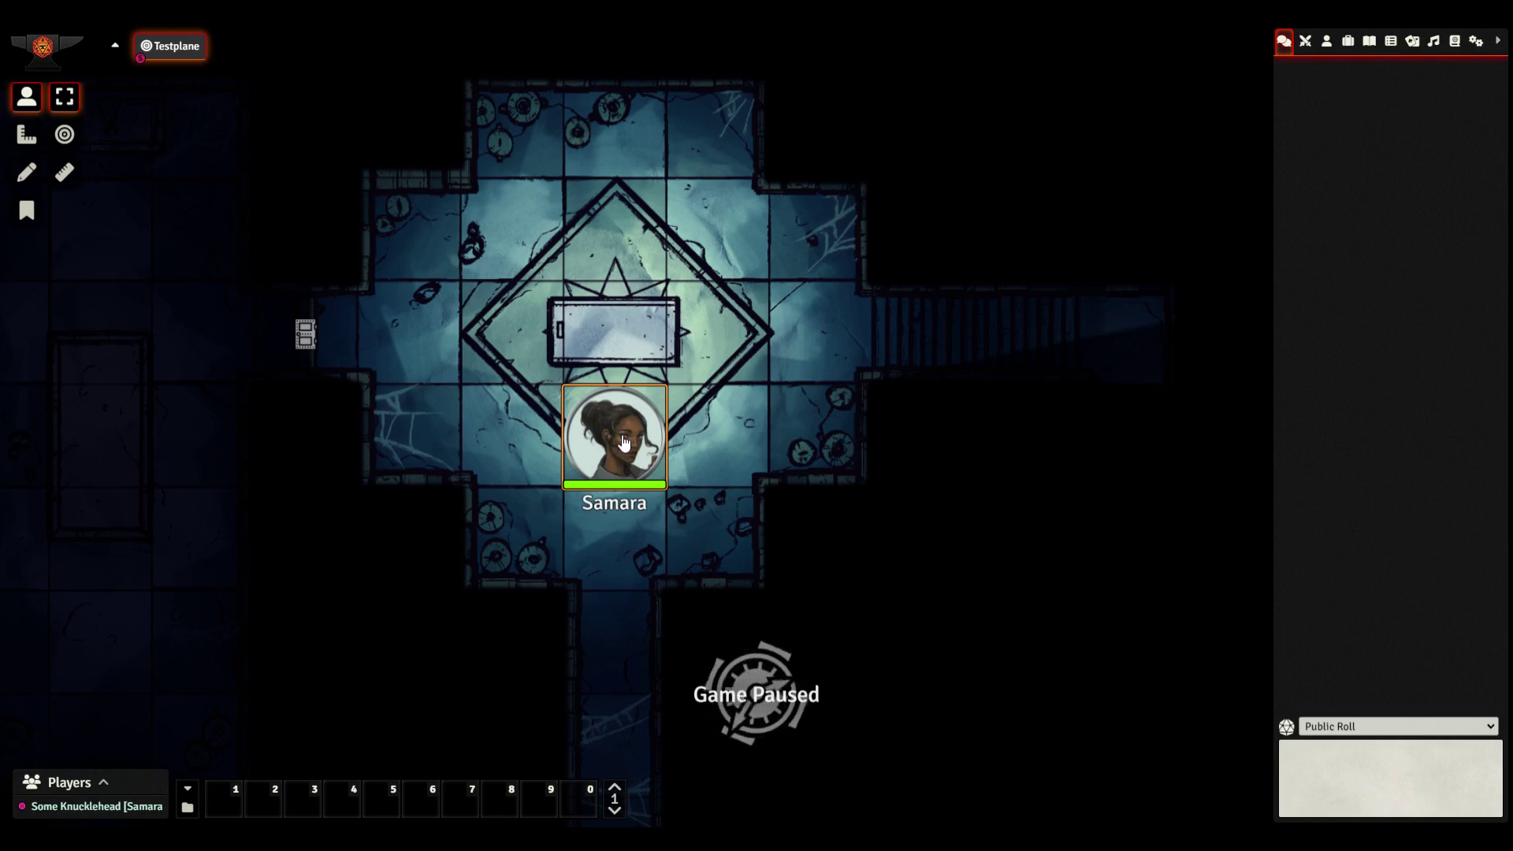
double_click(624, 443)
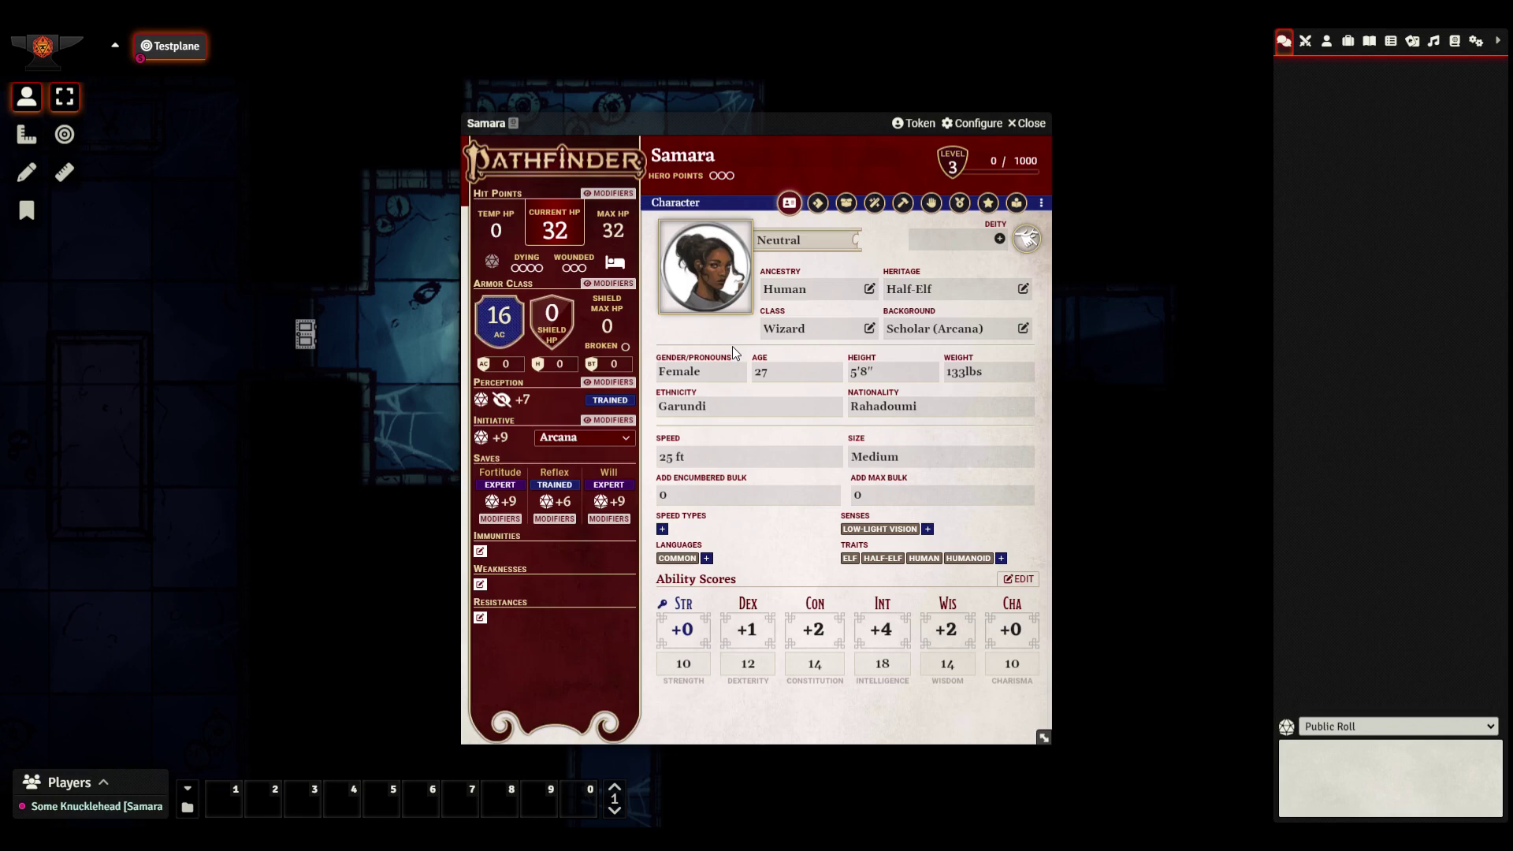
Switch Samara's sheet to its Spellcasting tab, which has no entries yet
click(875, 204)
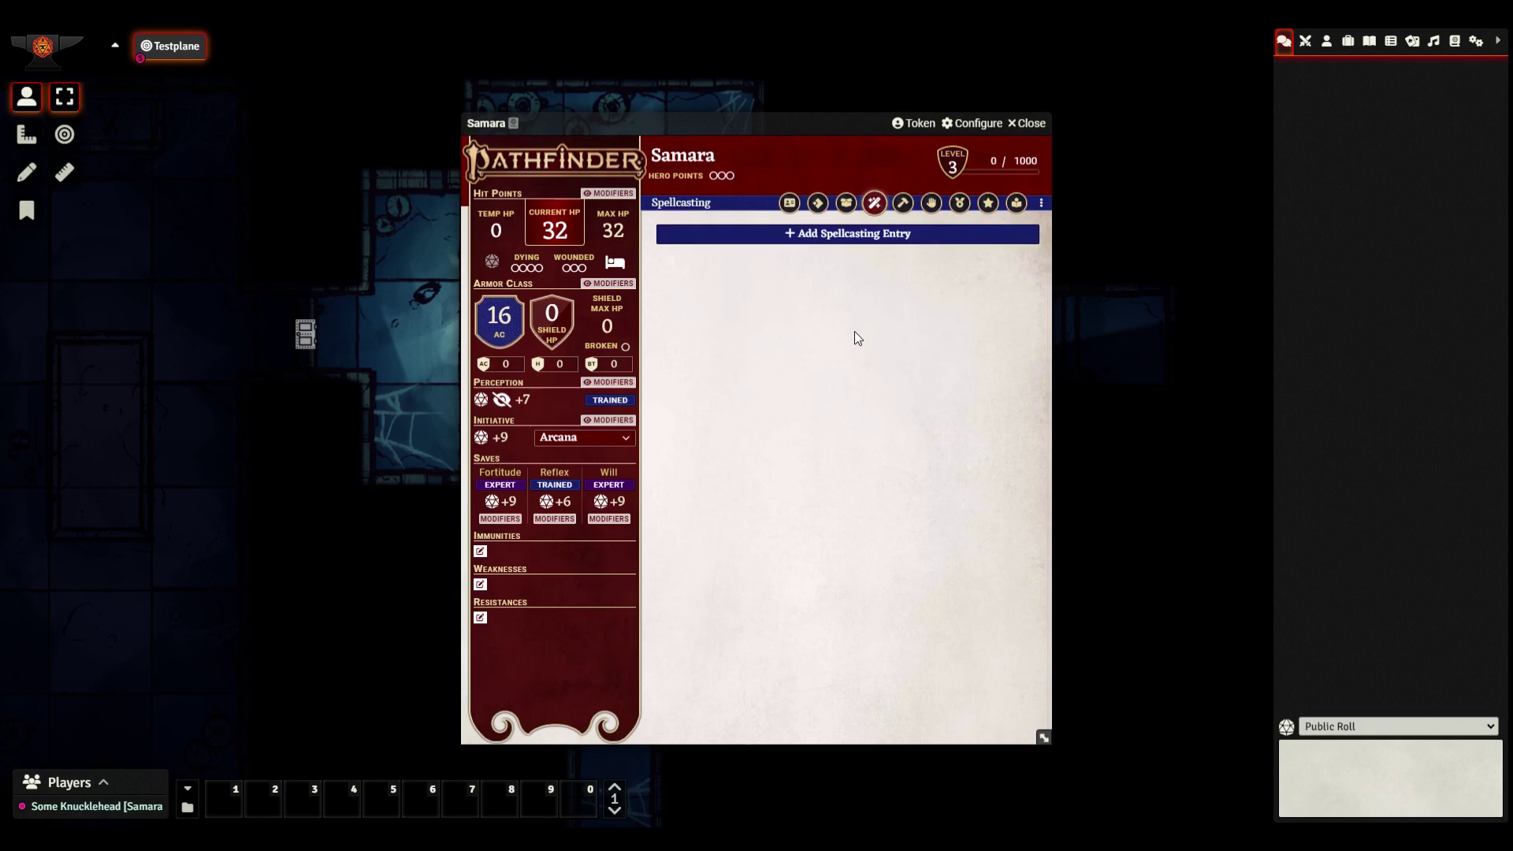
Create a Prepared arcane spellcasting entry using Intelligence, giving spell DC 19
click(851, 240)
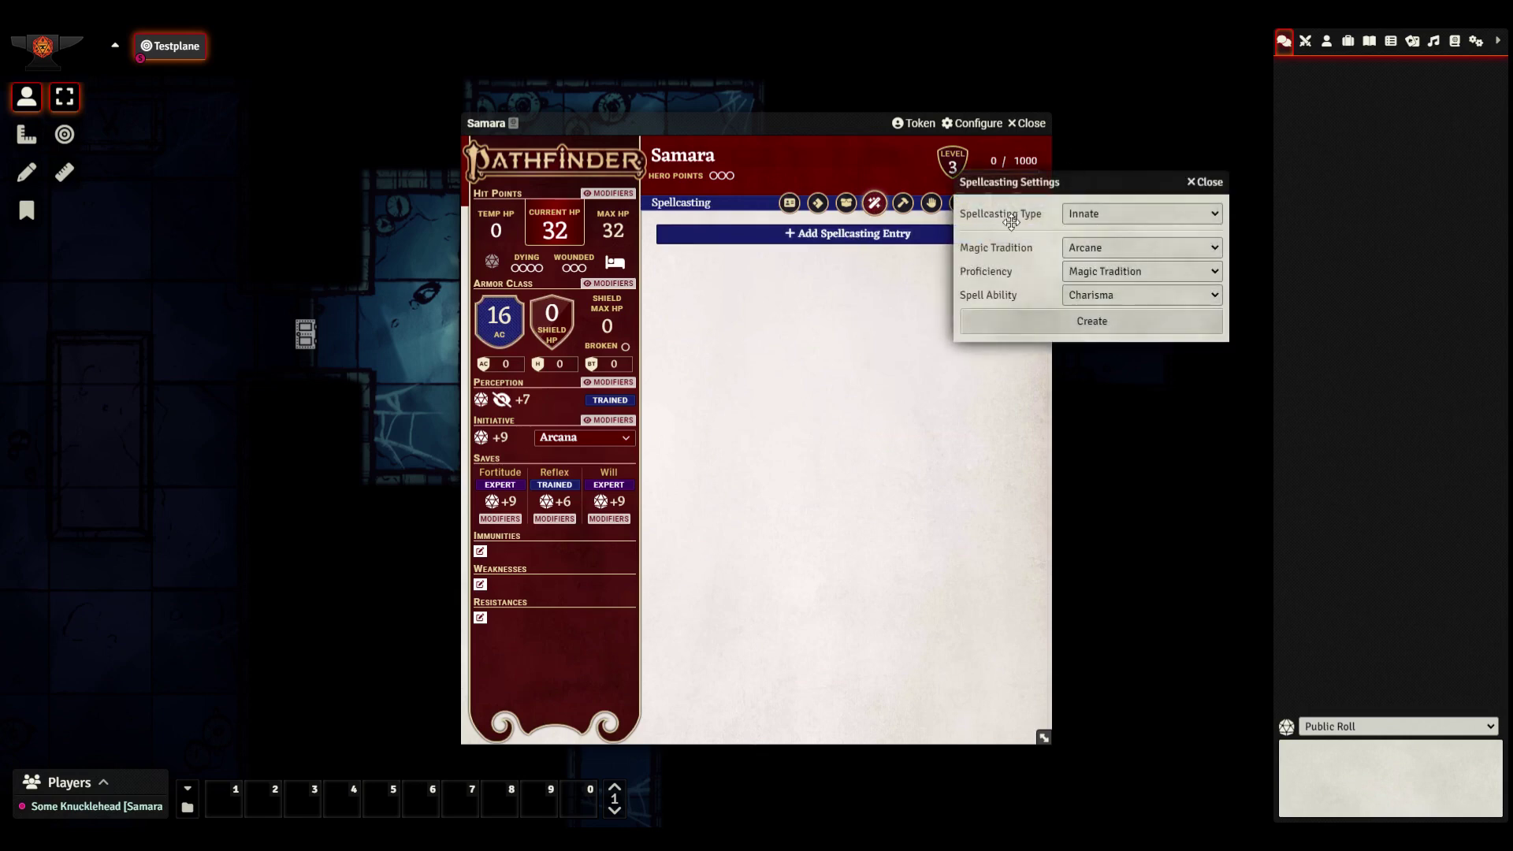
drag(1083, 185, 836, 291)
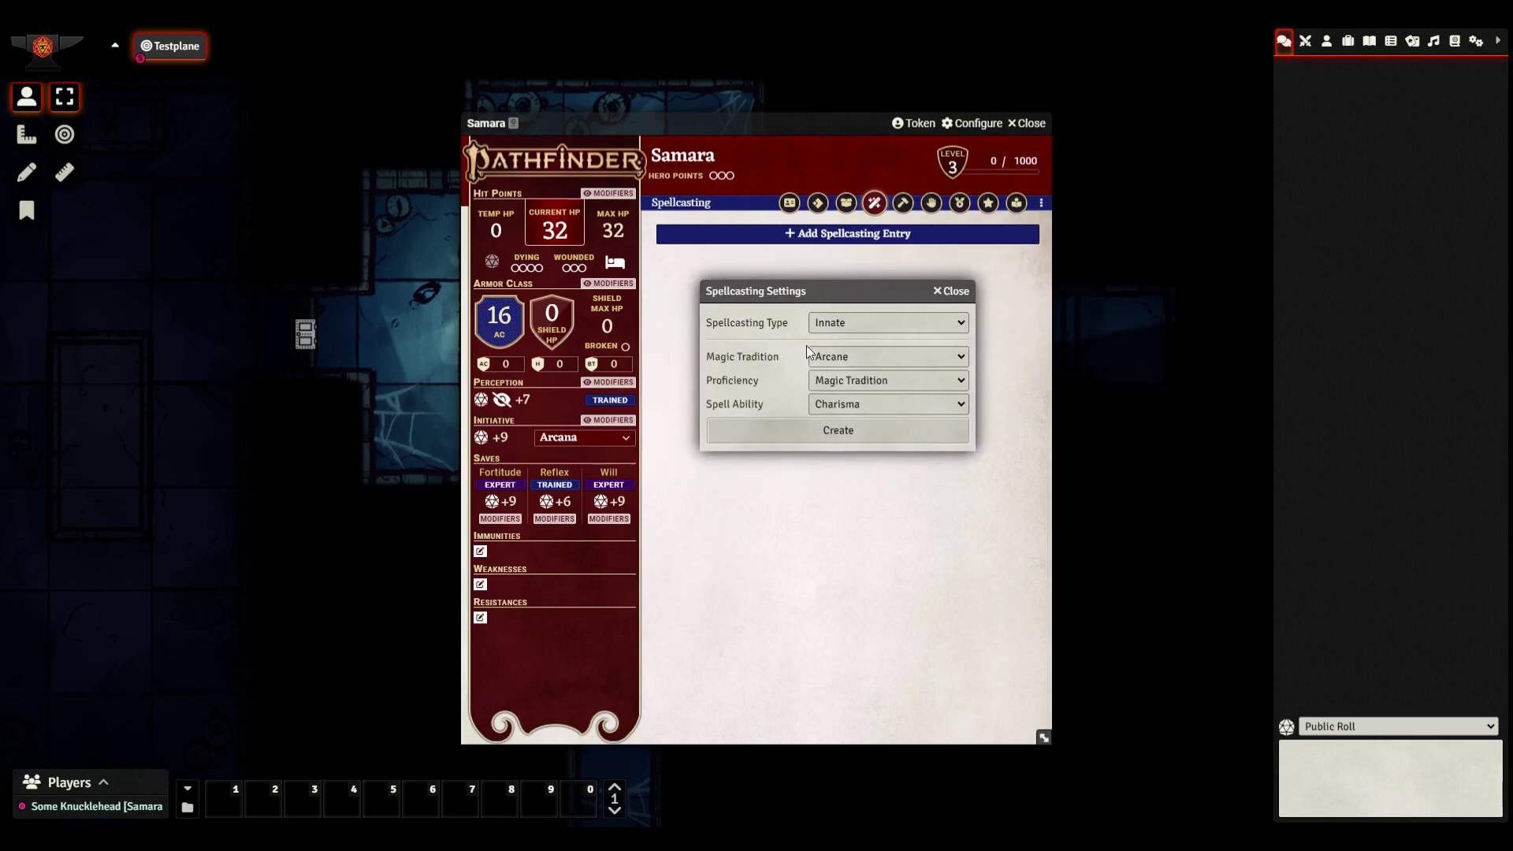
click(859, 338)
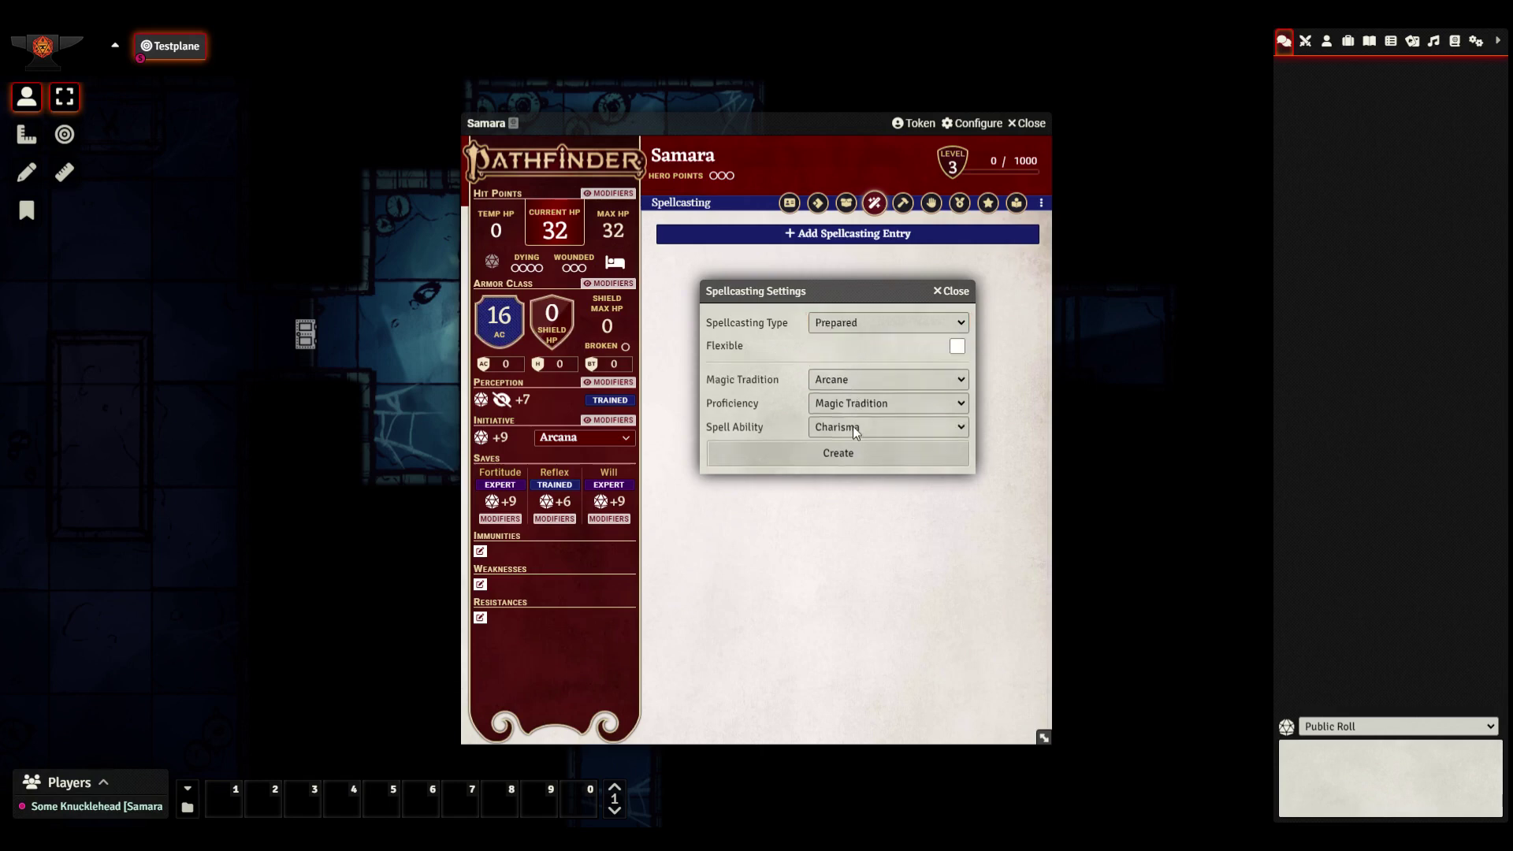
click(854, 488)
click(794, 461)
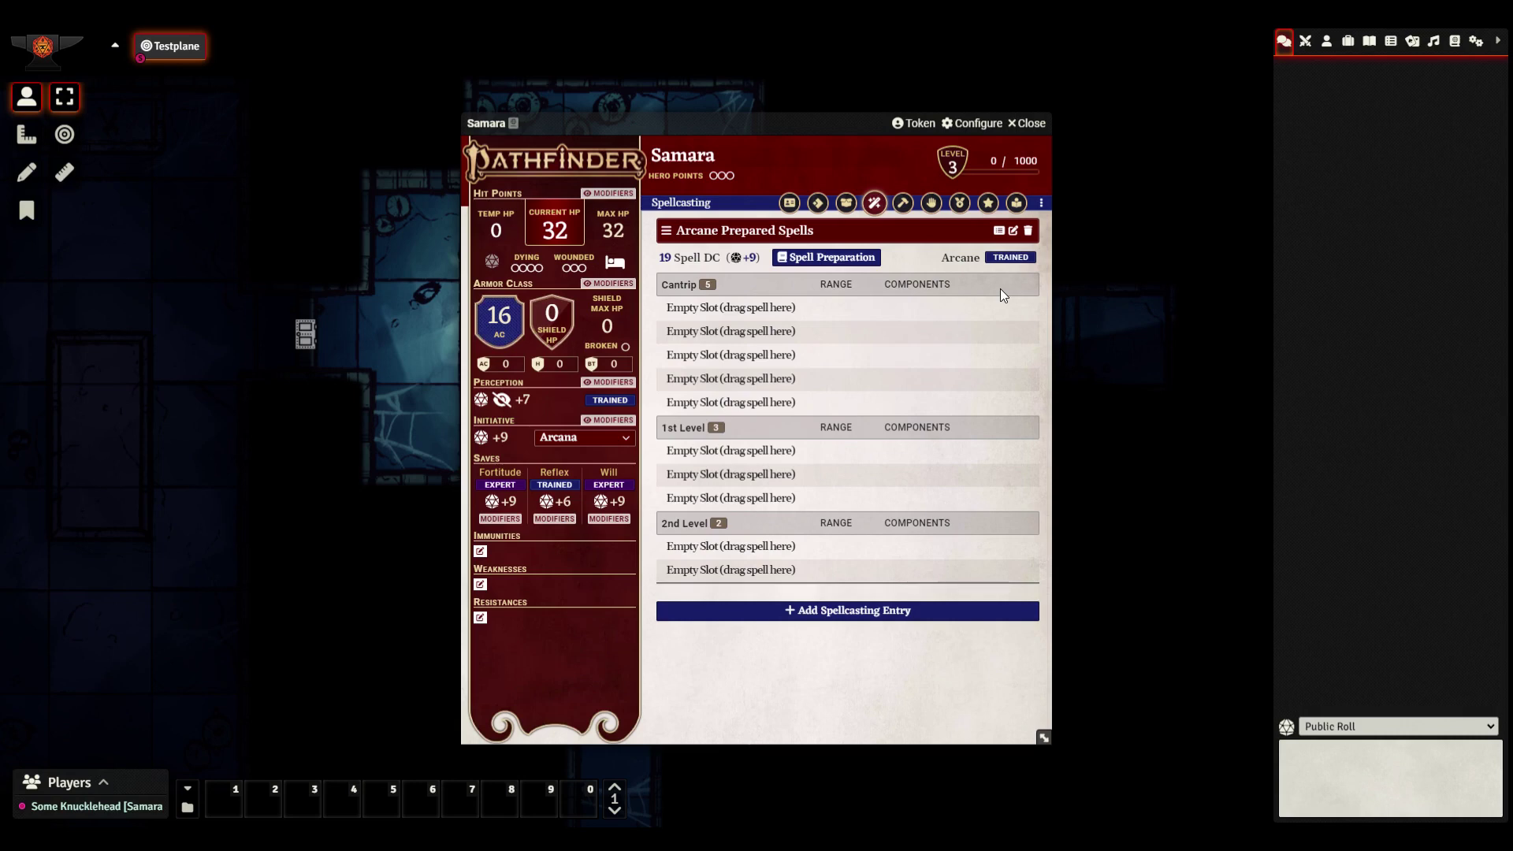
Open the Arcane Prepared Spells preparation window and arrange it beside the character sheet
drag(792, 130, 477, 106)
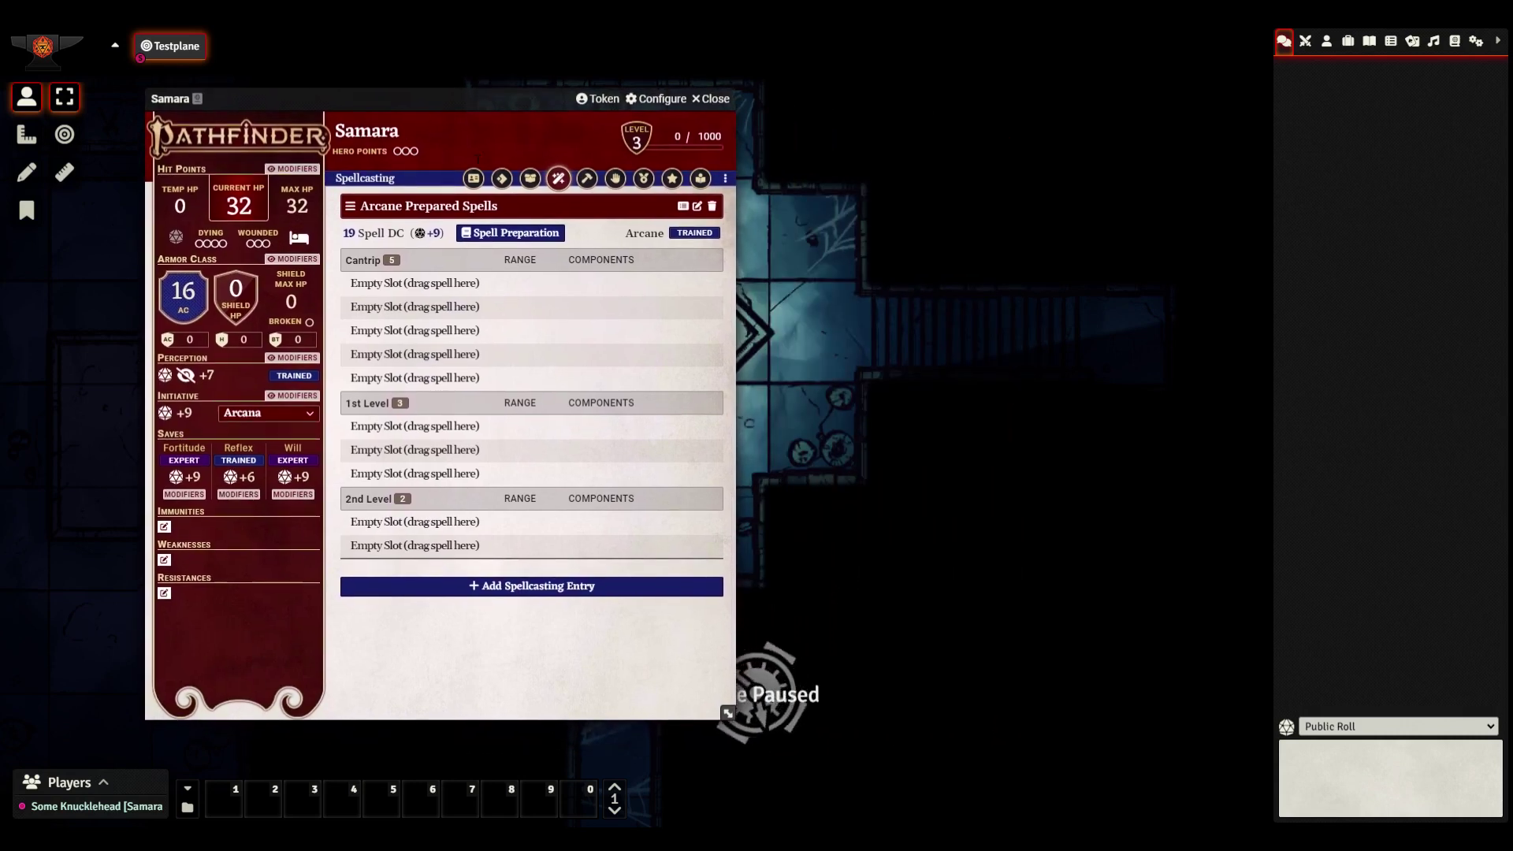
click(508, 233)
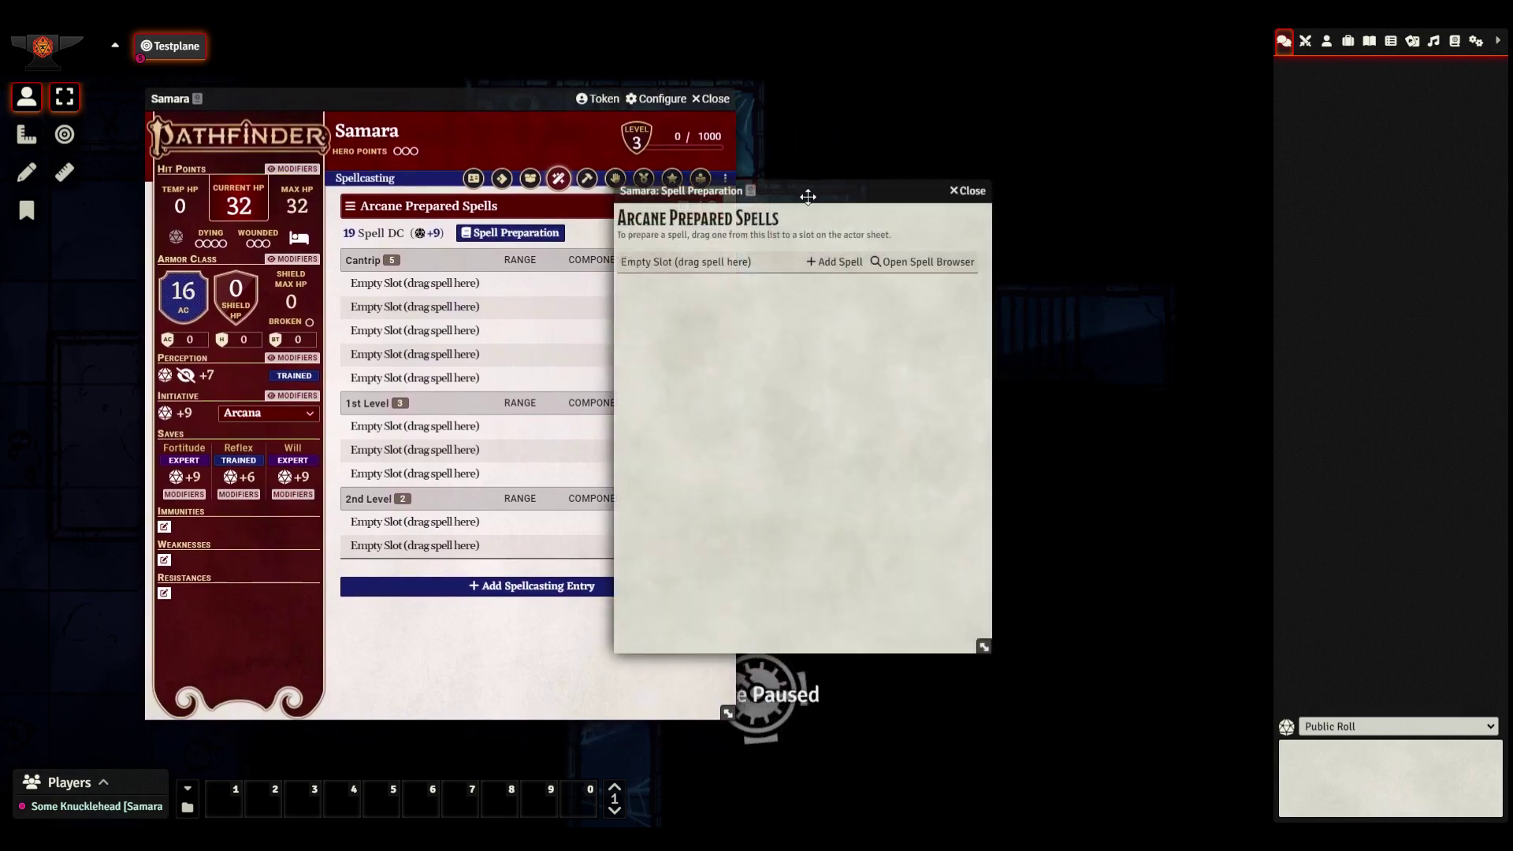
drag(814, 190, 948, 197)
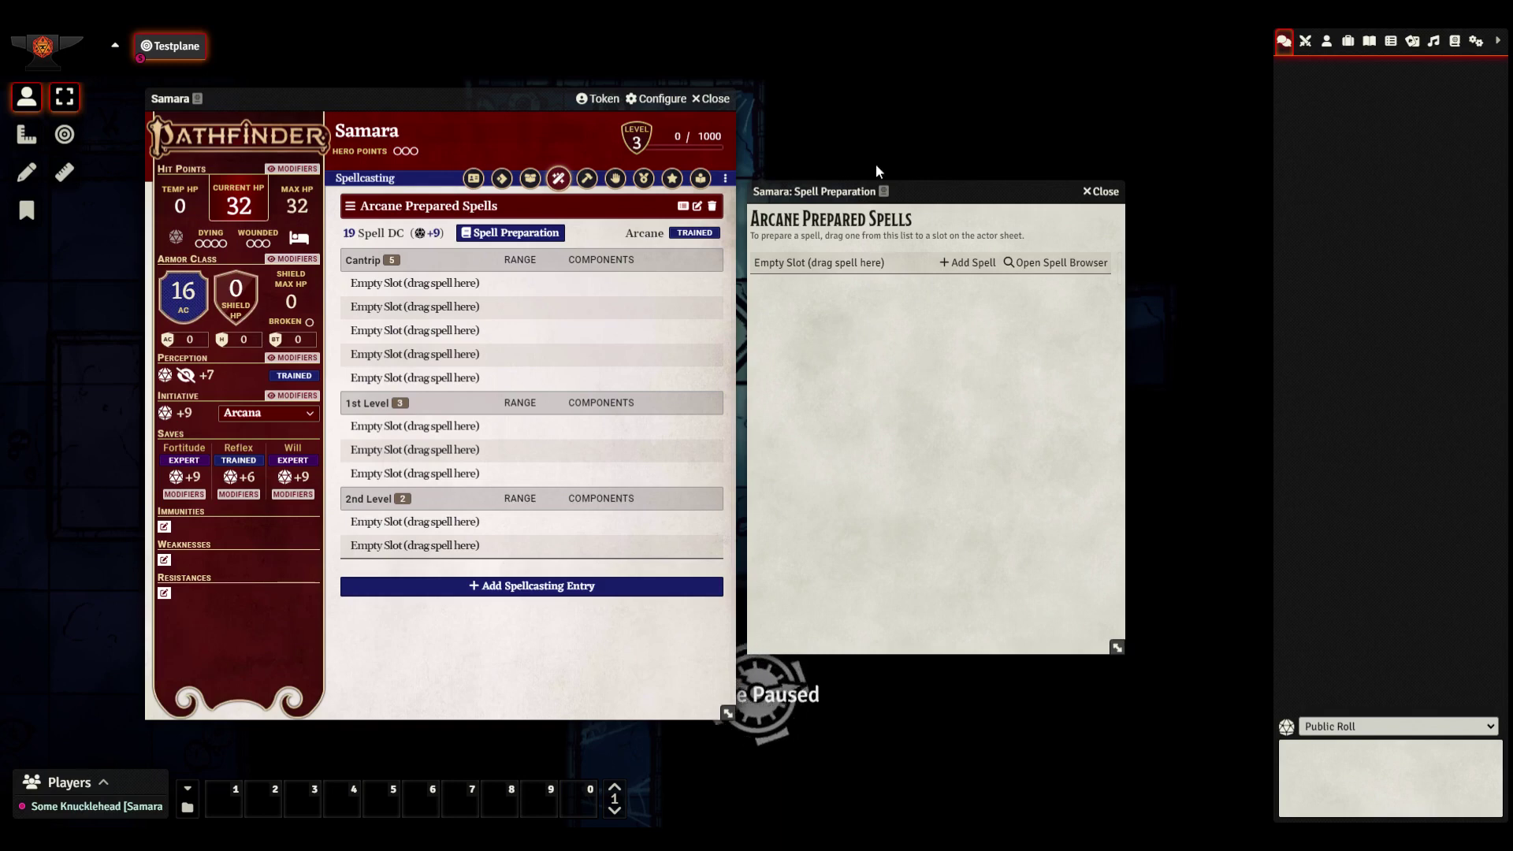
Open the spell compendium browser and filter its list to cantrips only
click(1056, 263)
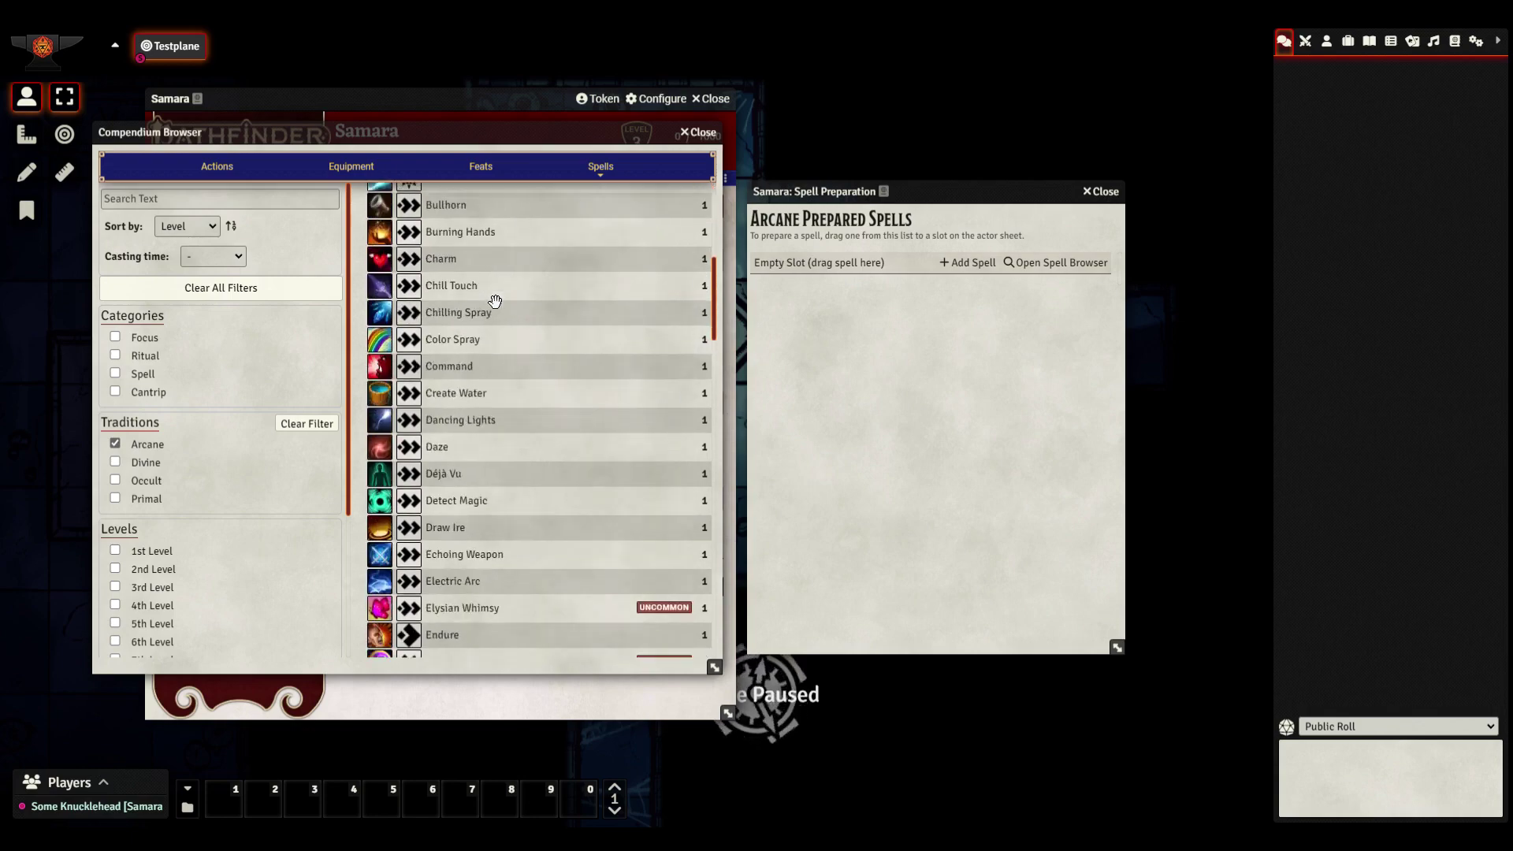
scroll(228, 340, down, 3)
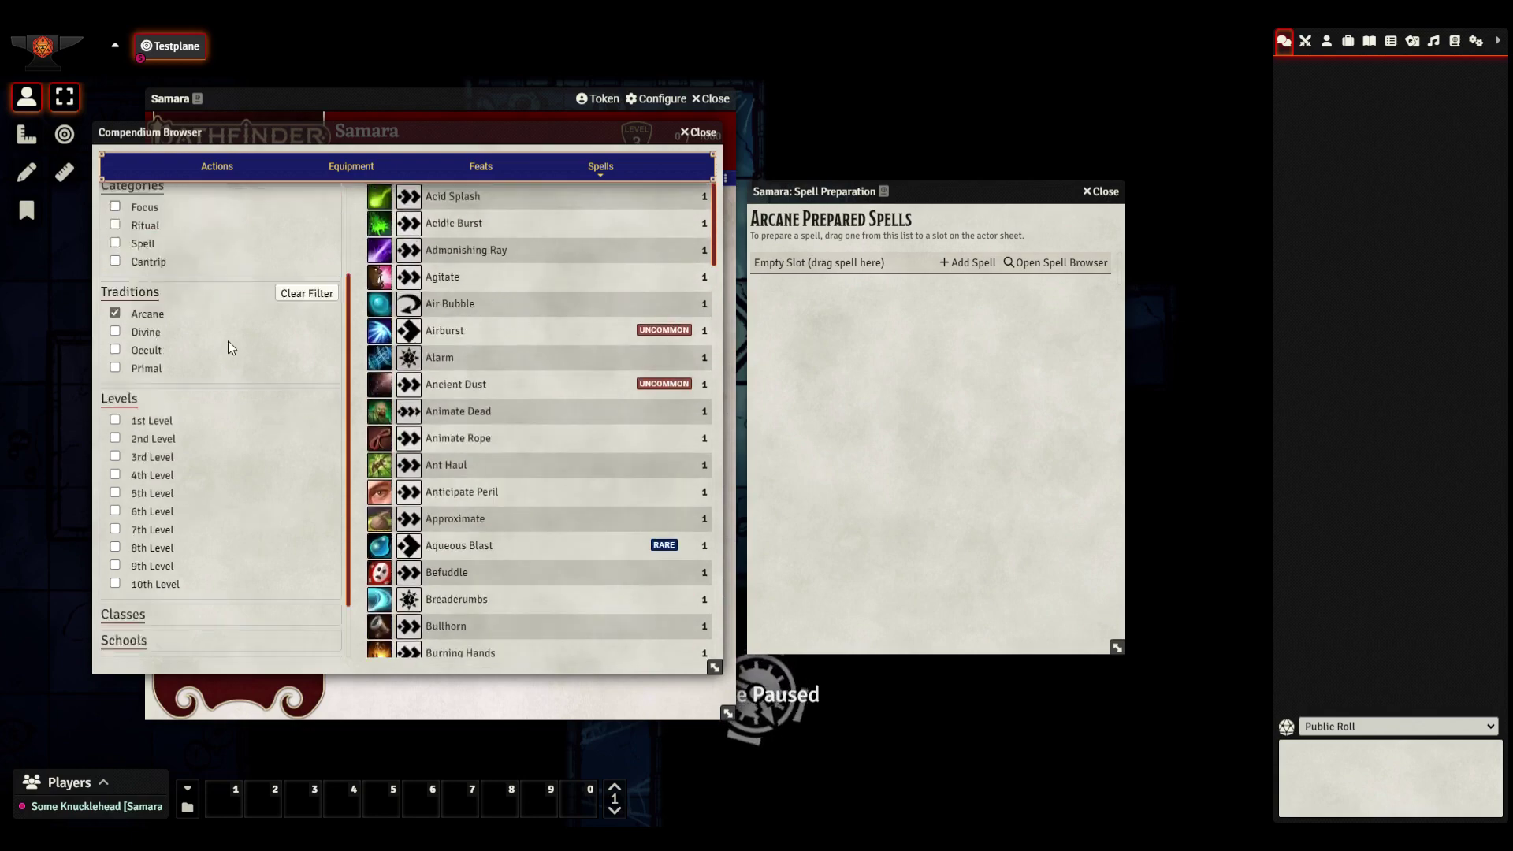
scroll(229, 341, up, 3)
scroll(207, 455, down, 3)
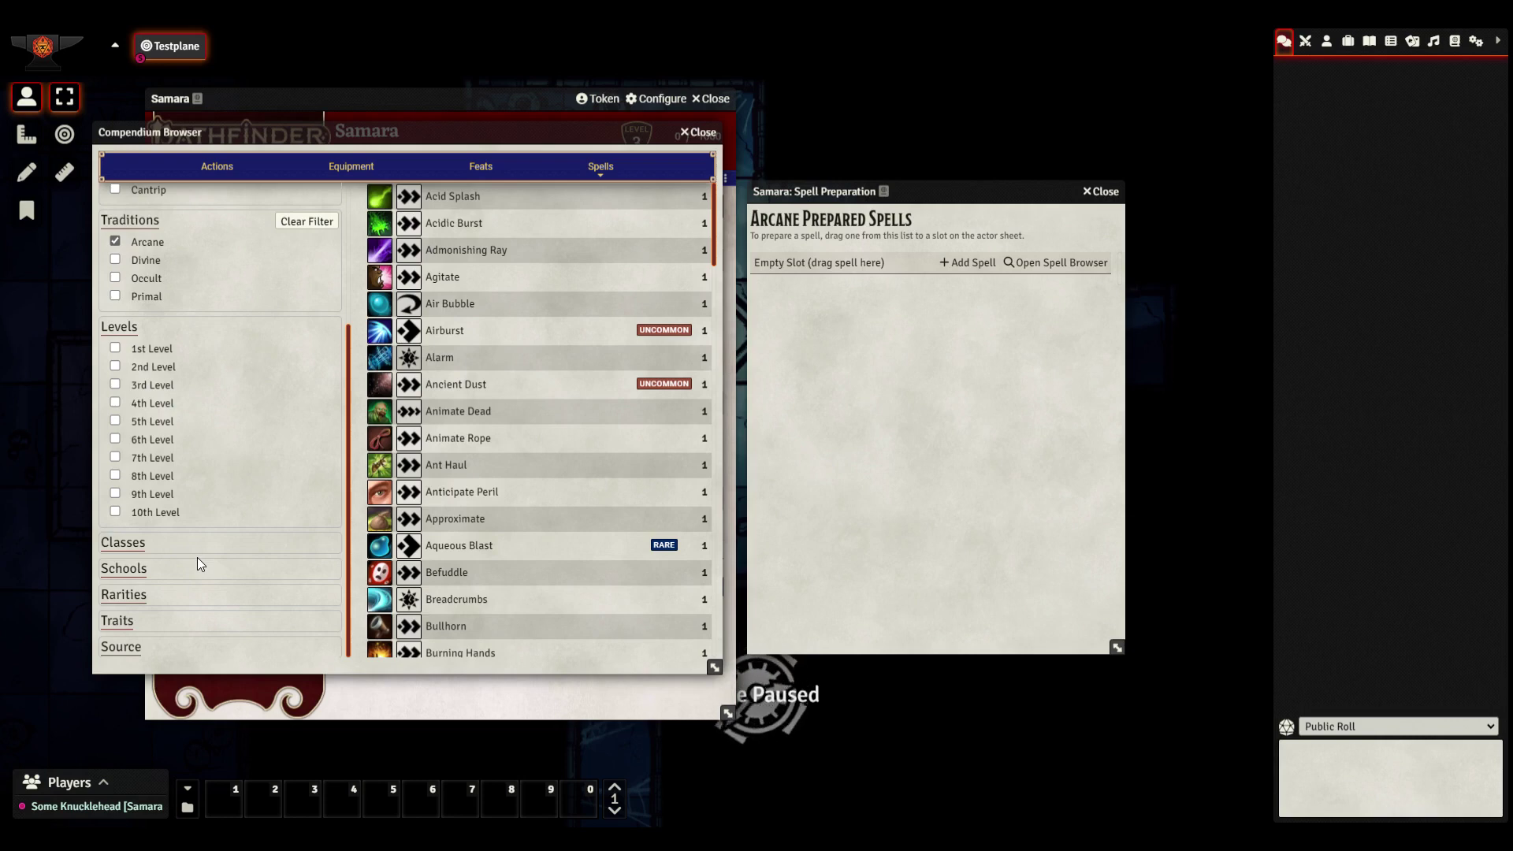
scroll(197, 556, up, 3)
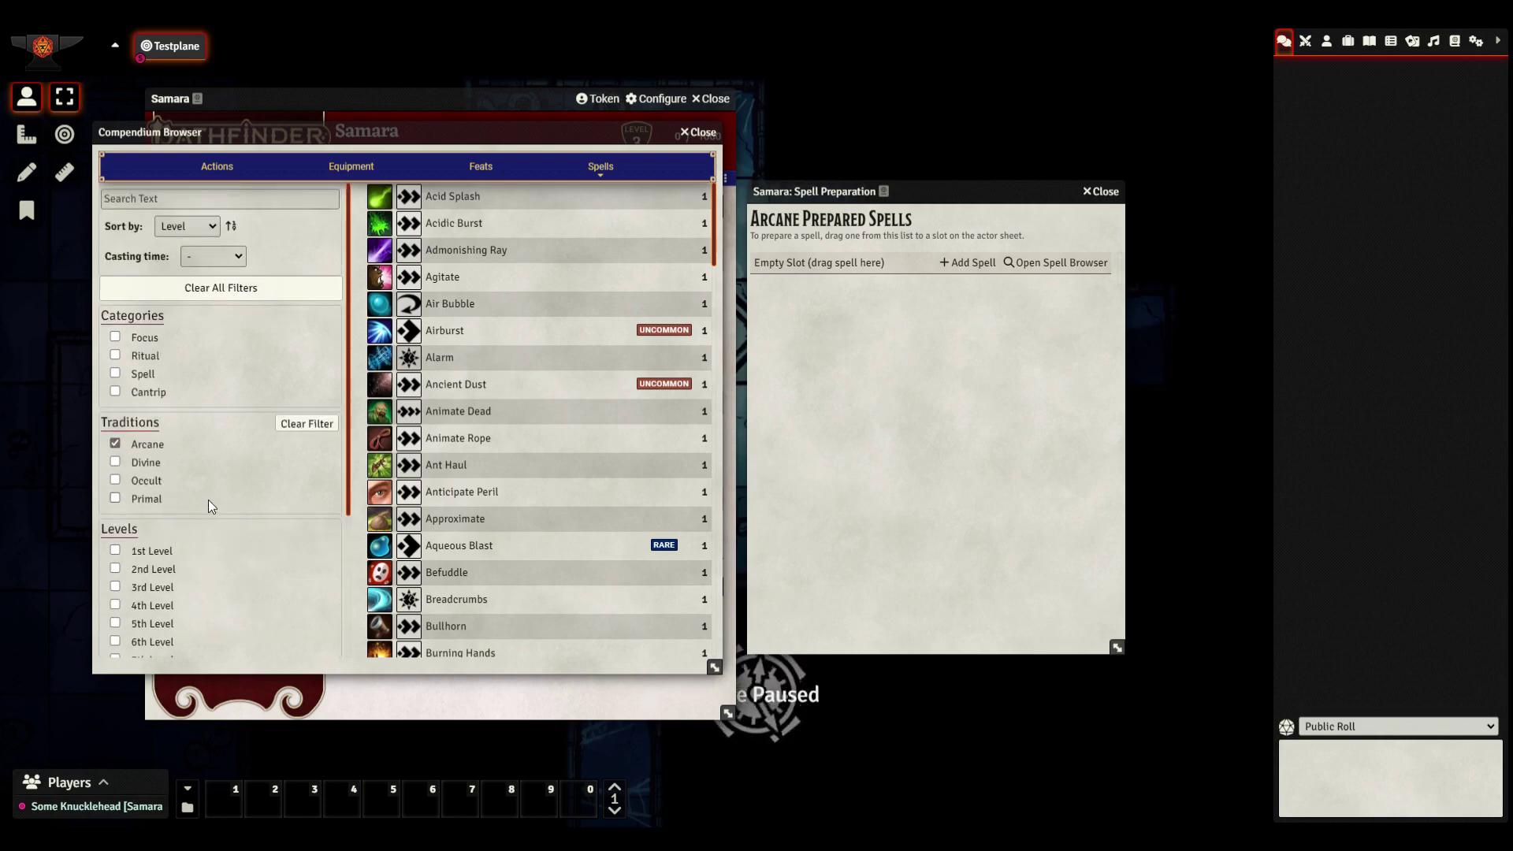
click(115, 392)
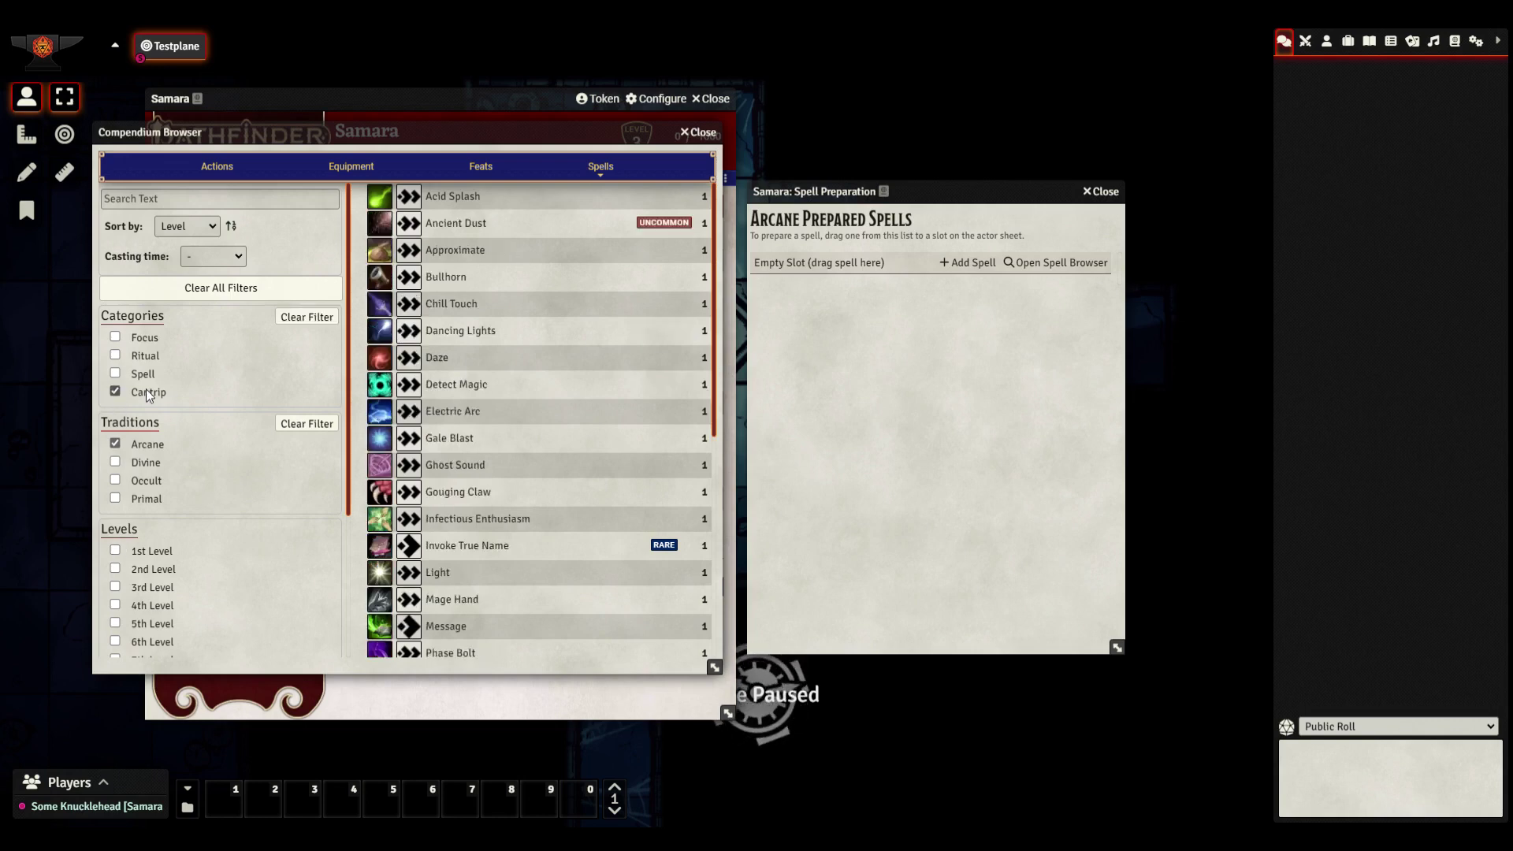
scroll(500, 405, down, 5)
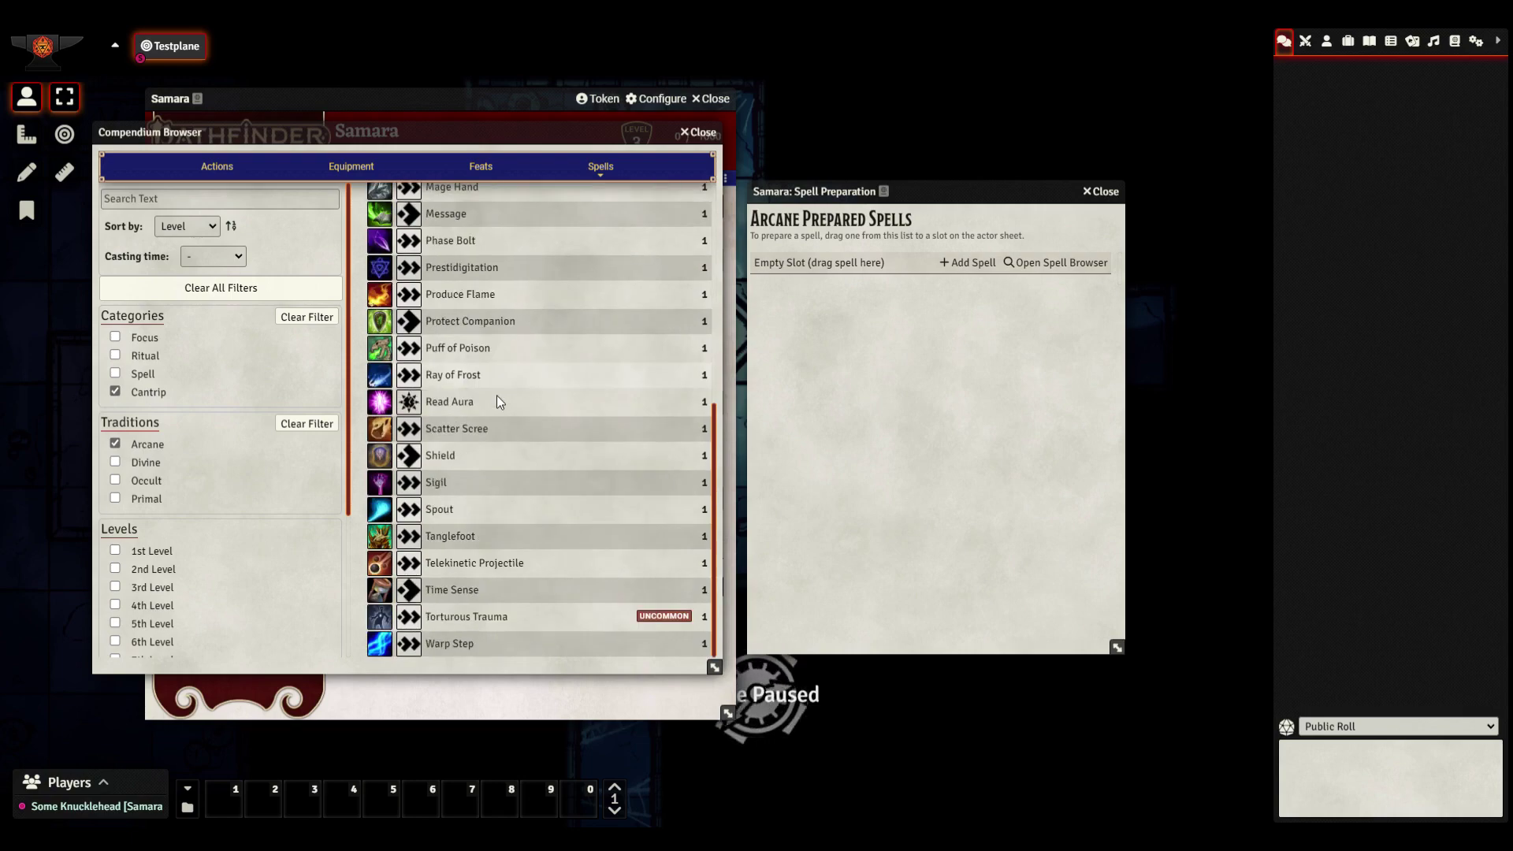
scroll(496, 395, up, 5)
scroll(530, 307, down, 5)
scroll(530, 307, up, 5)
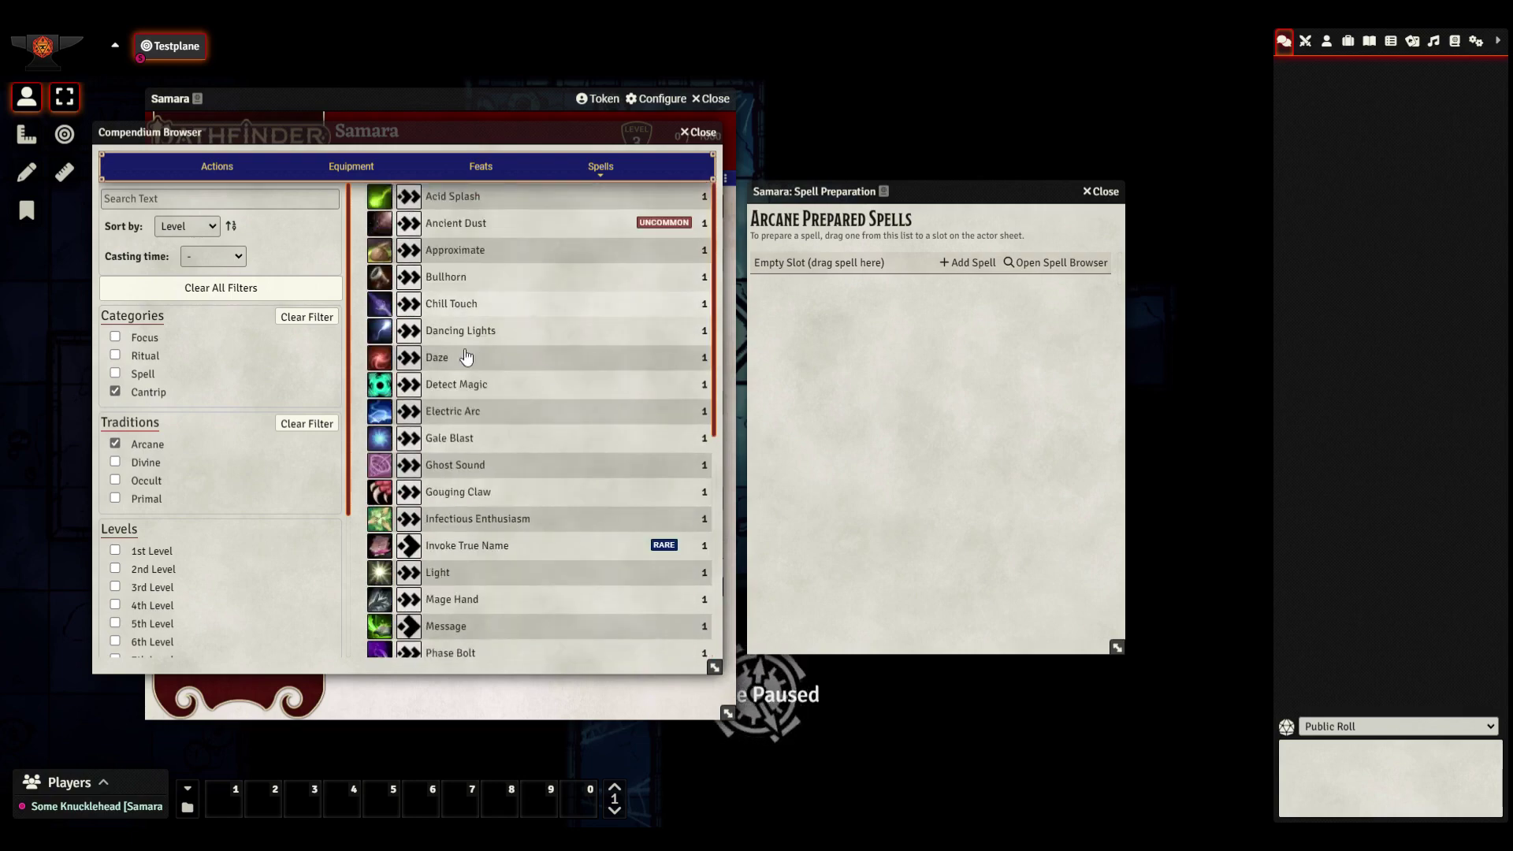
scroll(221, 441, down, 3)
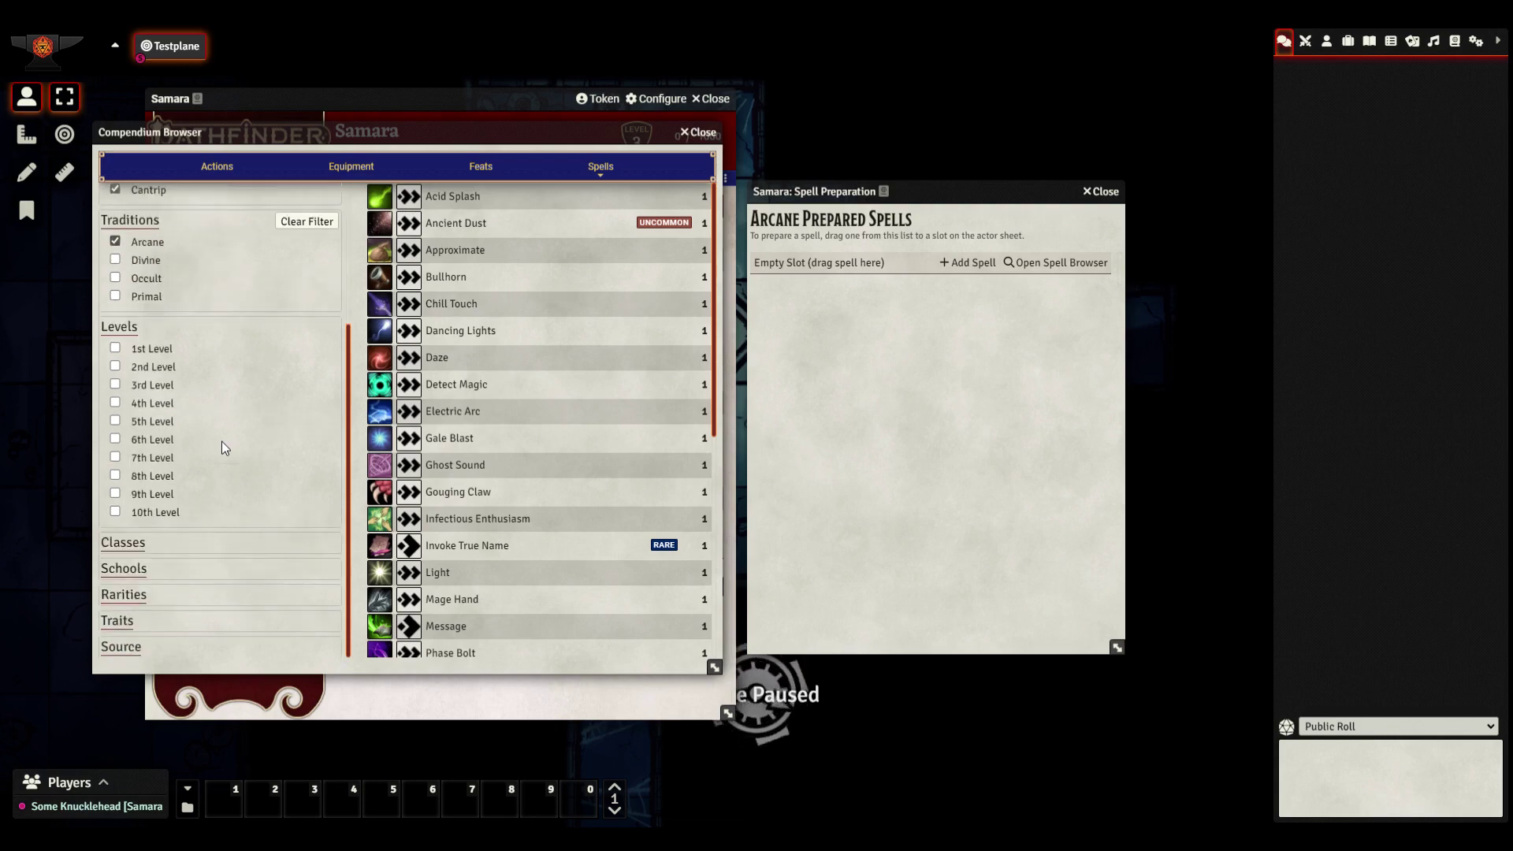
Try and then remove the Attack trait filter, and reposition the compendium browser
click(129, 621)
scroll(191, 533, down, 4)
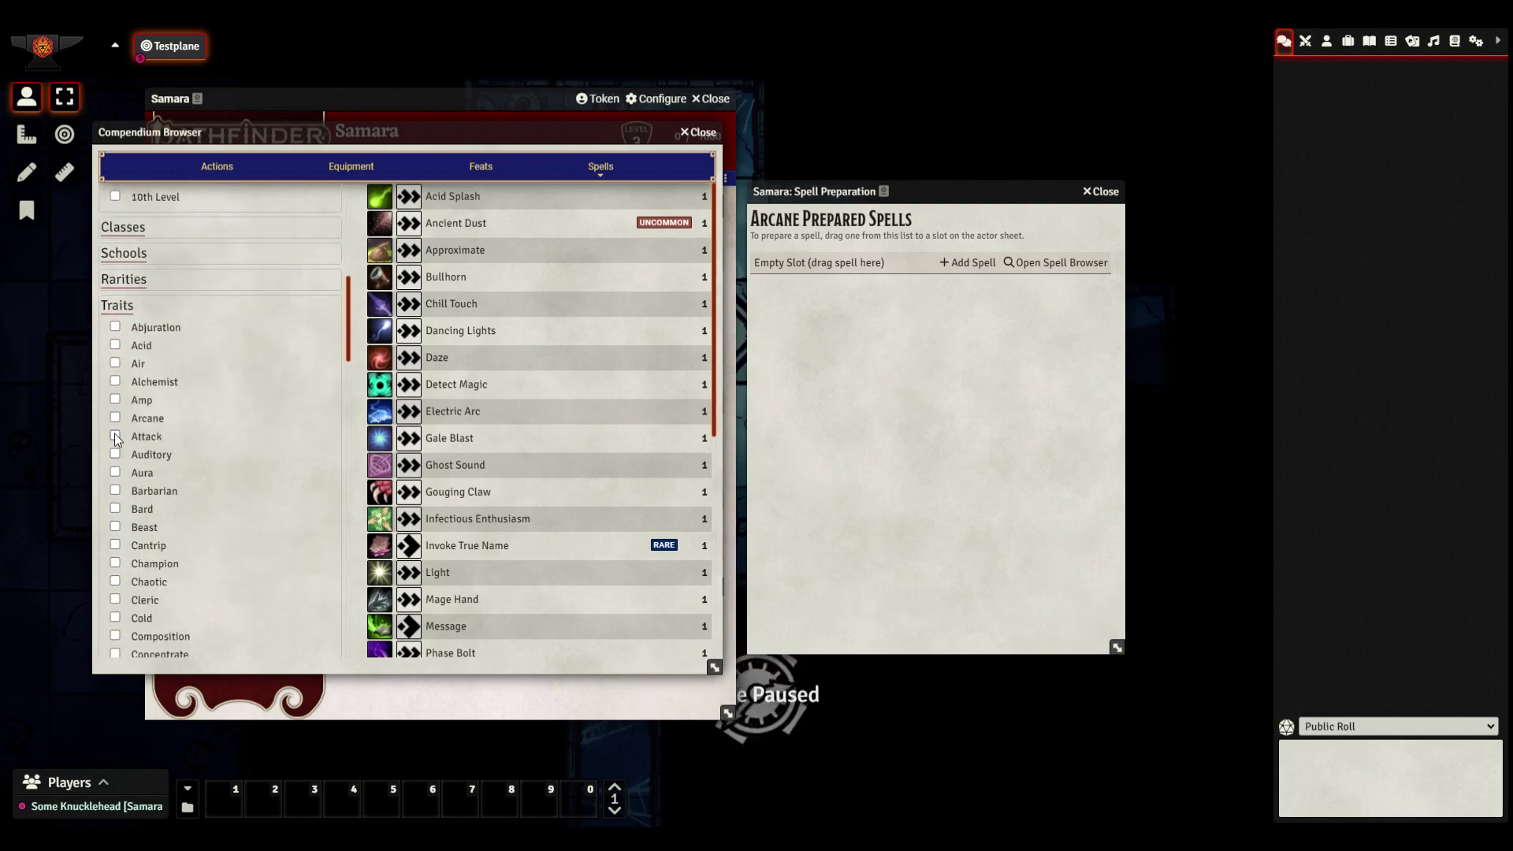
click(115, 435)
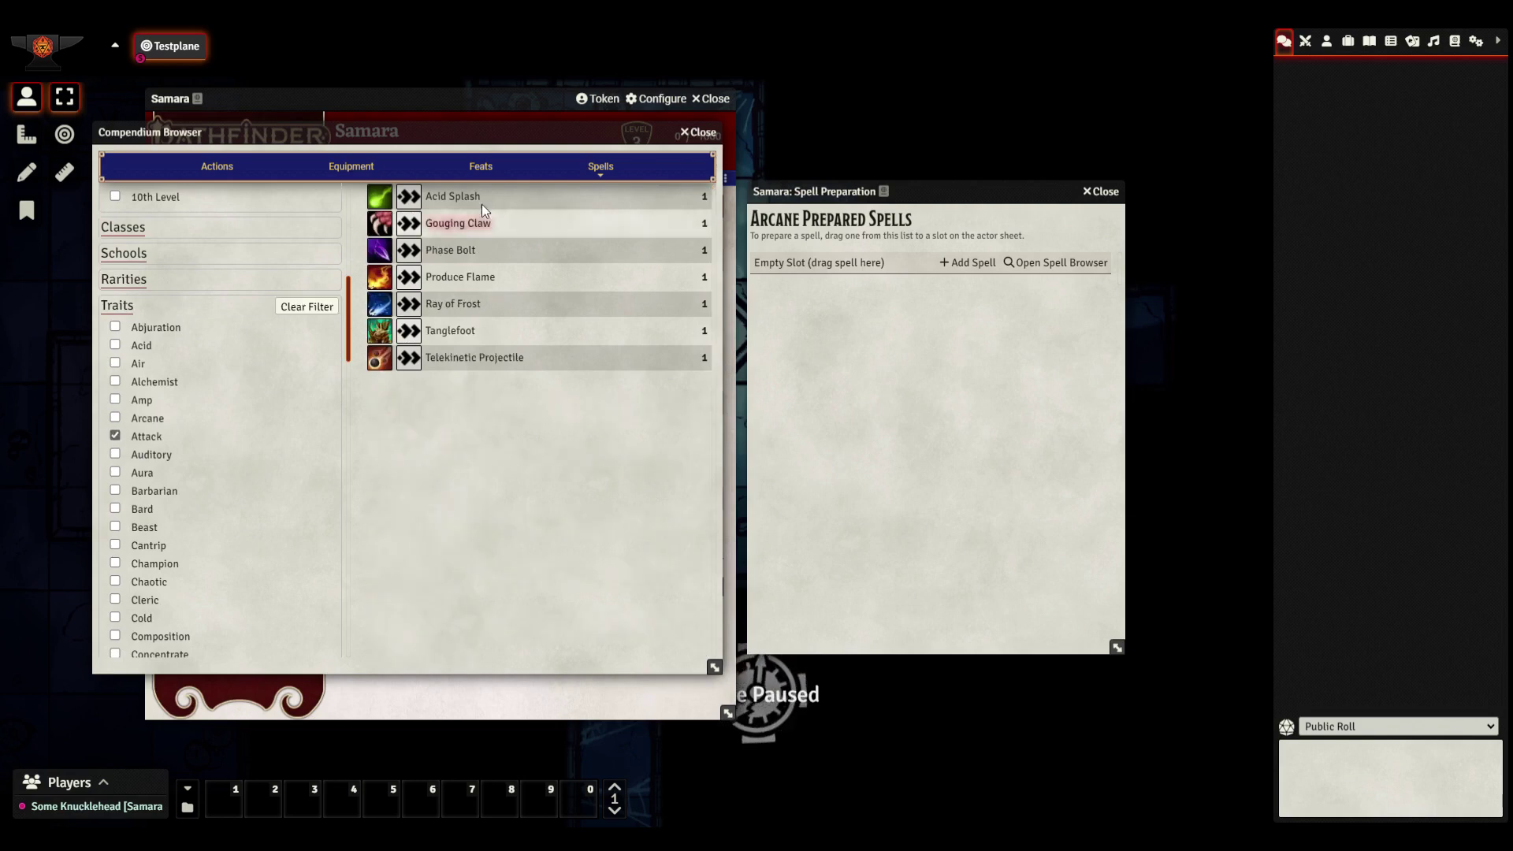
click(115, 436)
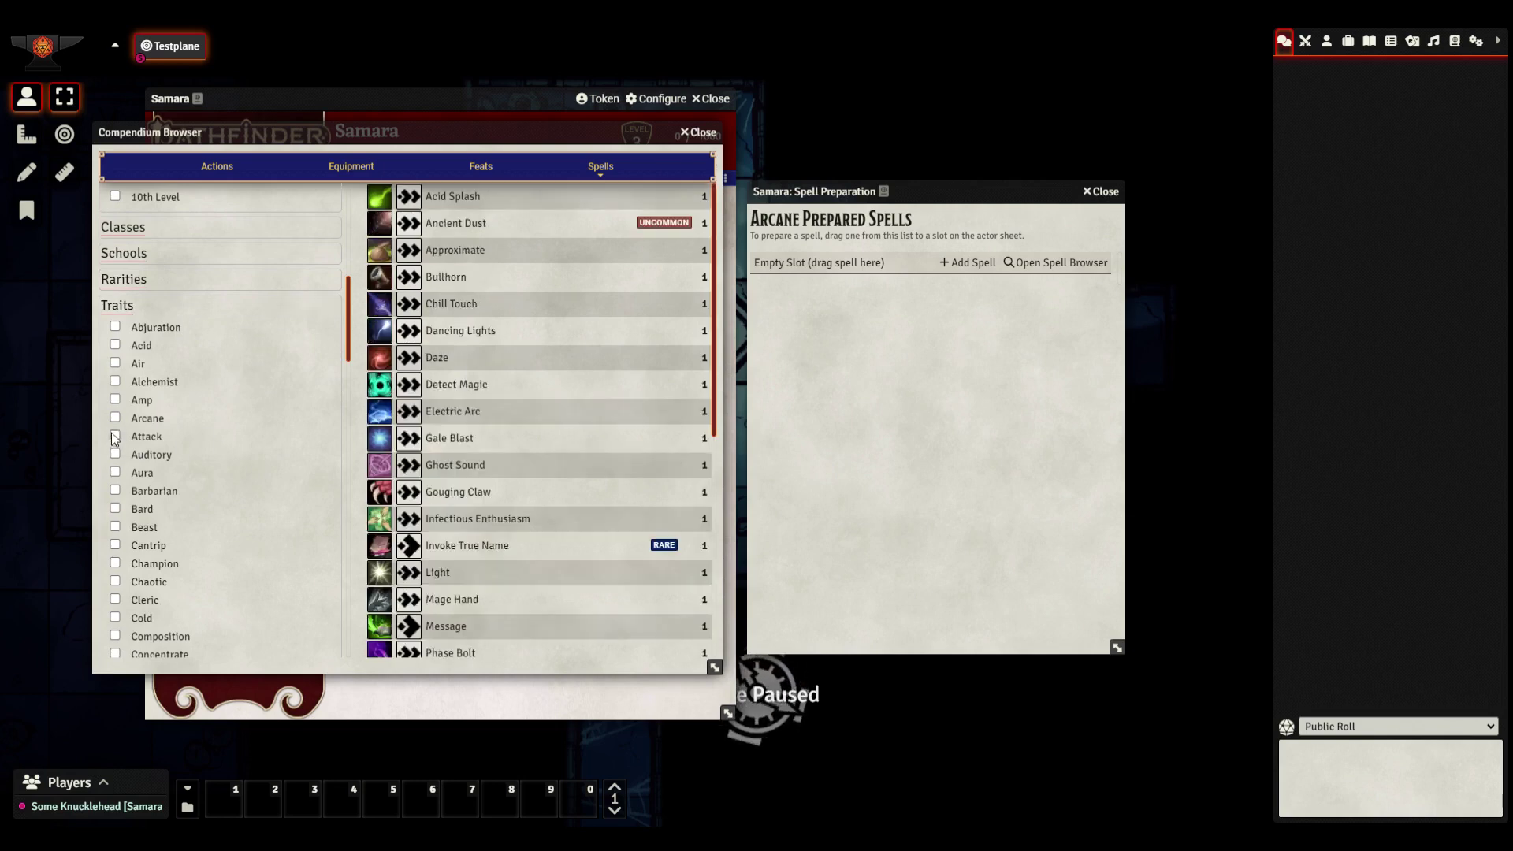
click(126, 305)
scroll(225, 386, up, 5)
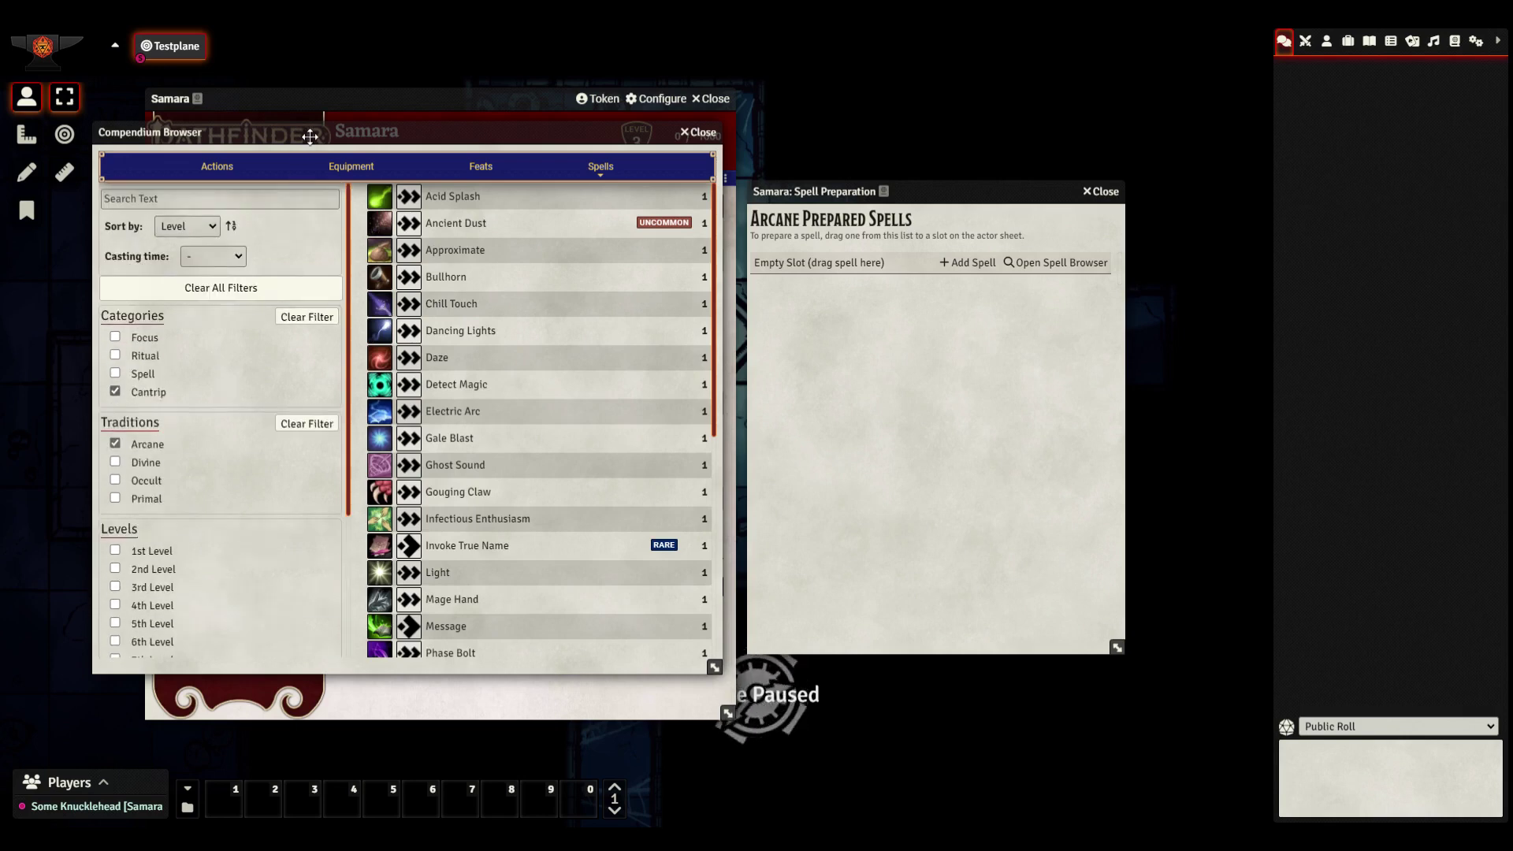
drag(309, 137, 322, 135)
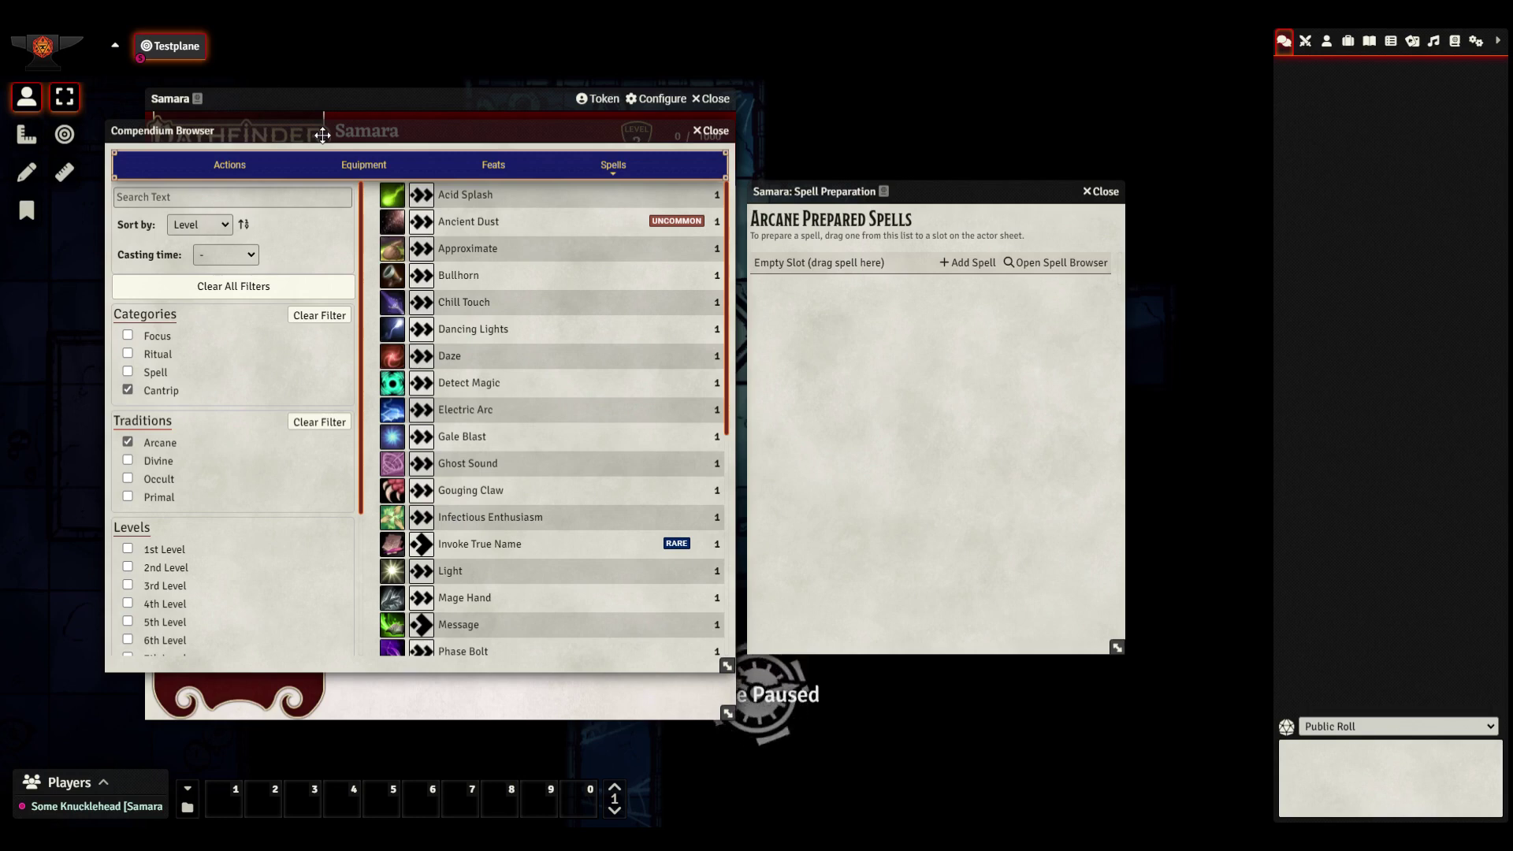
drag(322, 135, 322, 145)
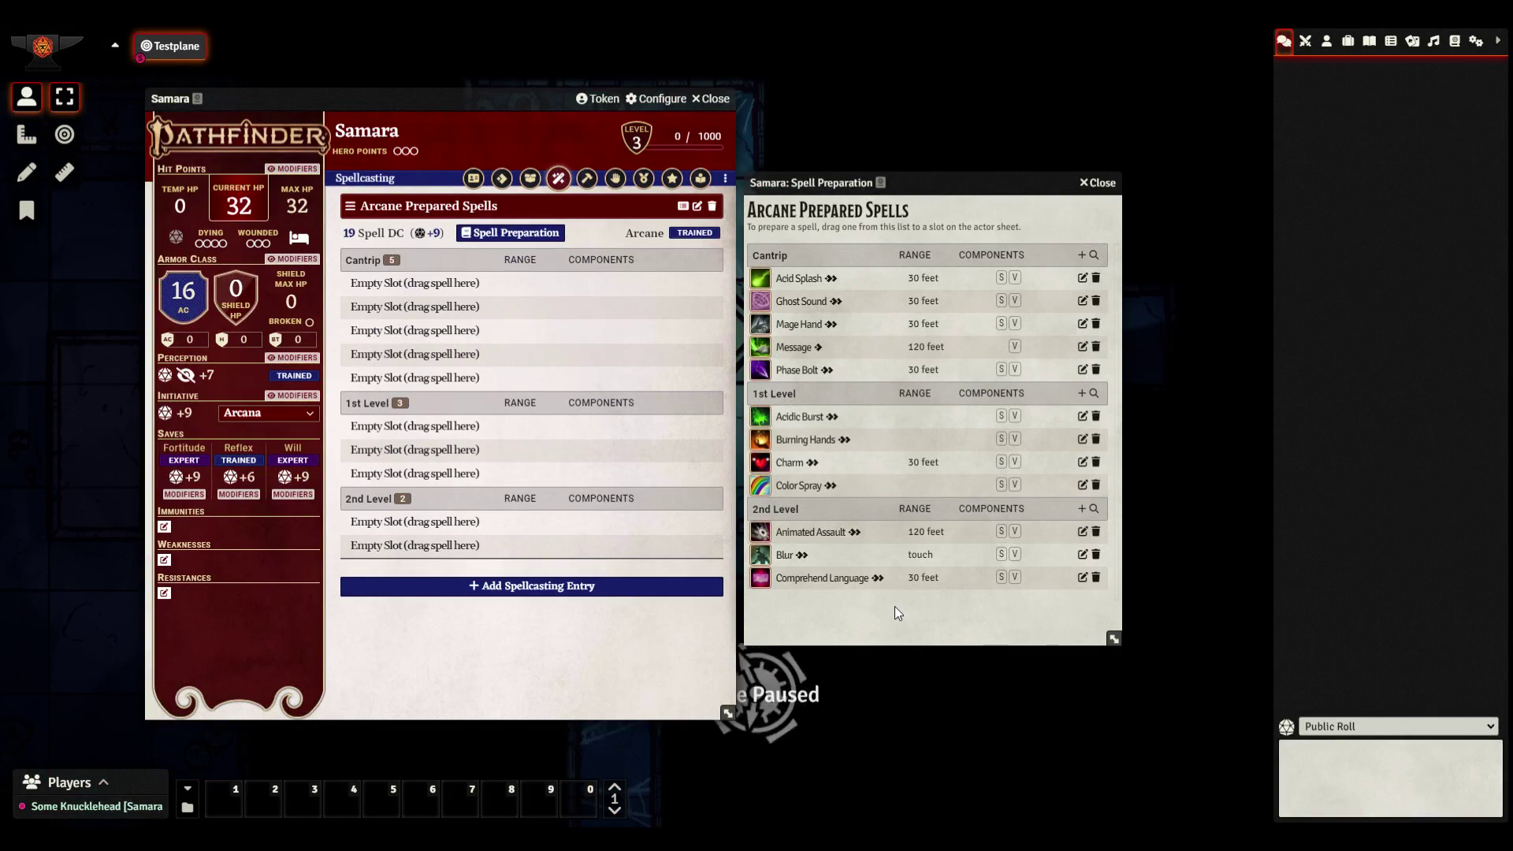
Prepare Acid Splash, Ghost Sound, Mage Hand, Phase Bolt as cantrips and Burning Hands at 1st level
drag(800, 280, 504, 288)
drag(711, 309, 541, 316)
drag(668, 332, 504, 362)
drag(659, 372, 524, 392)
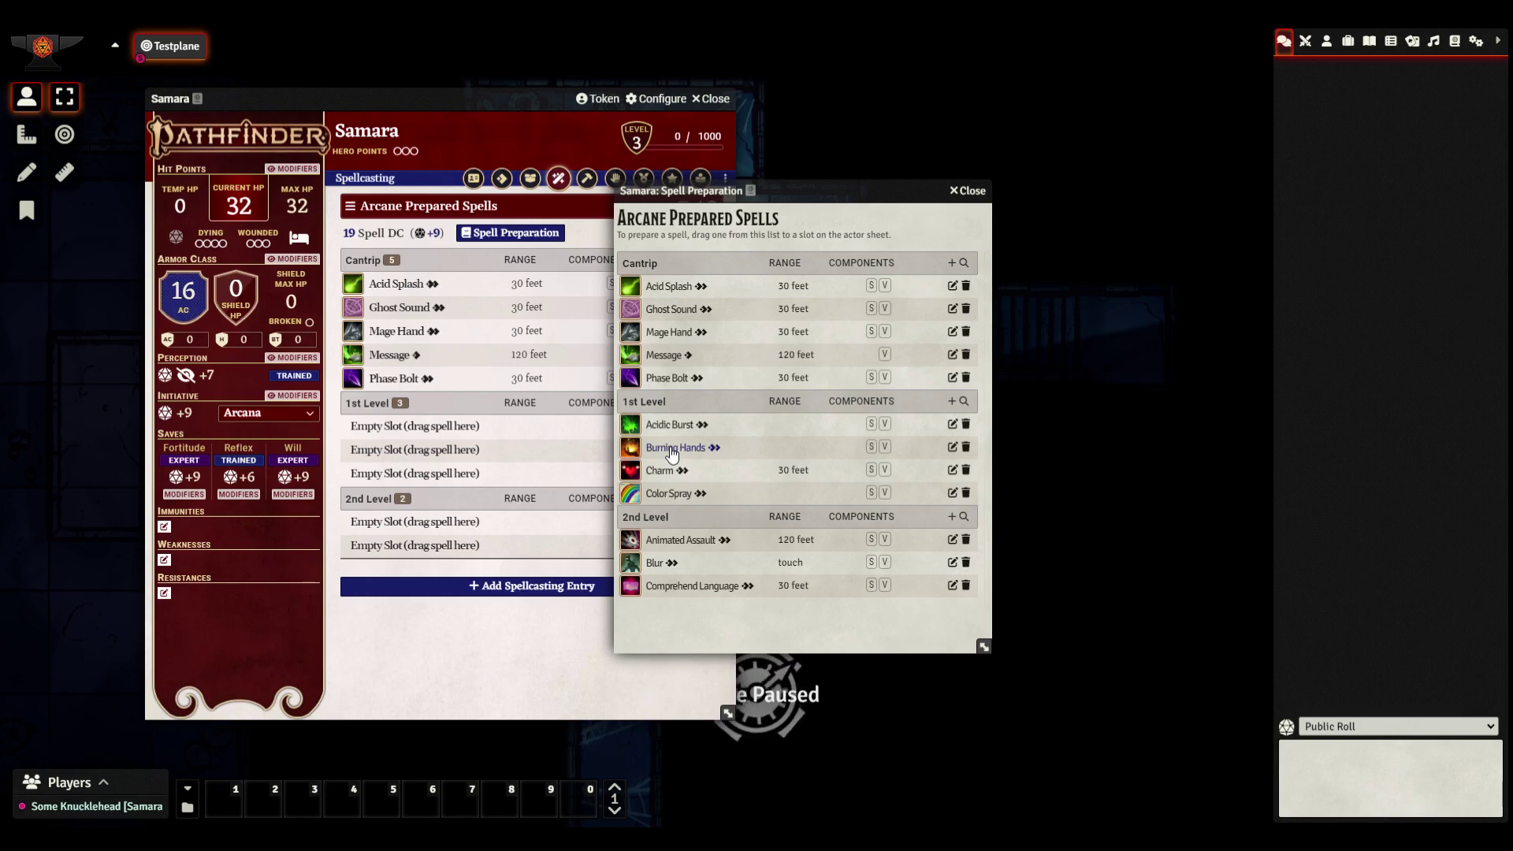
mouse_move(671, 451)
mouse_down()
mouse_move(560, 419)
mouse_move(499, 442)
mouse_up()
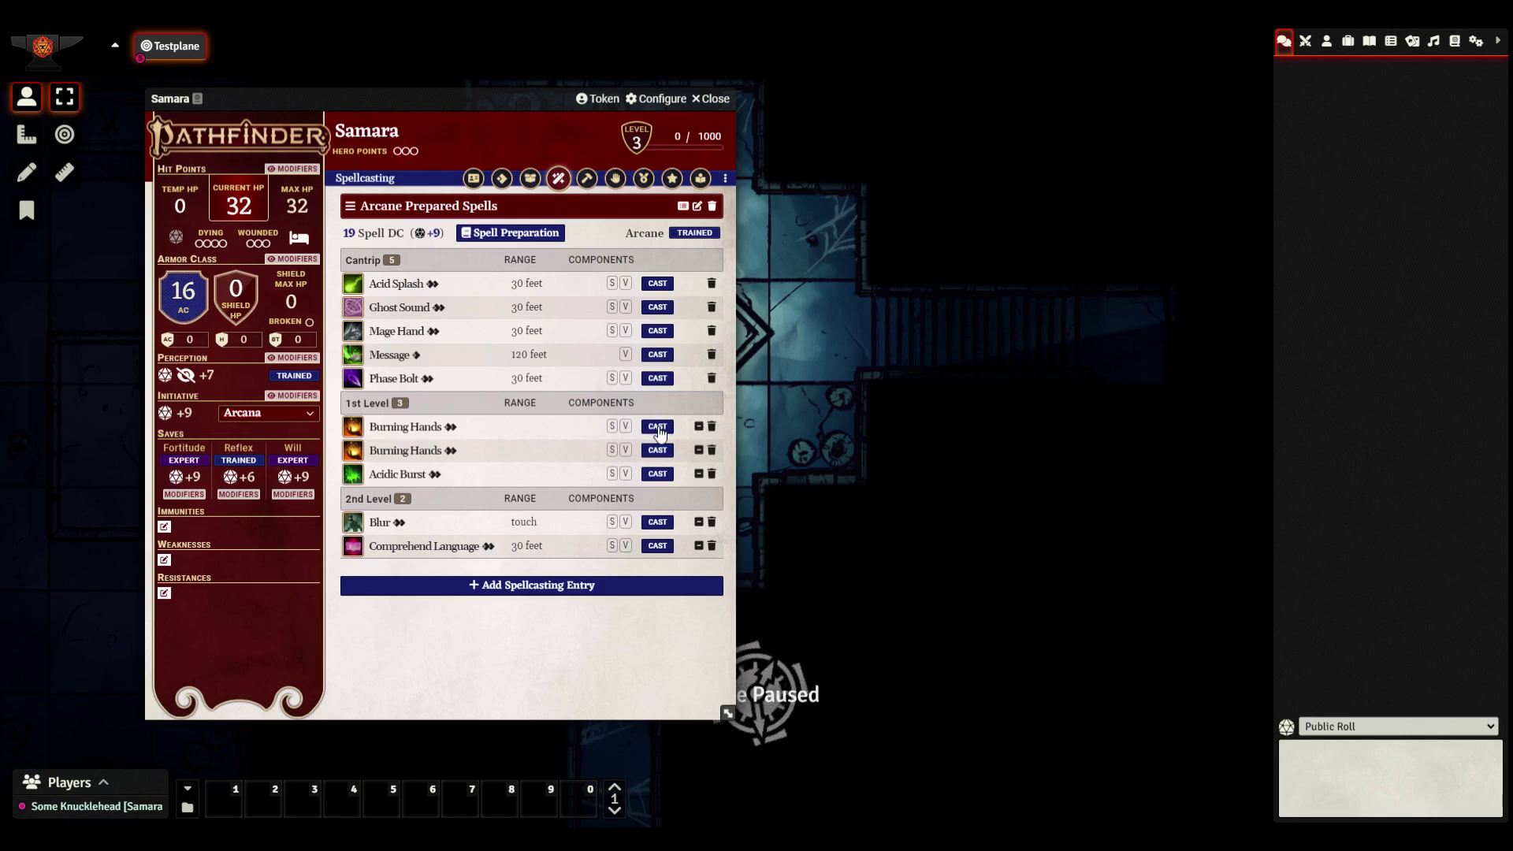
Cast a prepared Burning Hands to chat, then restore its expended 1st-level slot
click(657, 427)
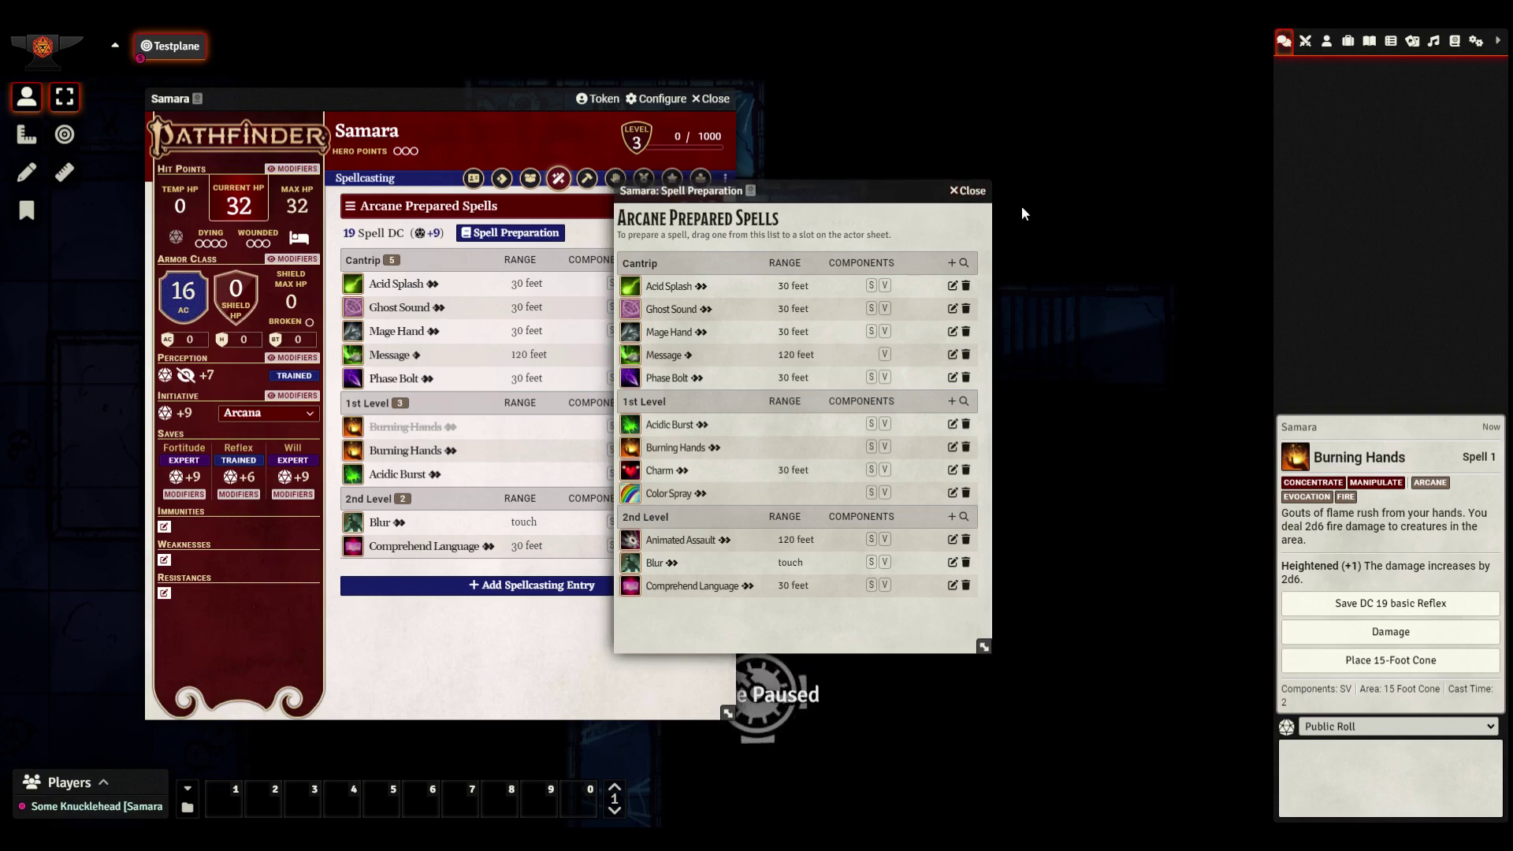
click(969, 191)
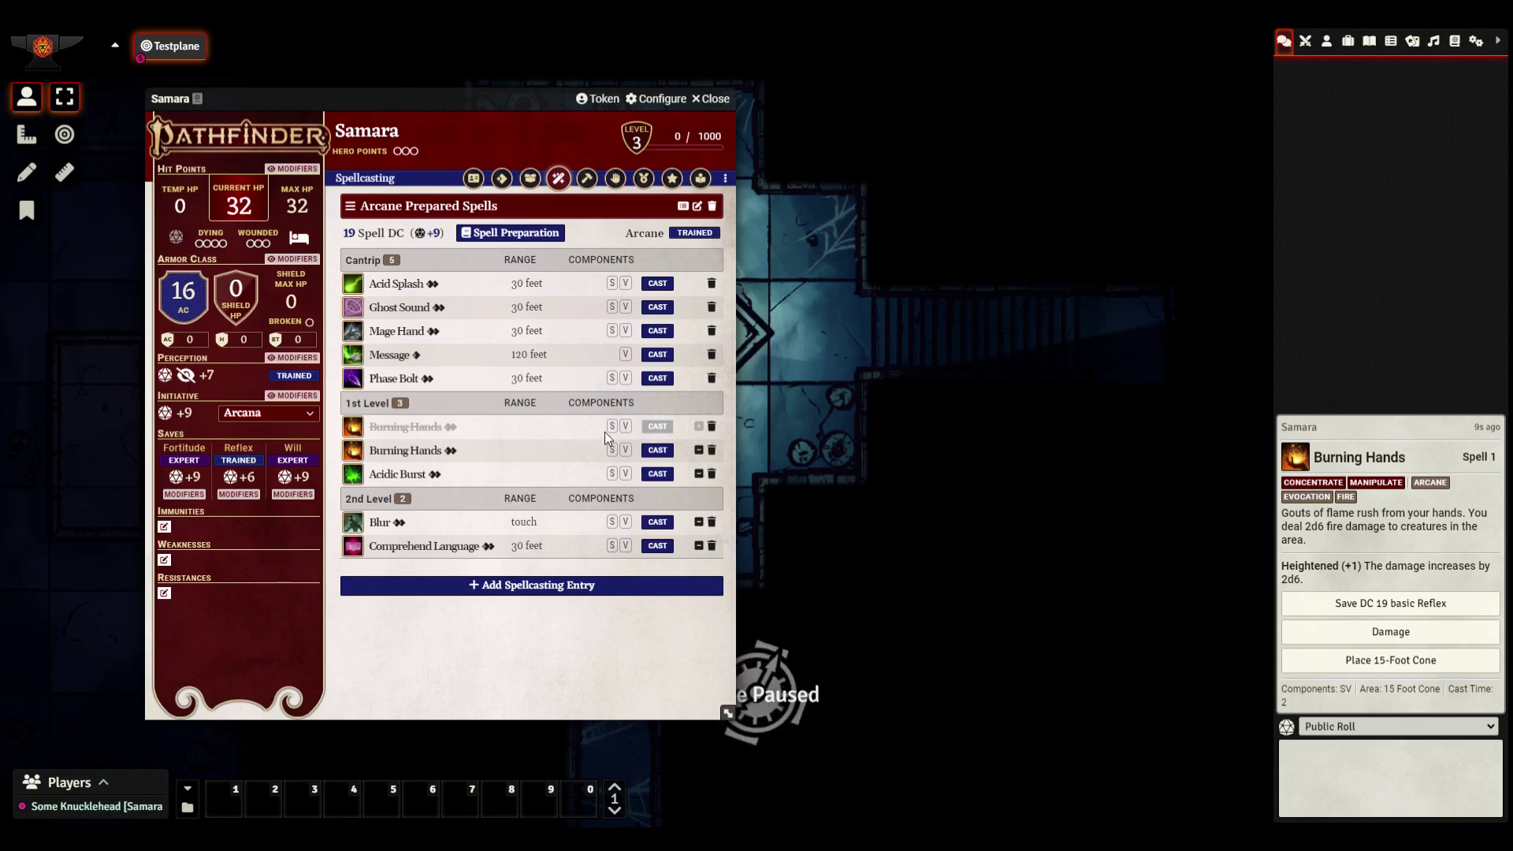
click(699, 427)
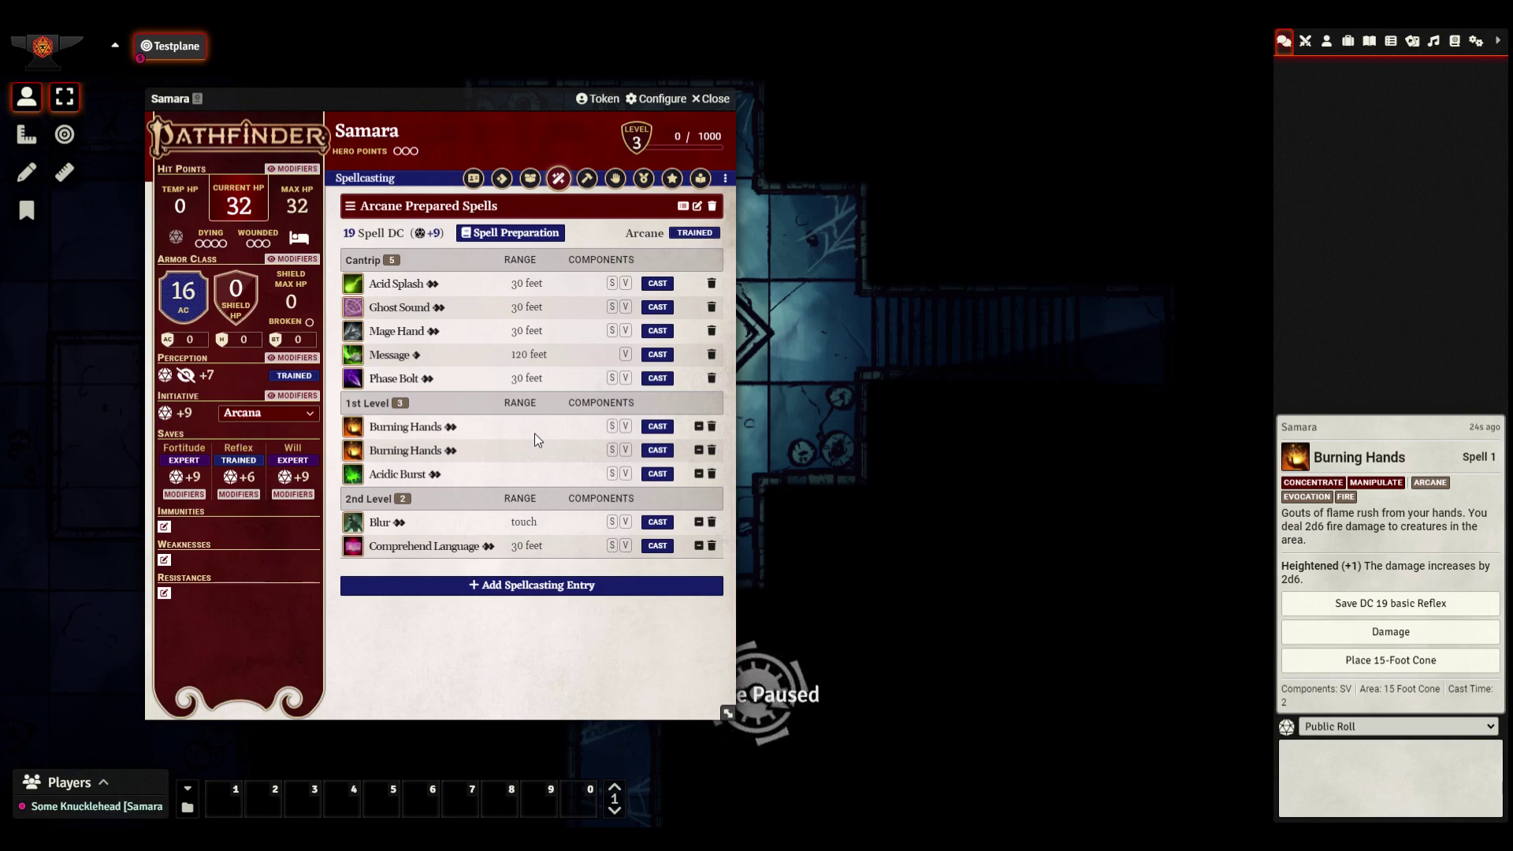
Trash Blur from the 2nd-level slot and prepare Burning Hands there from Spell Preparation
click(712, 522)
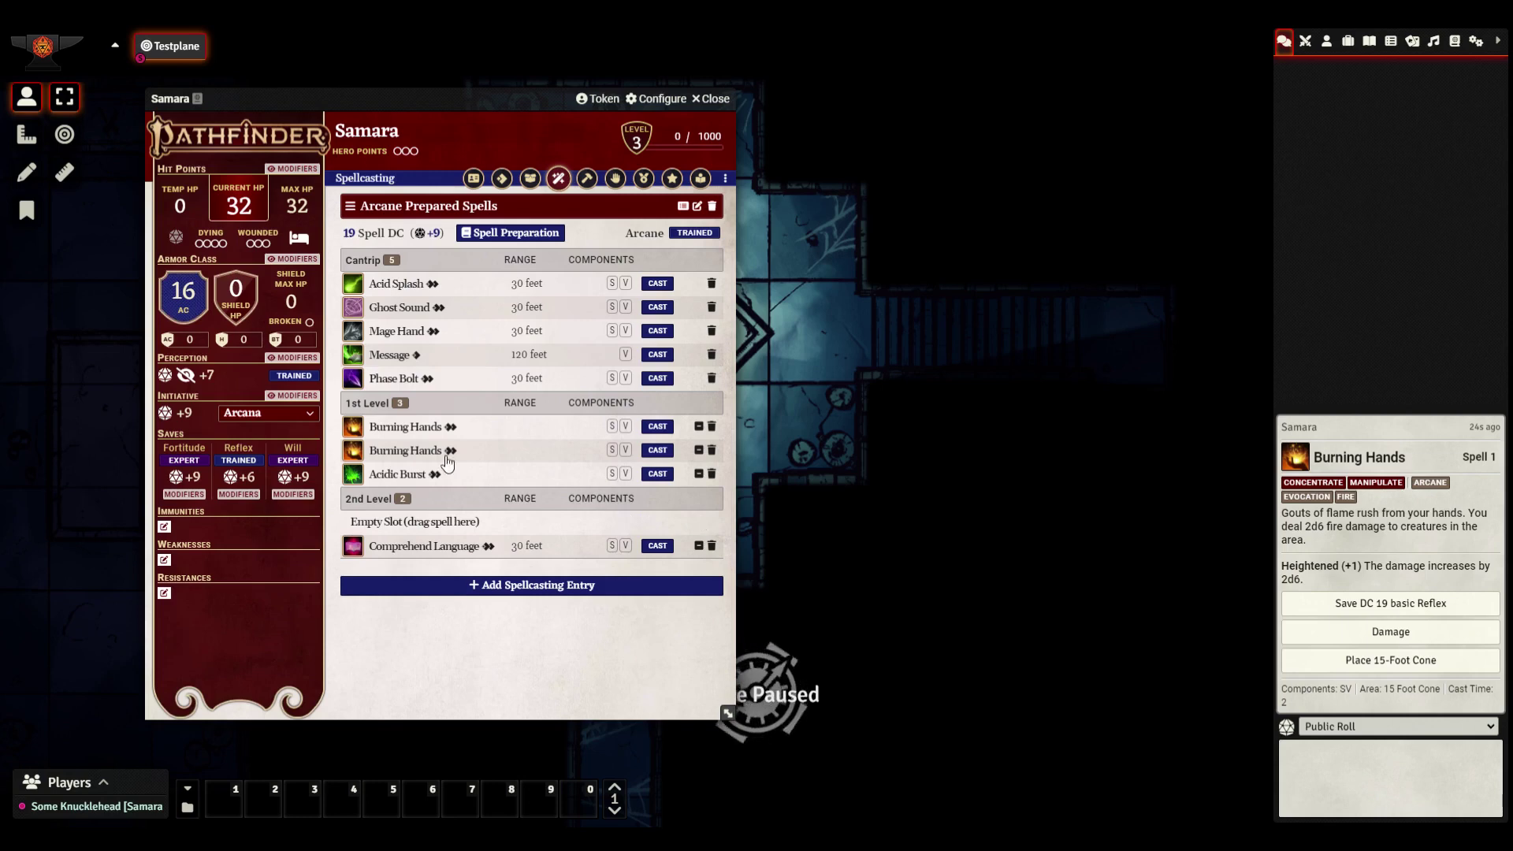
click(512, 234)
drag(773, 188, 935, 187)
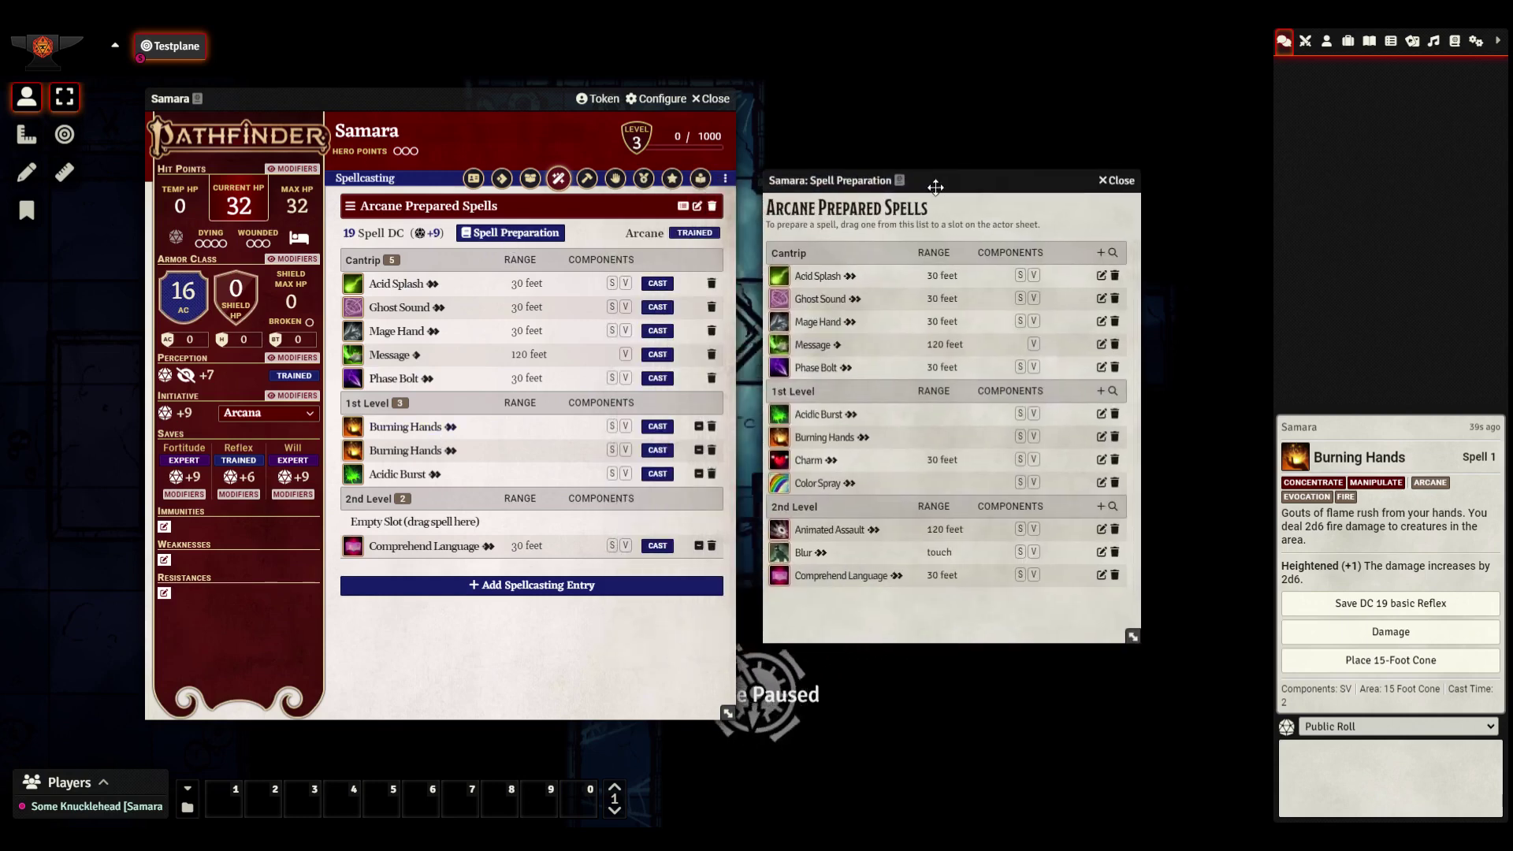
drag(821, 439, 588, 526)
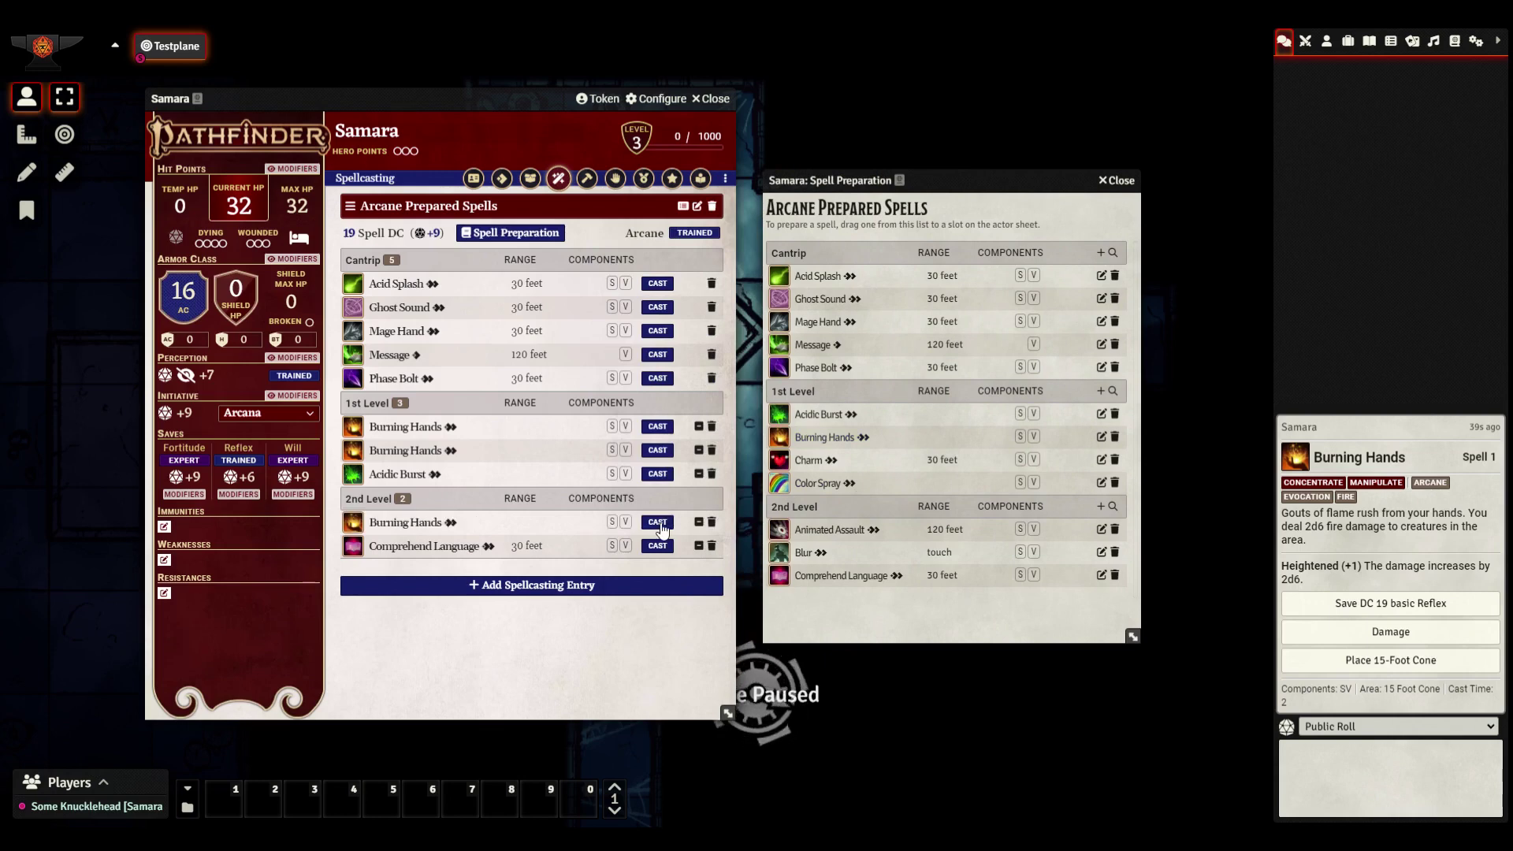
click(1116, 180)
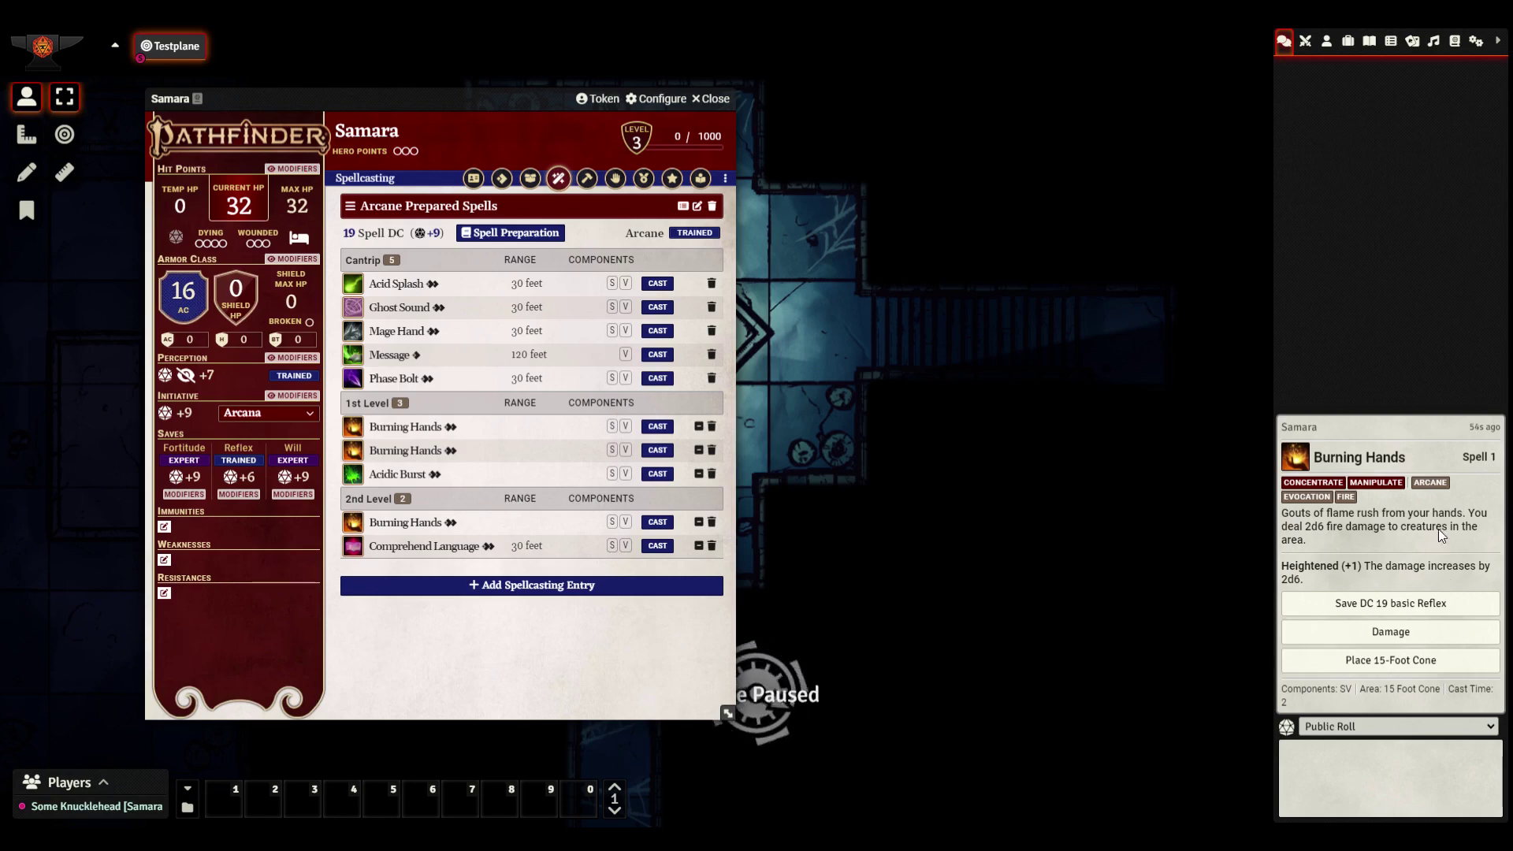
Roll 1st-level Burning Hands damage, then cast it at 2nd level and roll 4d6 fire
click(1374, 630)
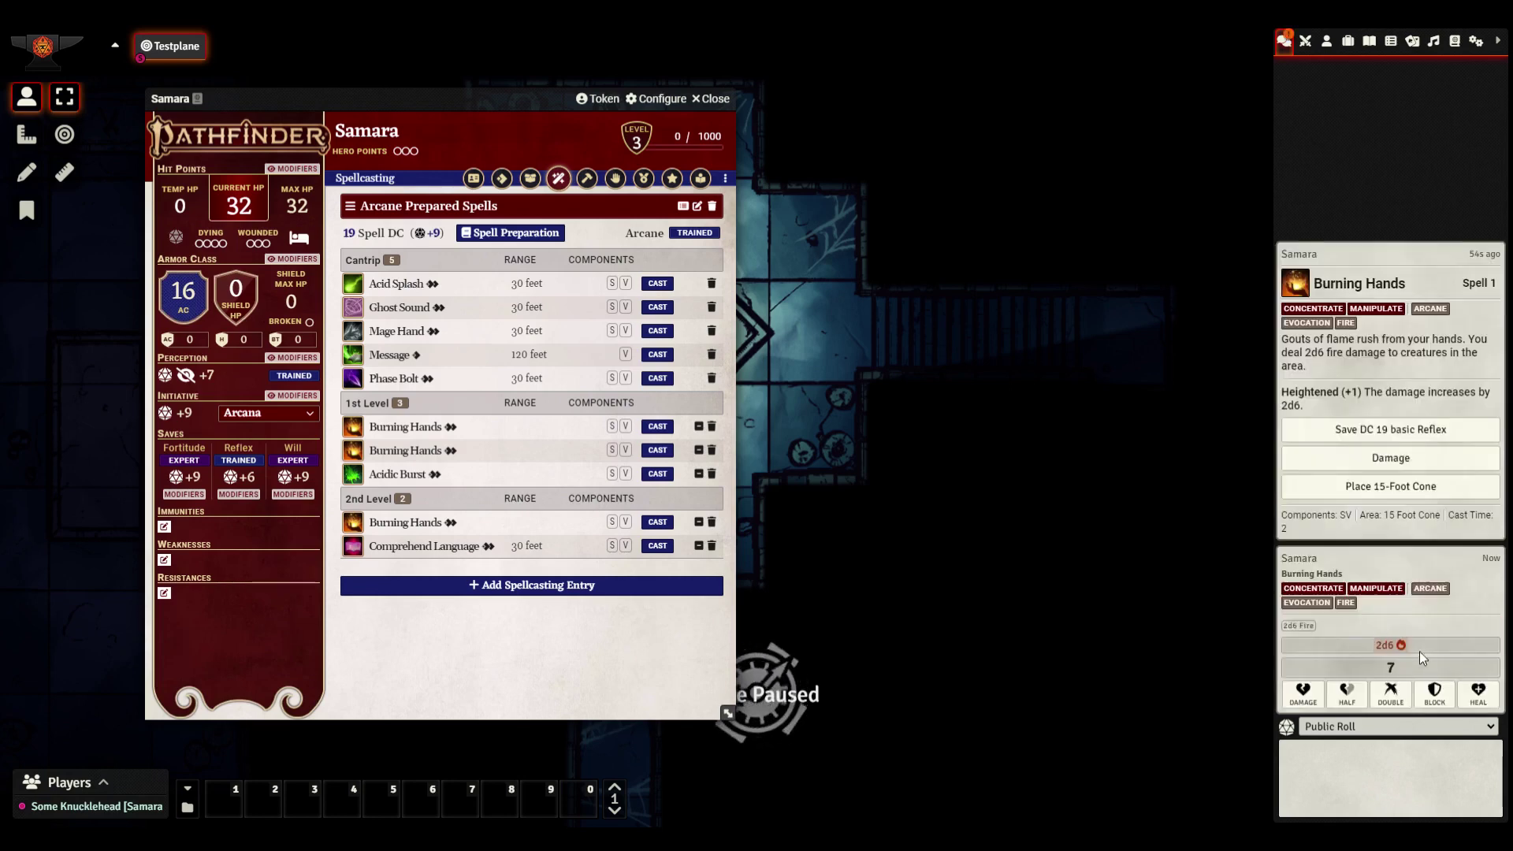
click(657, 522)
click(1346, 632)
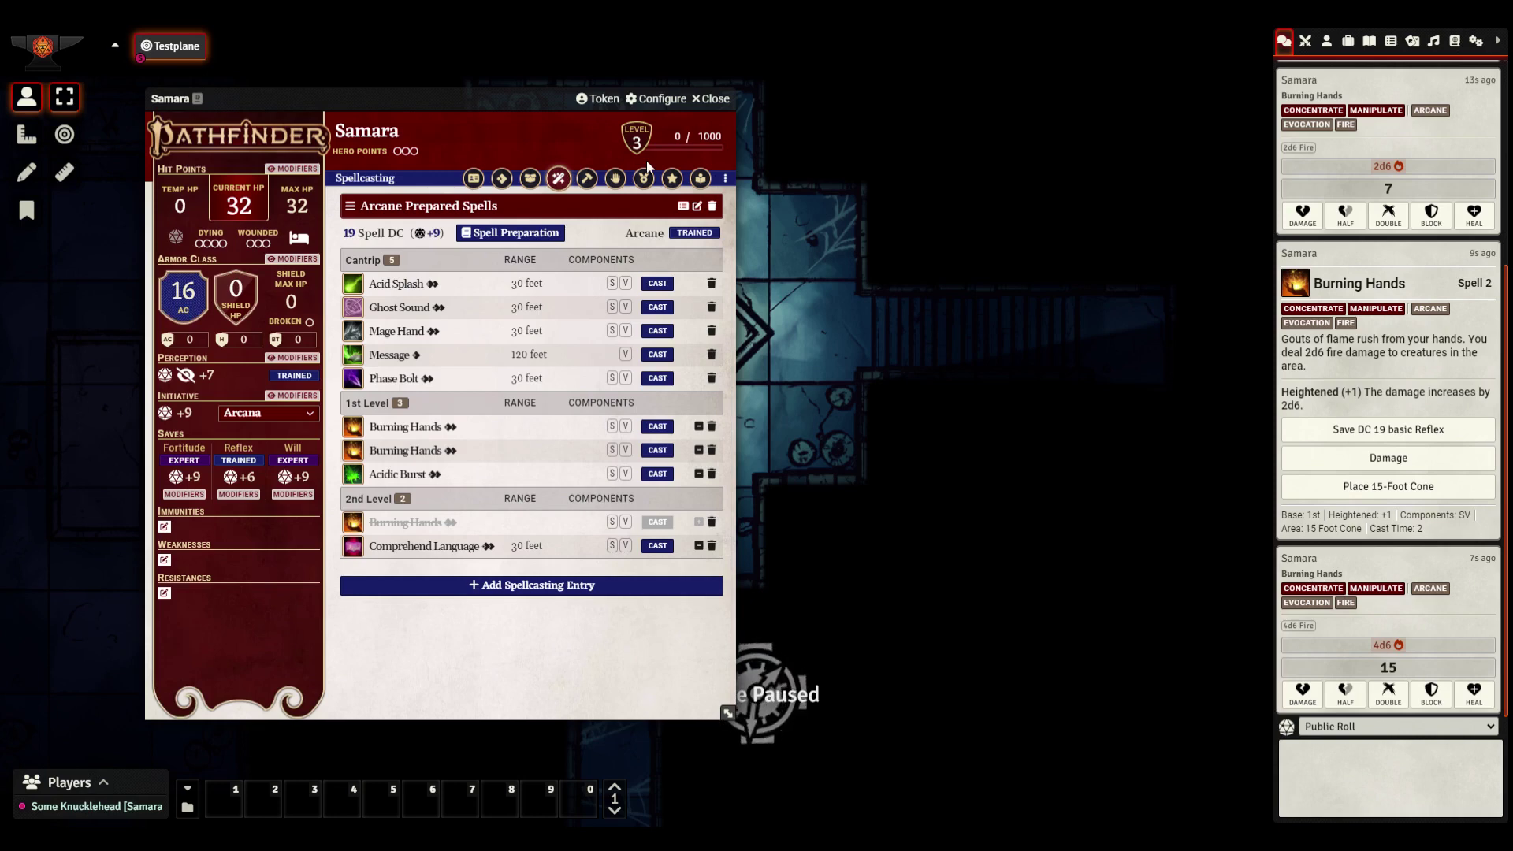
Cast Phase Bolt and roll its damage of 8, then begin deleting the prepared entry
click(407, 381)
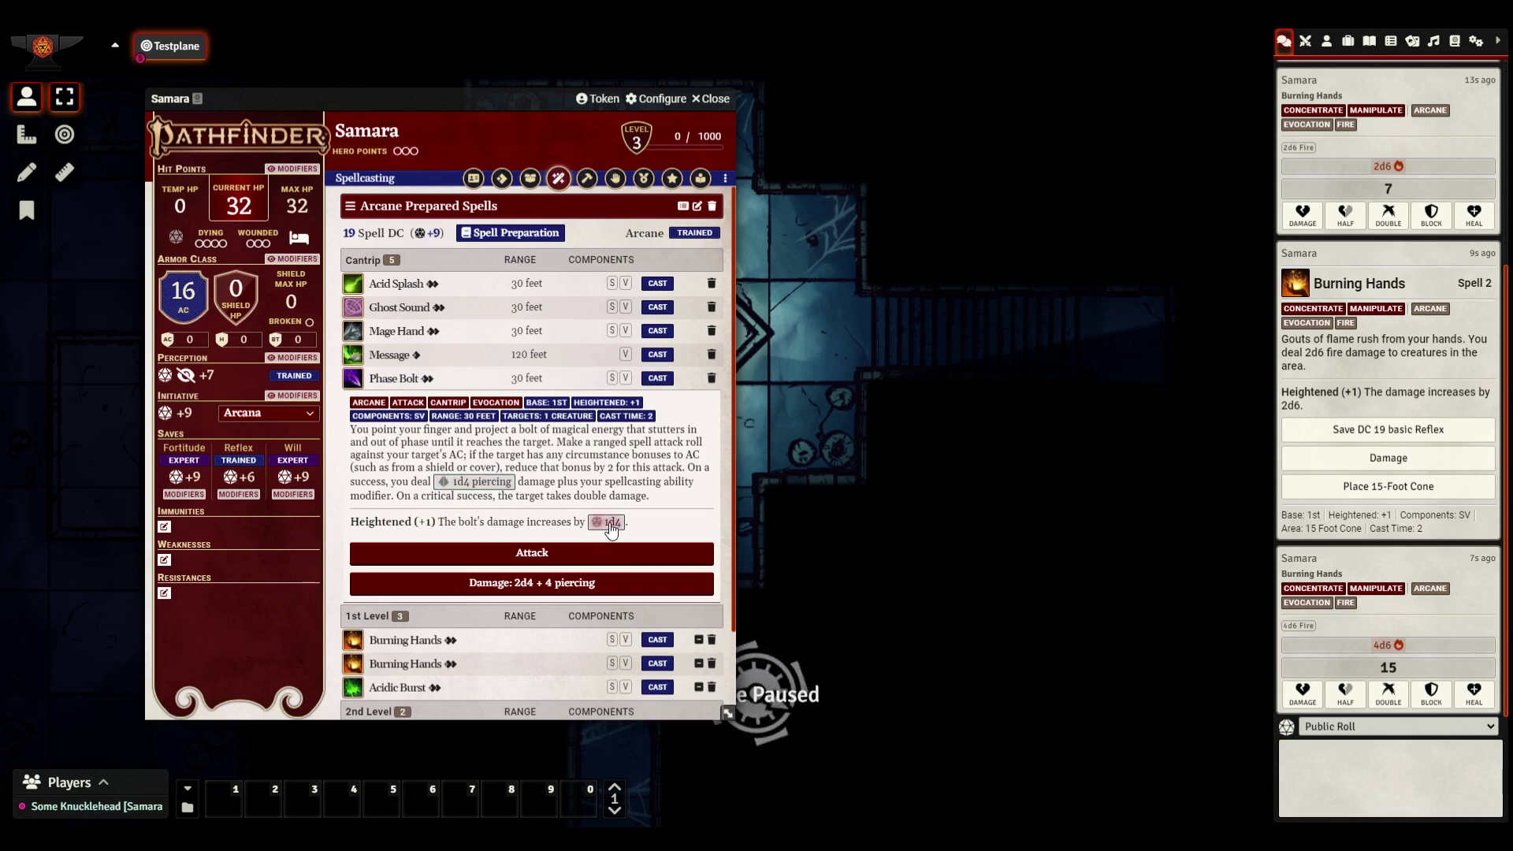
click(397, 379)
click(657, 379)
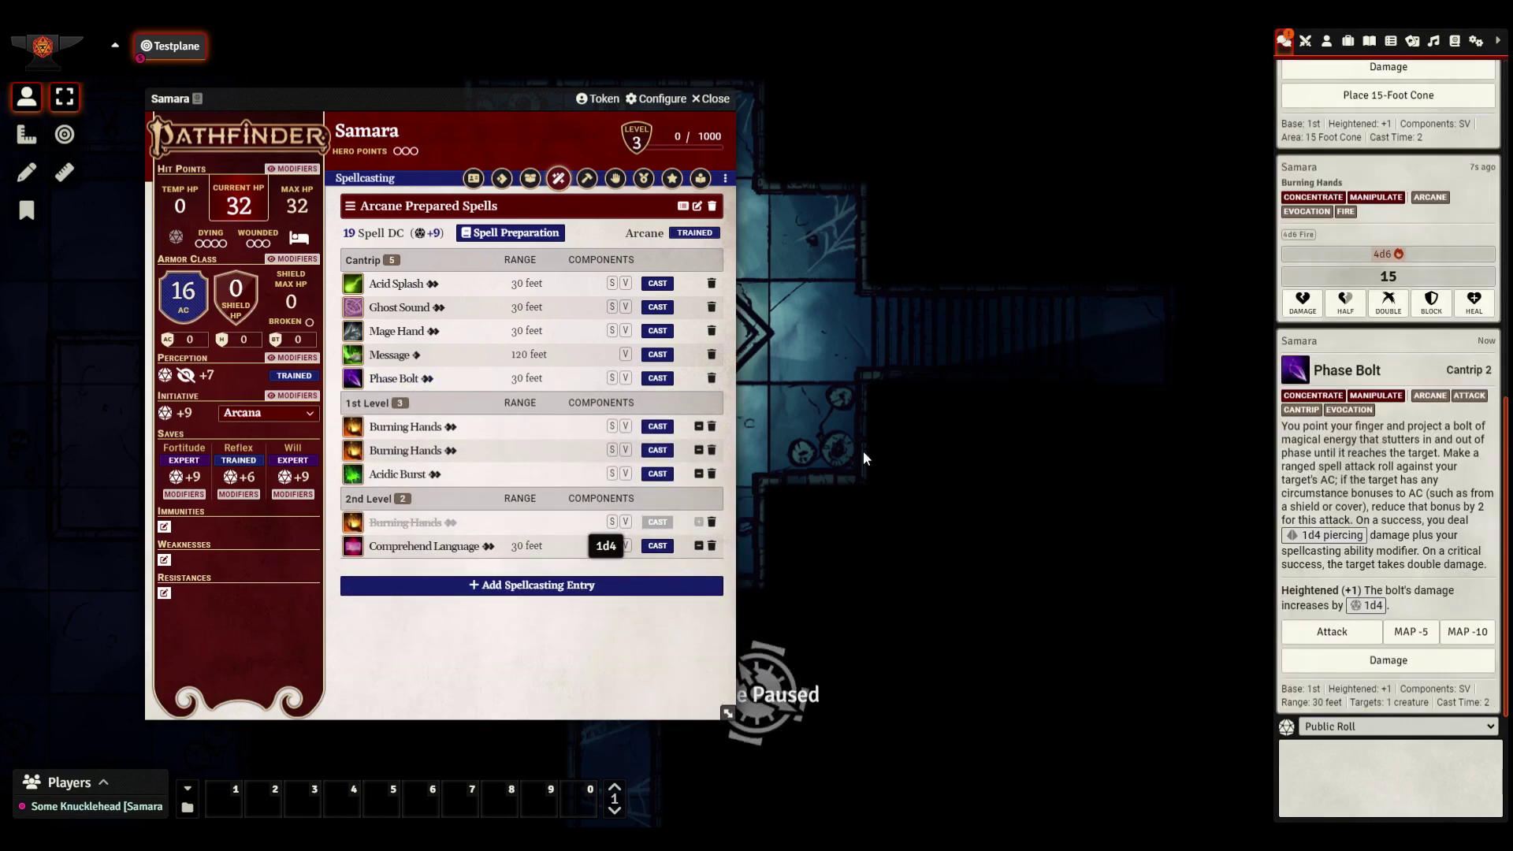
click(1343, 662)
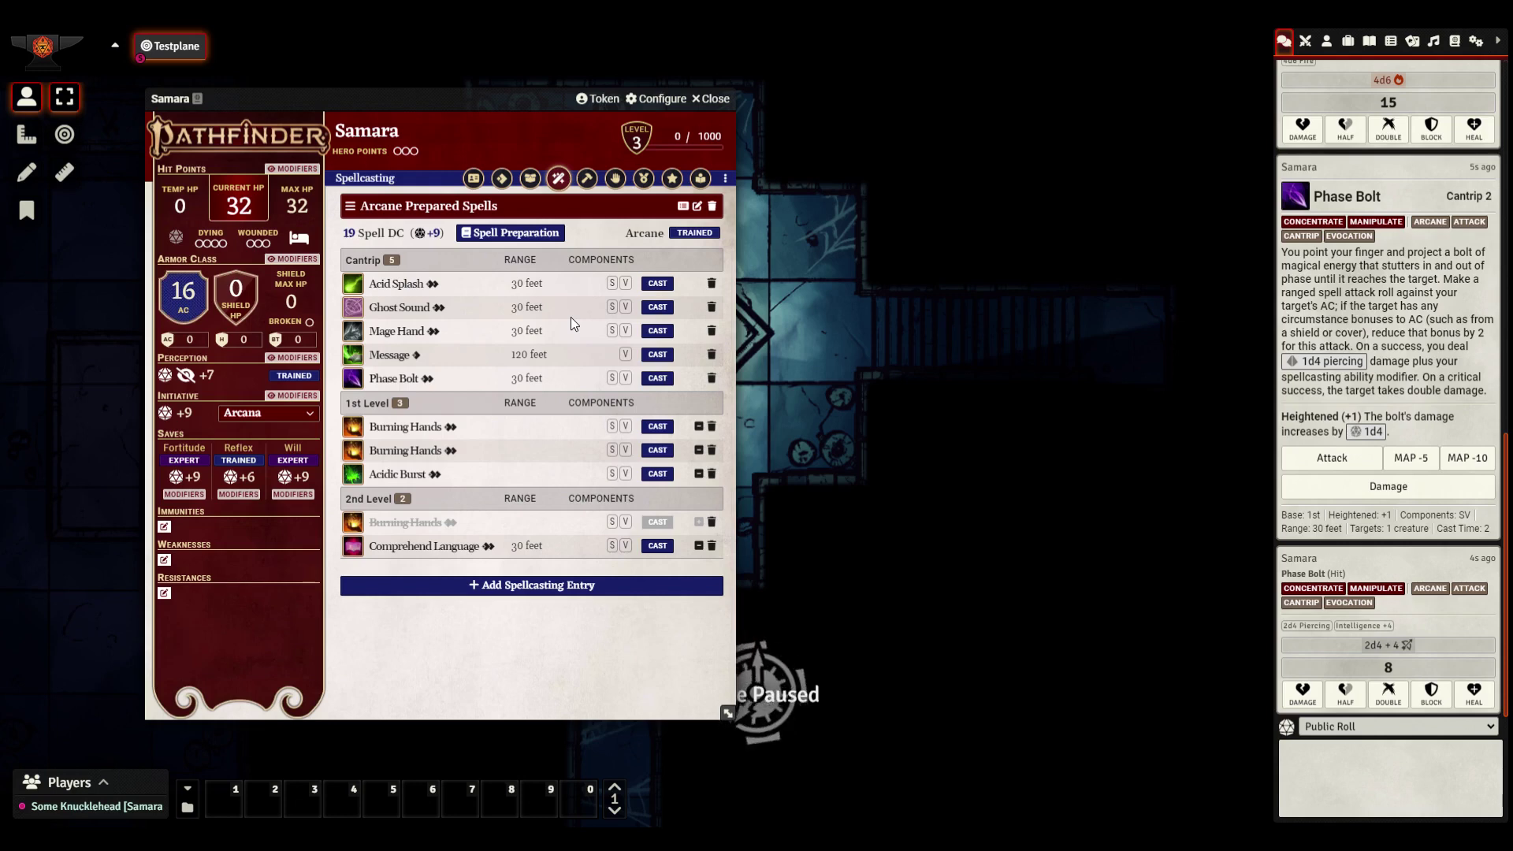
click(711, 207)
Confirm the deletion, create an Arcane Spontaneous entry (DC 15), and browse 1st-level arcane spells
click(721, 470)
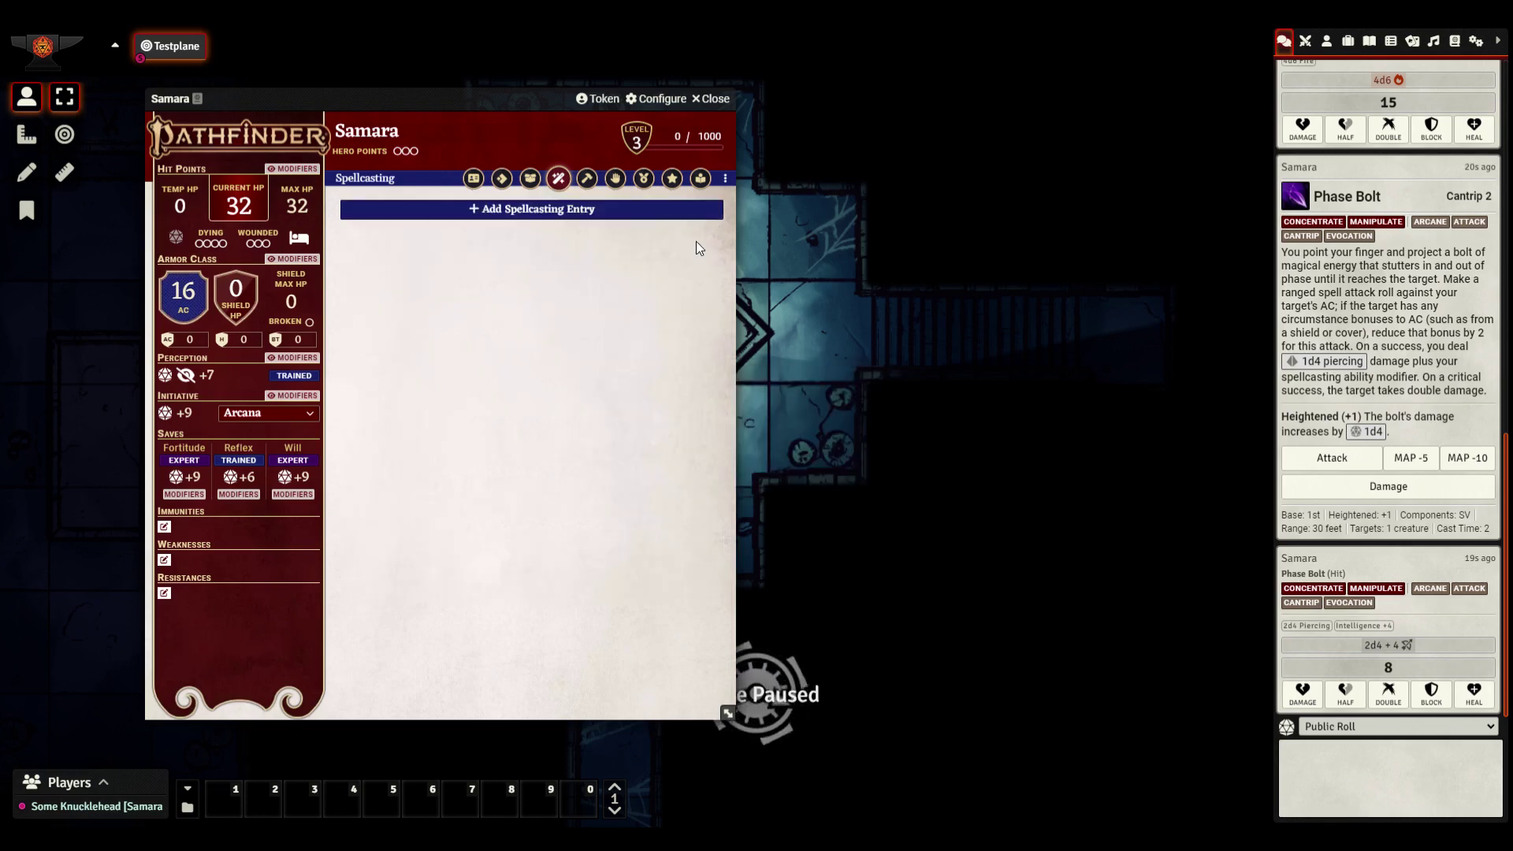
click(640, 211)
click(1092, 191)
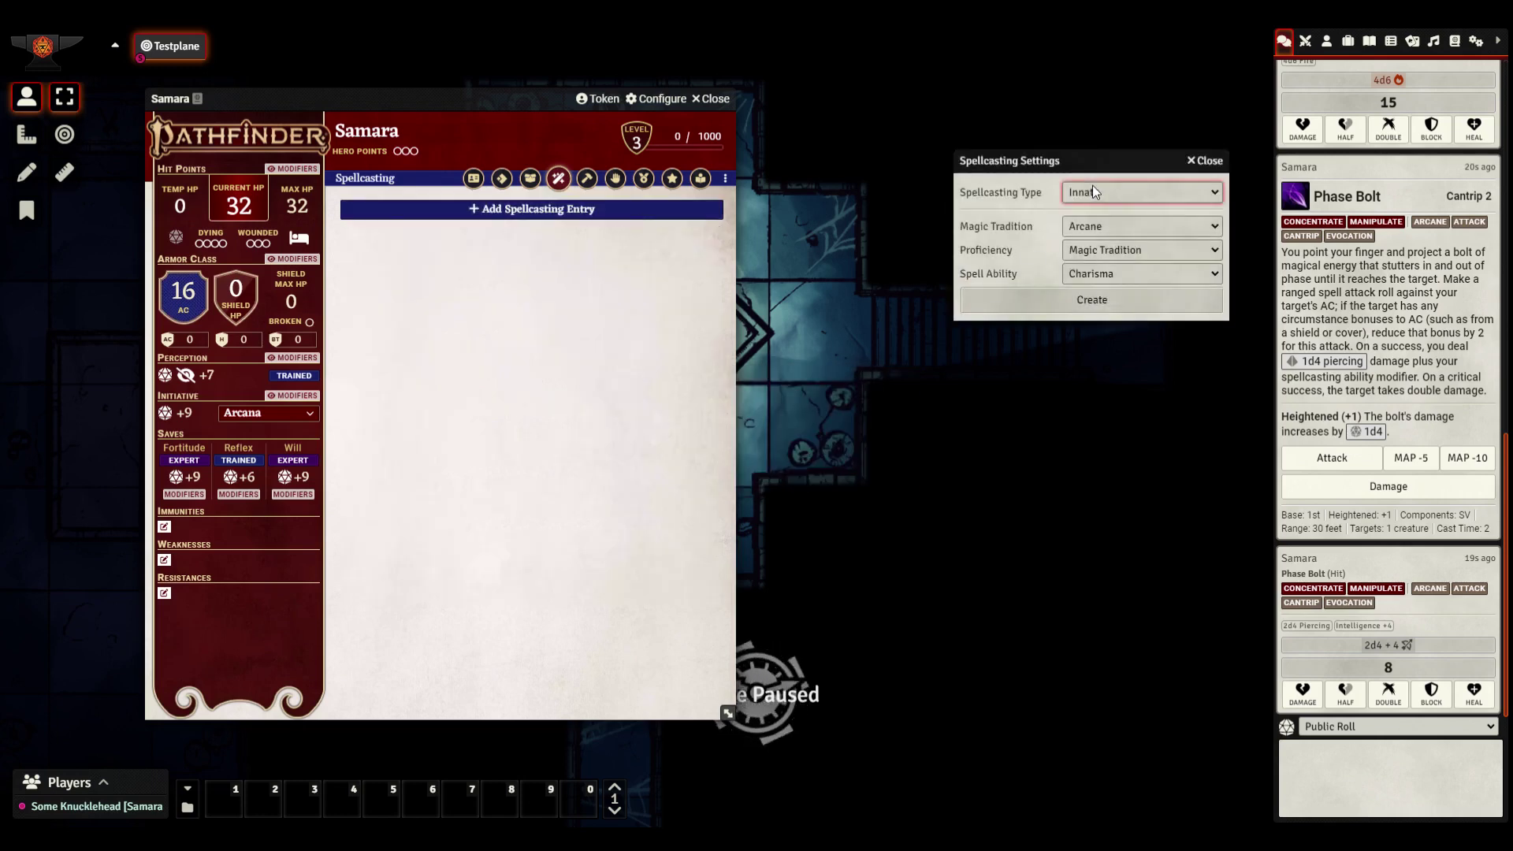
click(1095, 224)
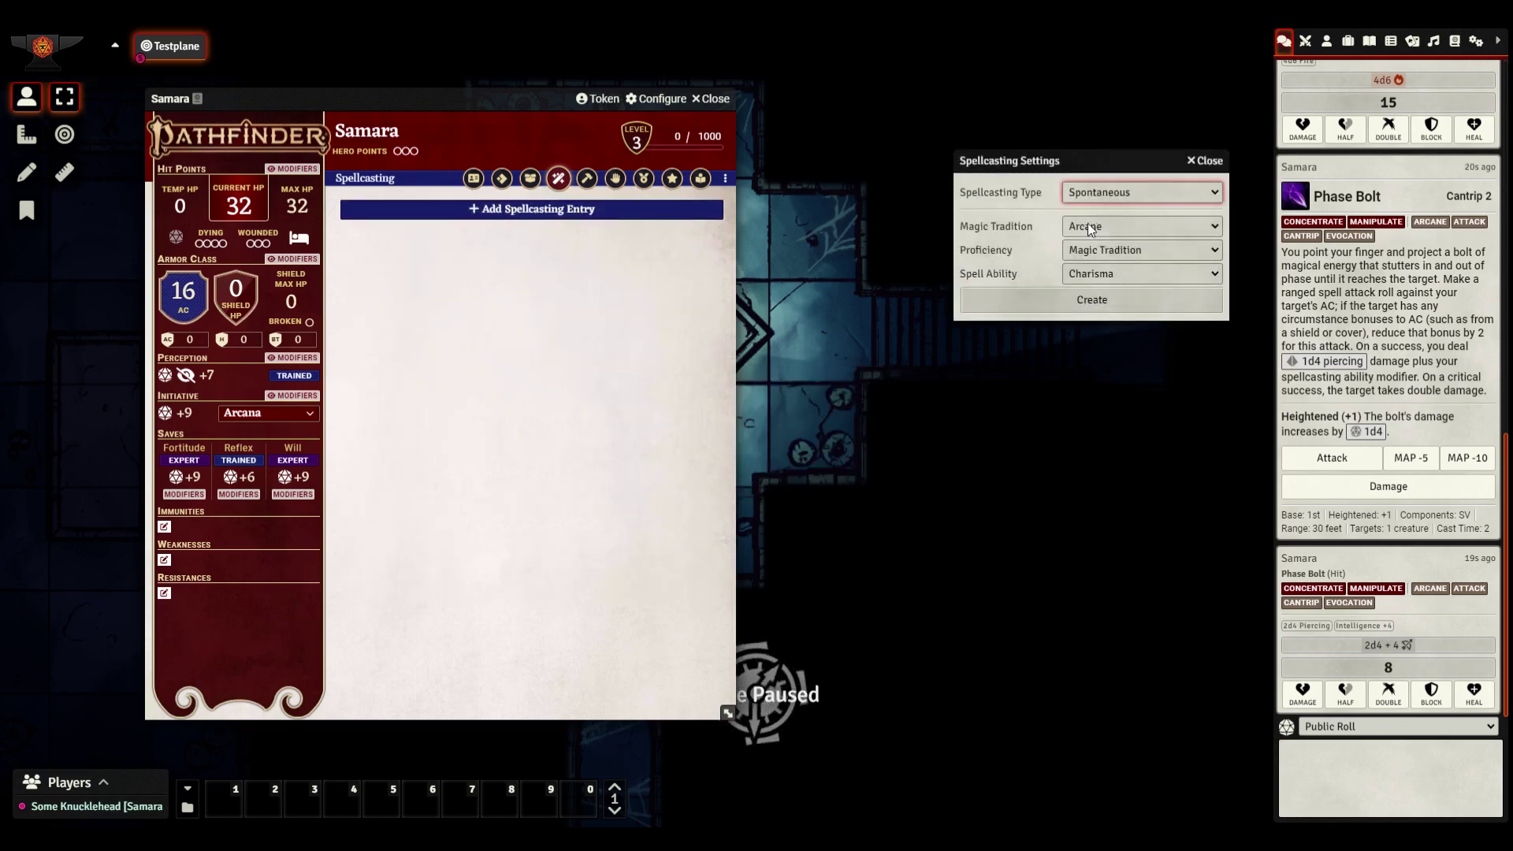
click(1067, 304)
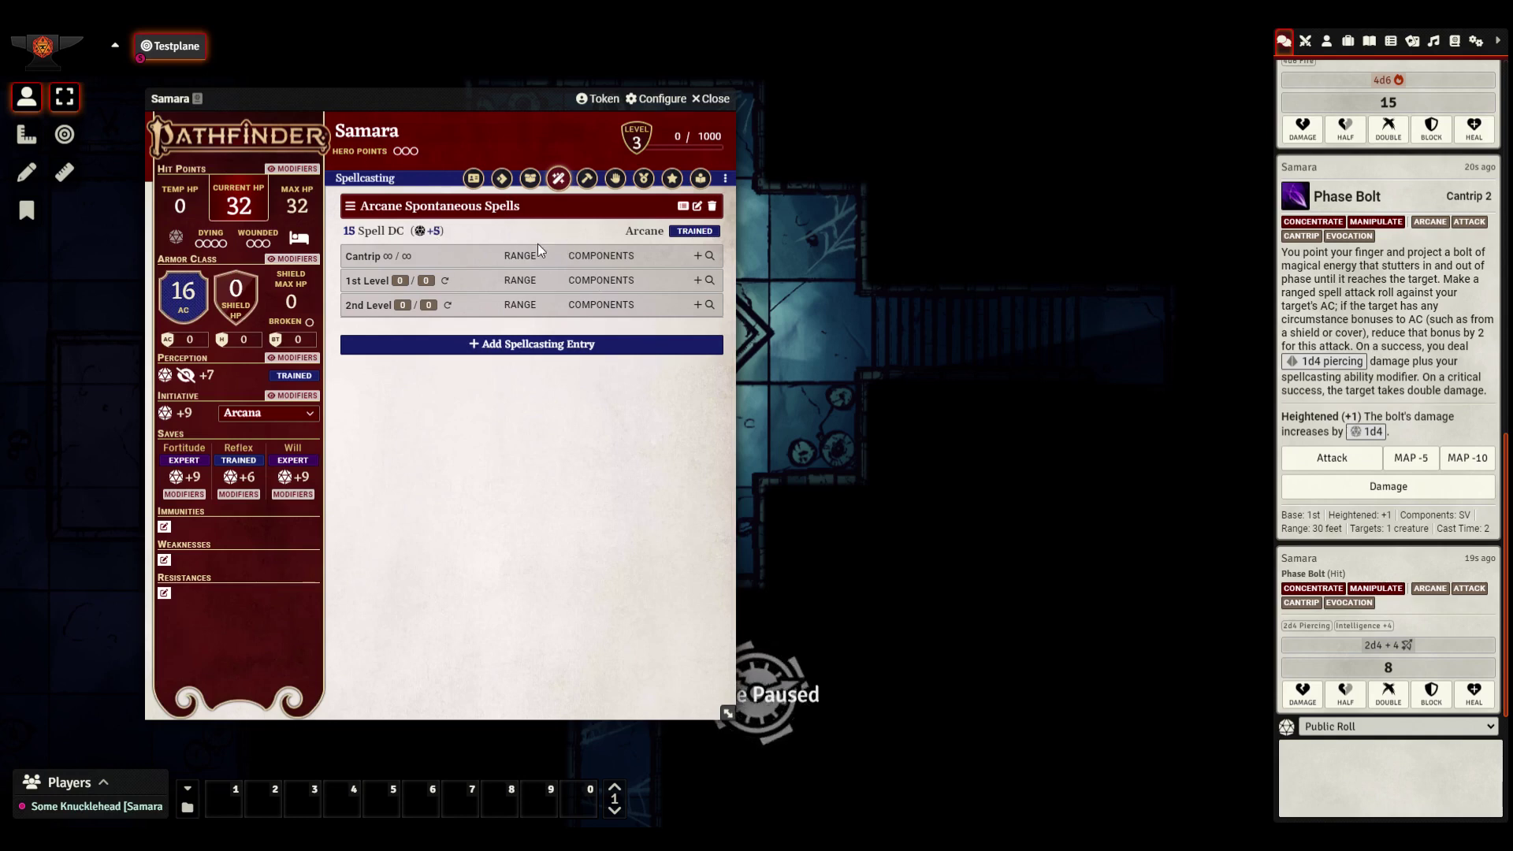
click(710, 279)
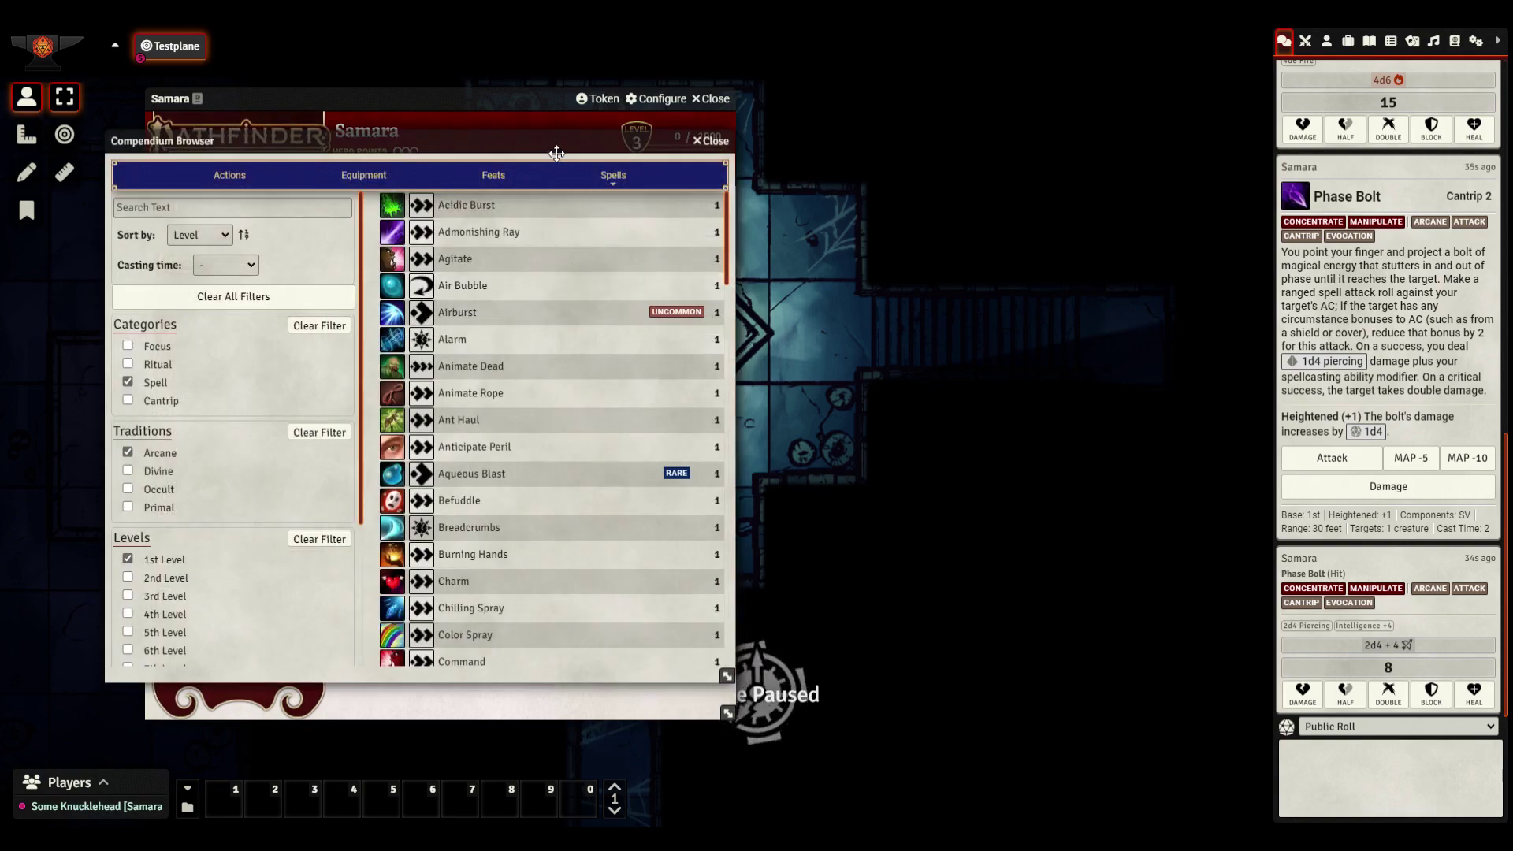
Place the Compendium Browser beside the sheet, drag the arcane spells onto the spontaneous entry, then close it
drag(556, 152, 1200, 125)
drag(518, 109, 480, 97)
drag(913, 118, 874, 122)
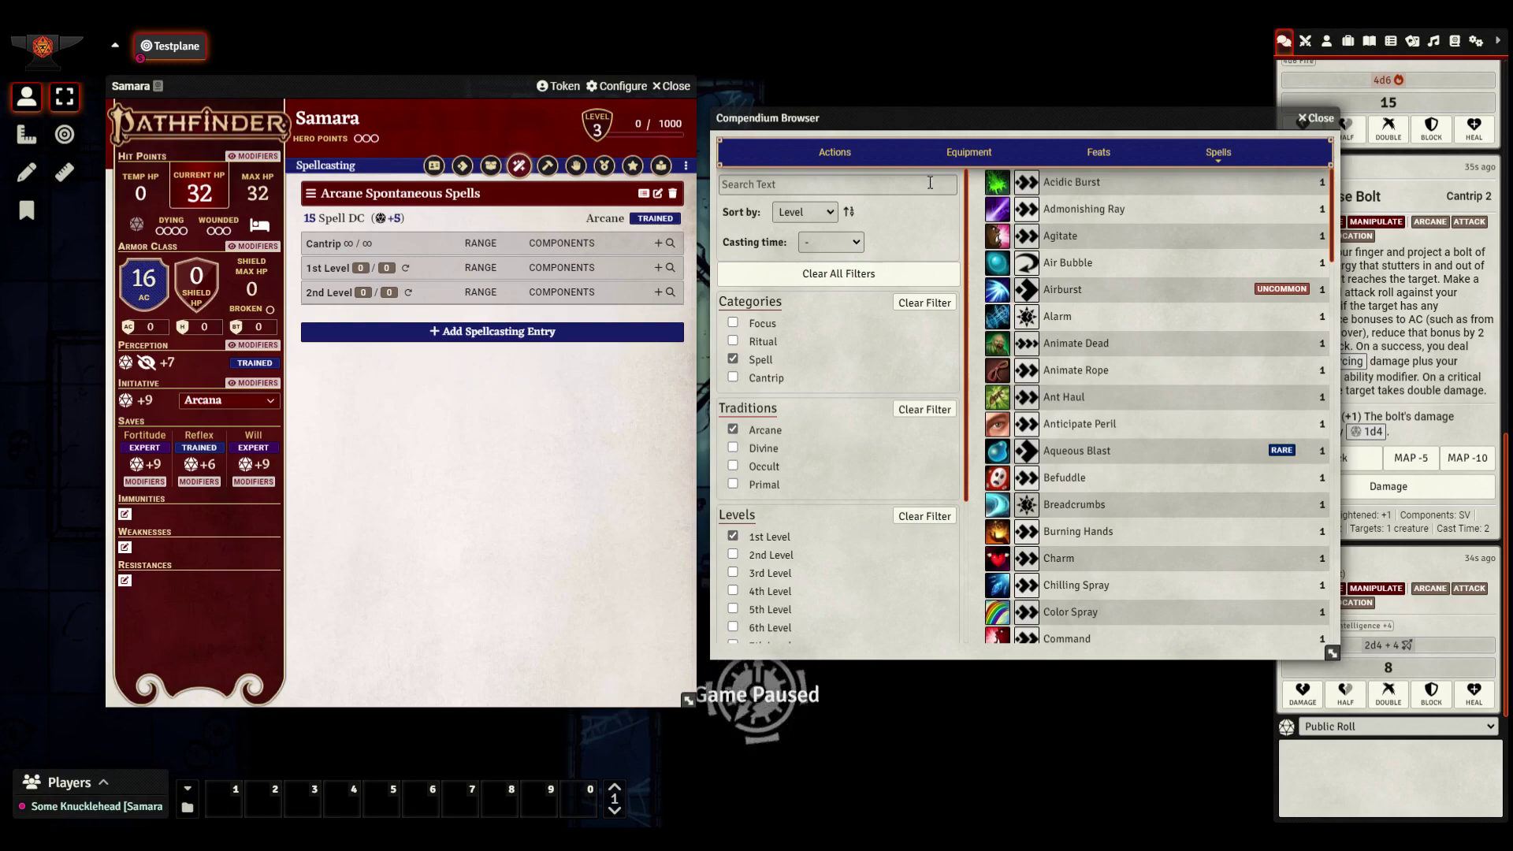
scroll(1148, 429, down, 2)
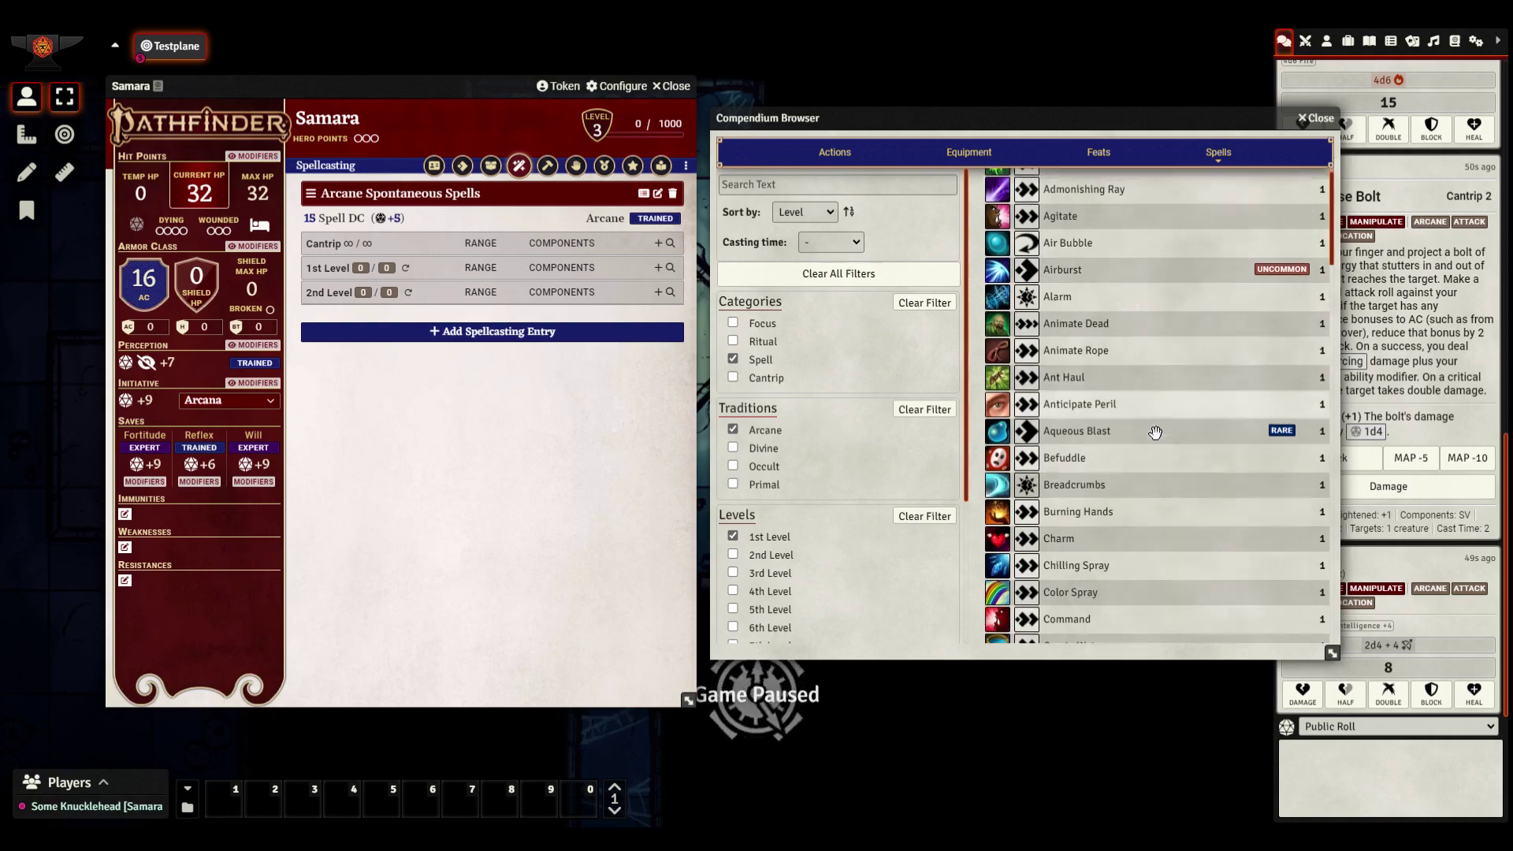
drag(1076, 426, 521, 272)
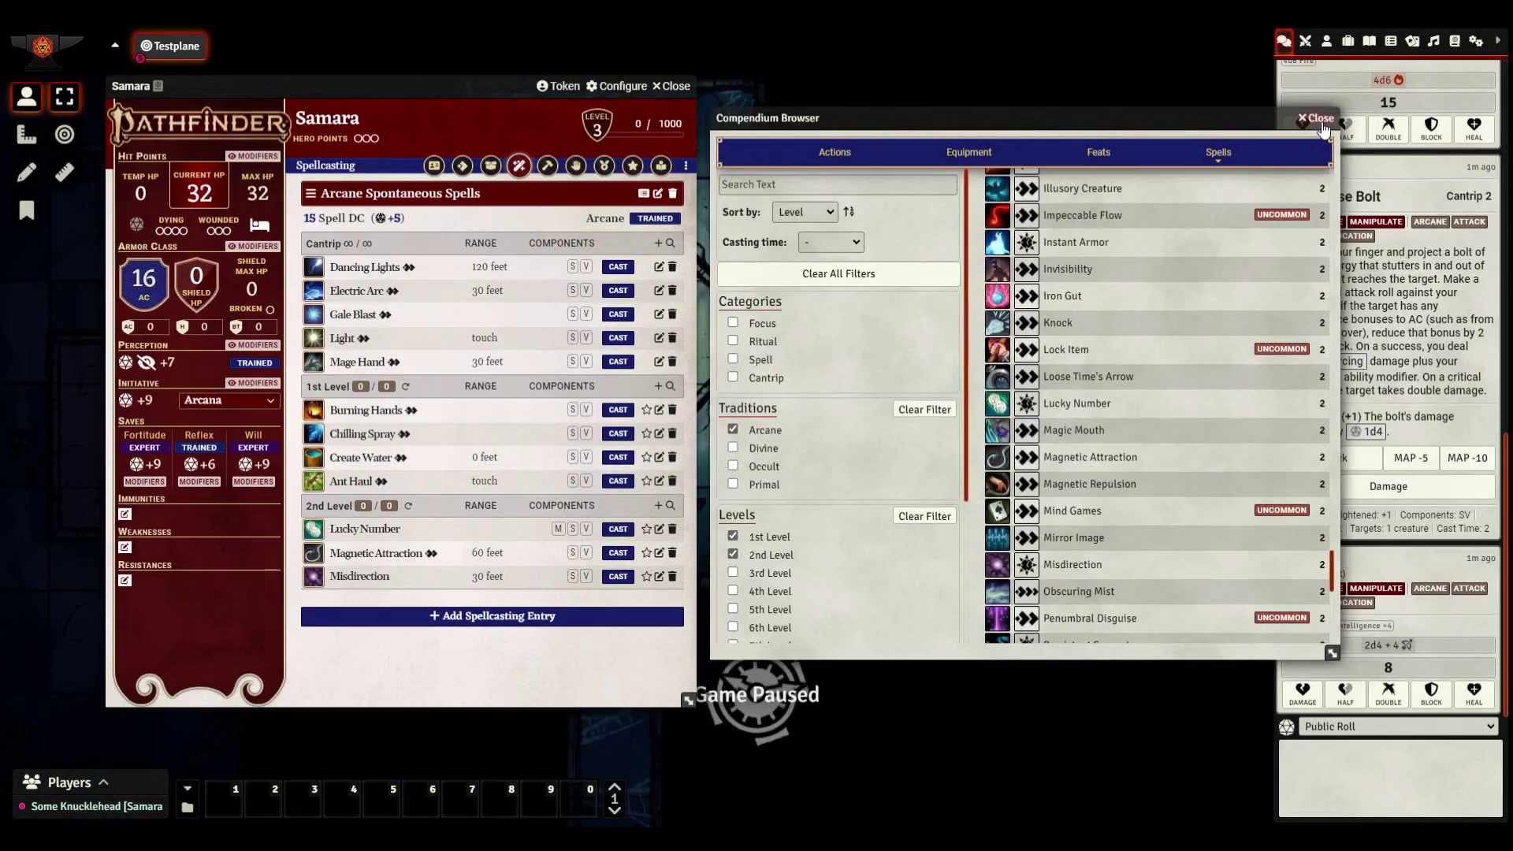
click(1331, 102)
drag(578, 98, 766, 98)
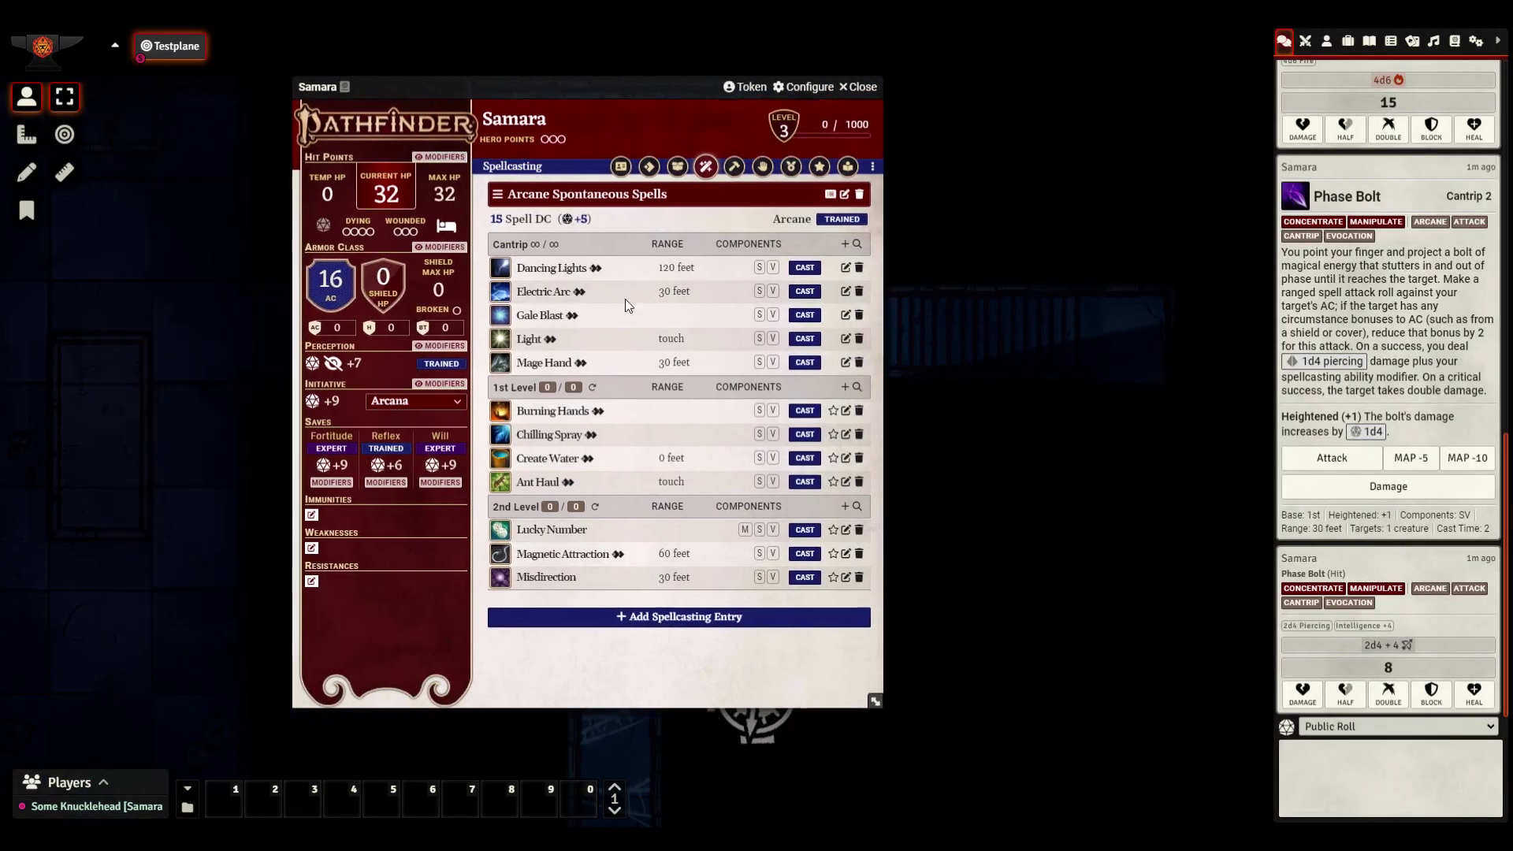
Set 4 first-level and 3 second-level slots, then cast Burning Hands using a 1st-level slot
click(573, 387)
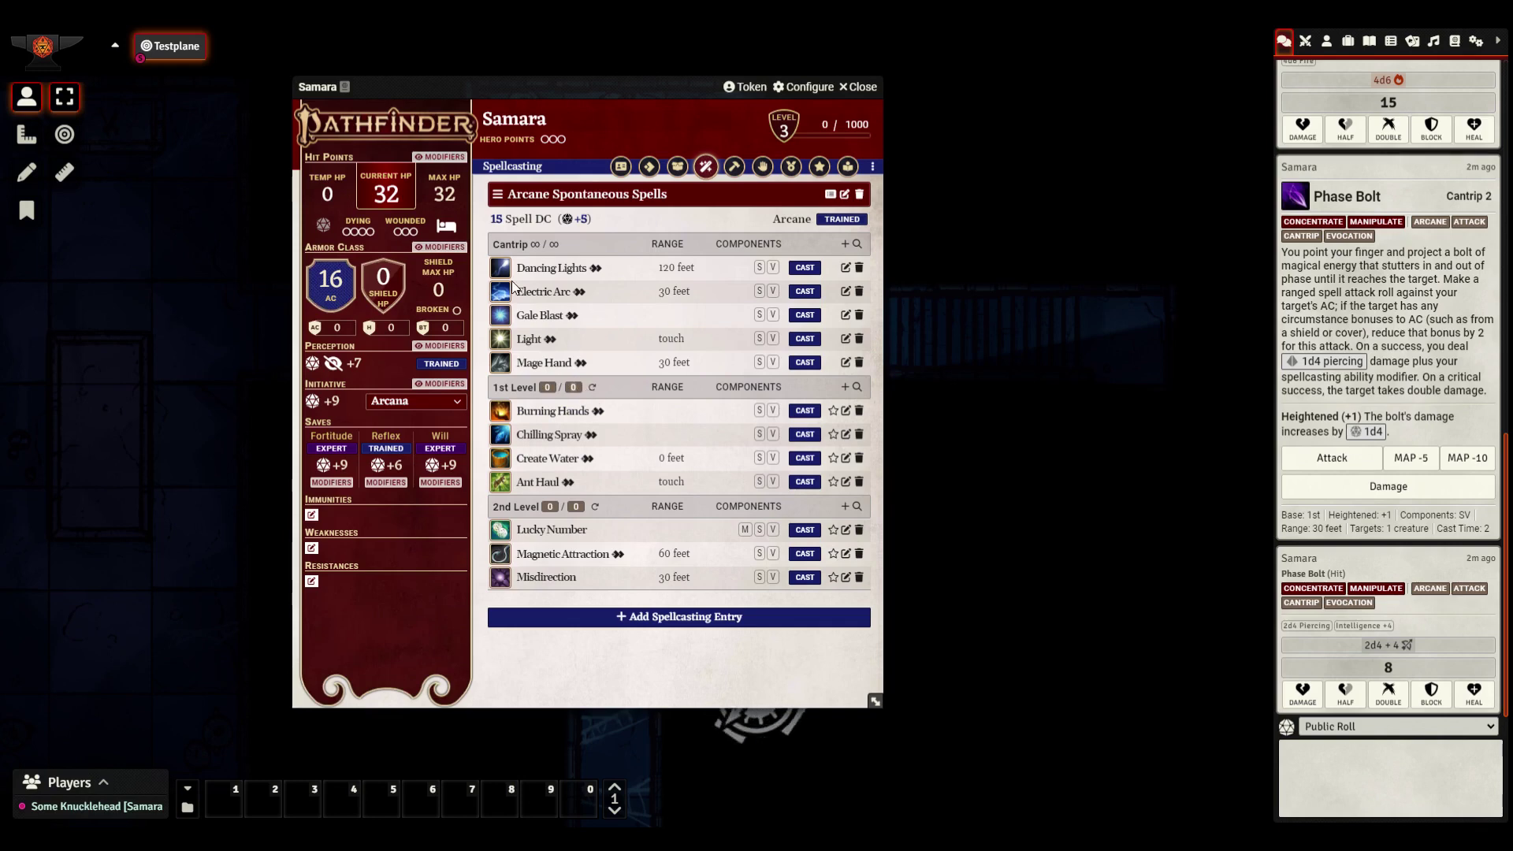
text(4)
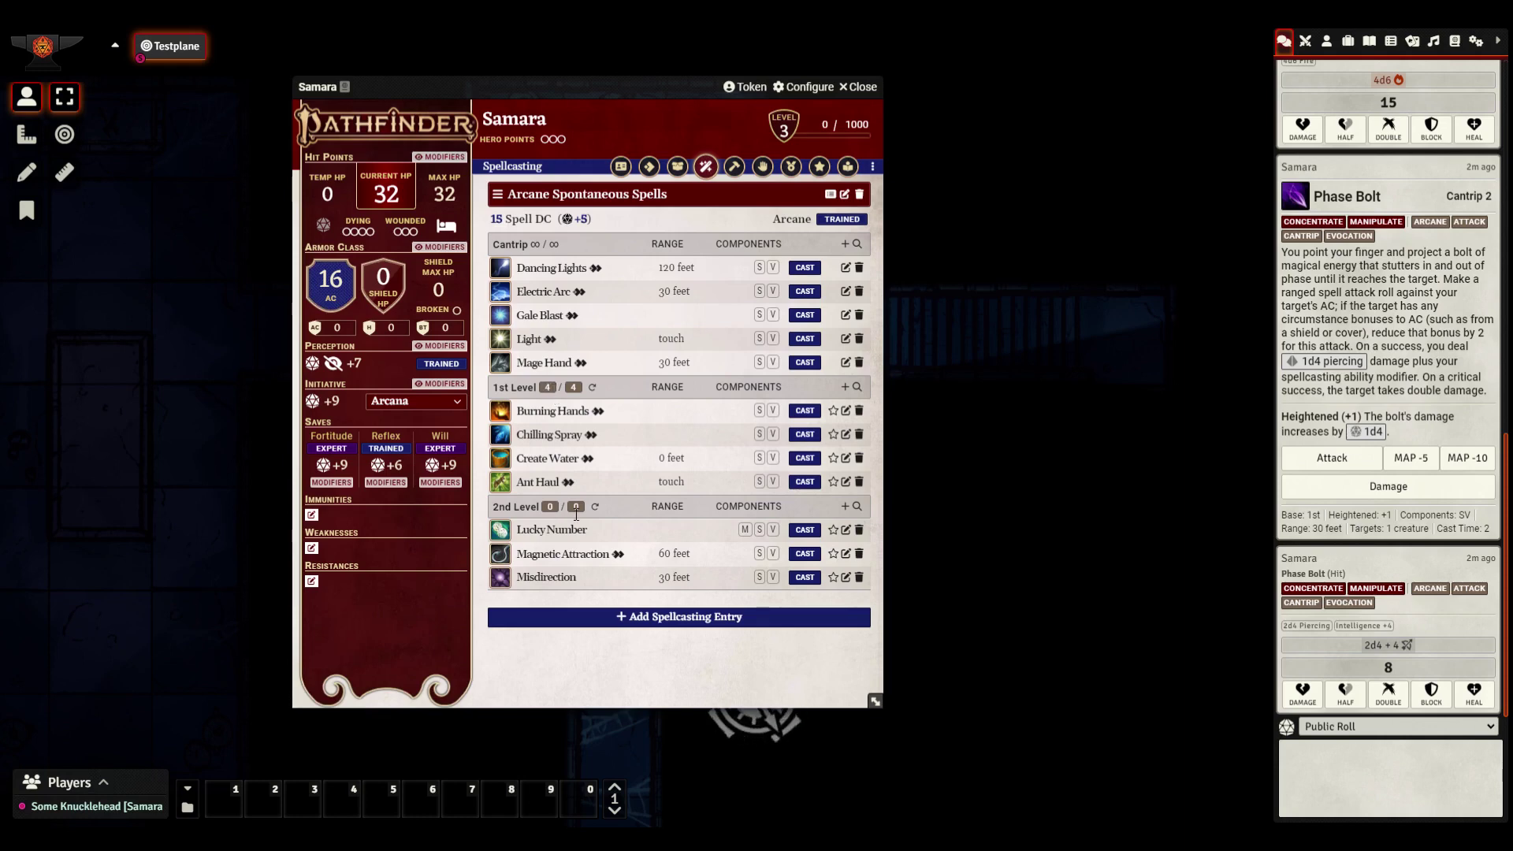
text(3)
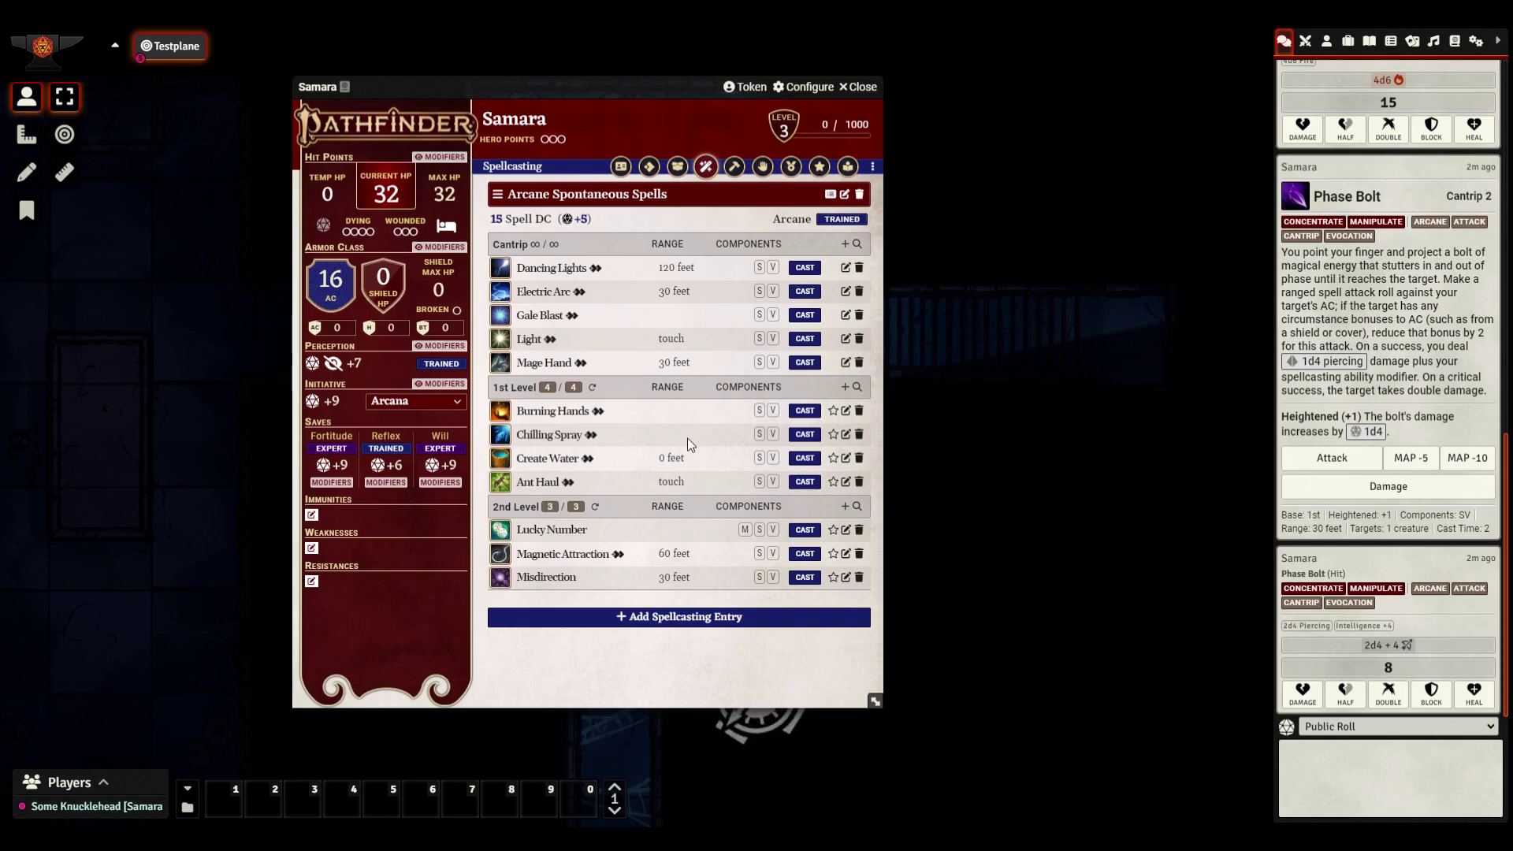
click(804, 411)
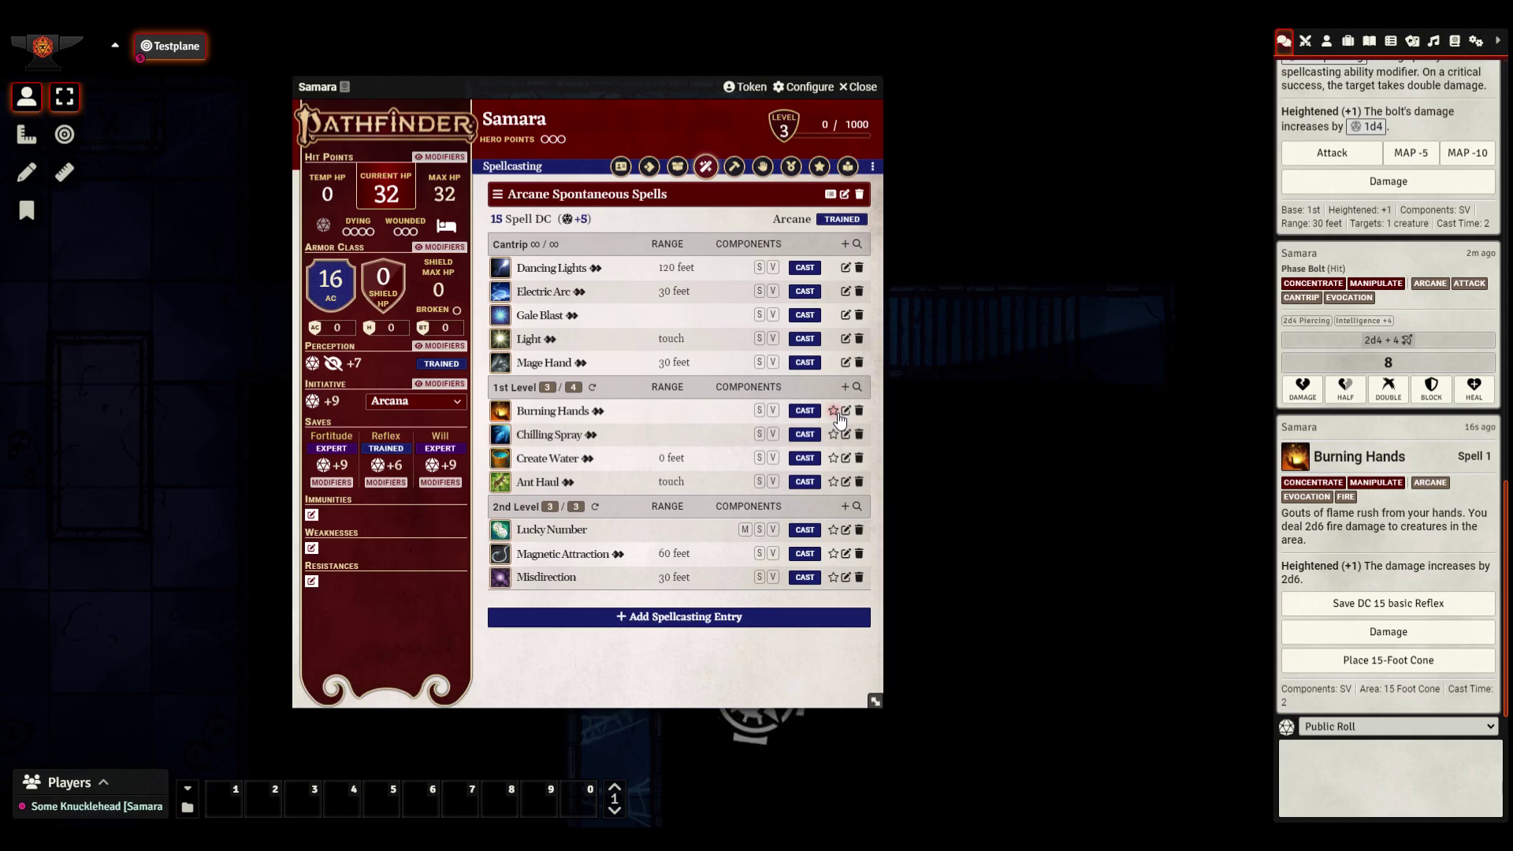
Mark Burning Hands as a signature spell, cast it at 2nd level, and roll its 4d6 fire damage
click(835, 412)
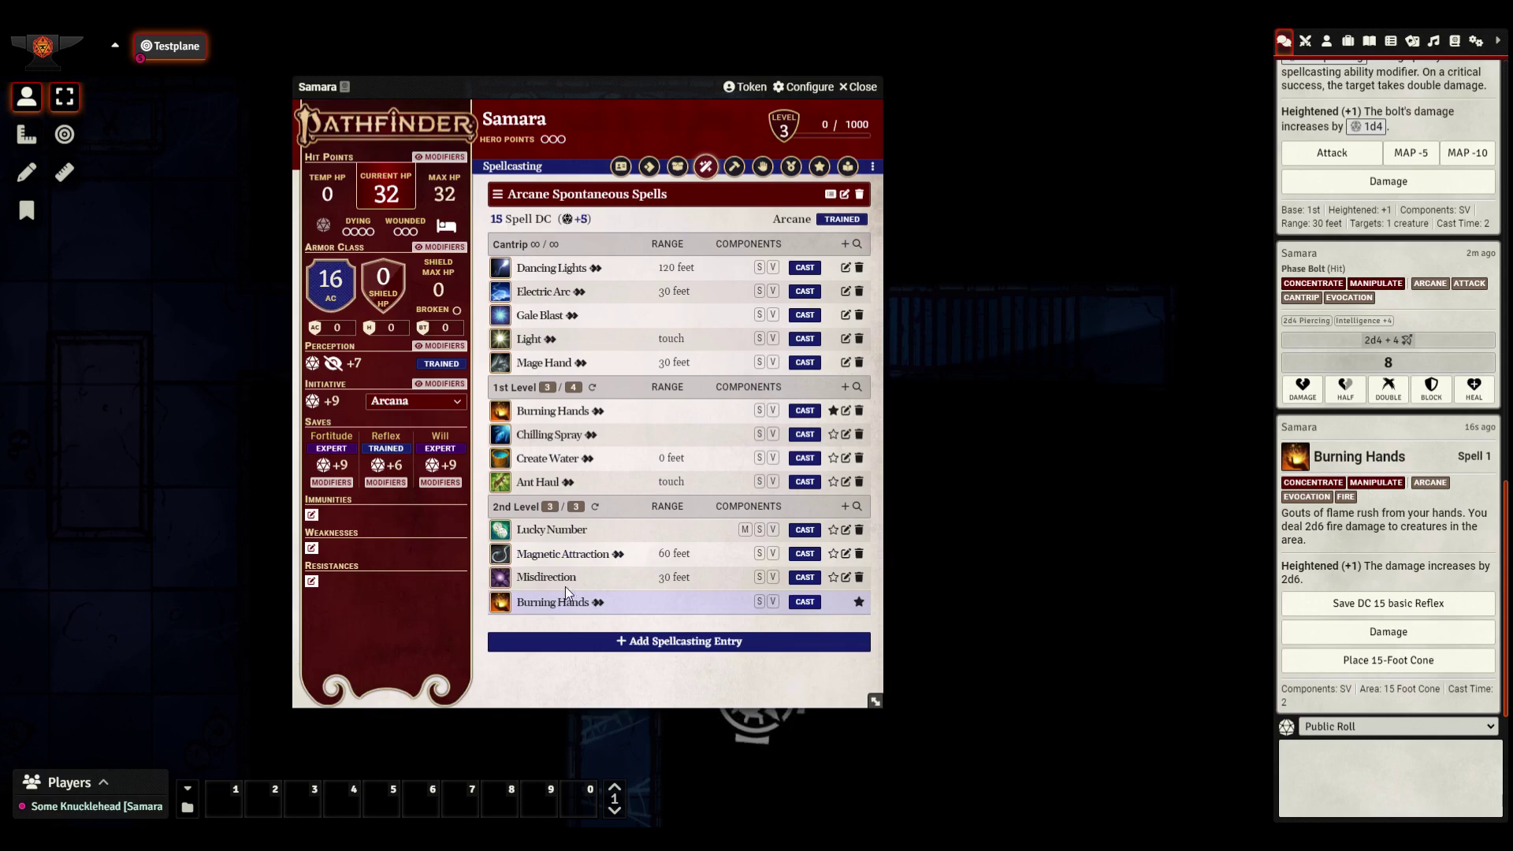
click(805, 603)
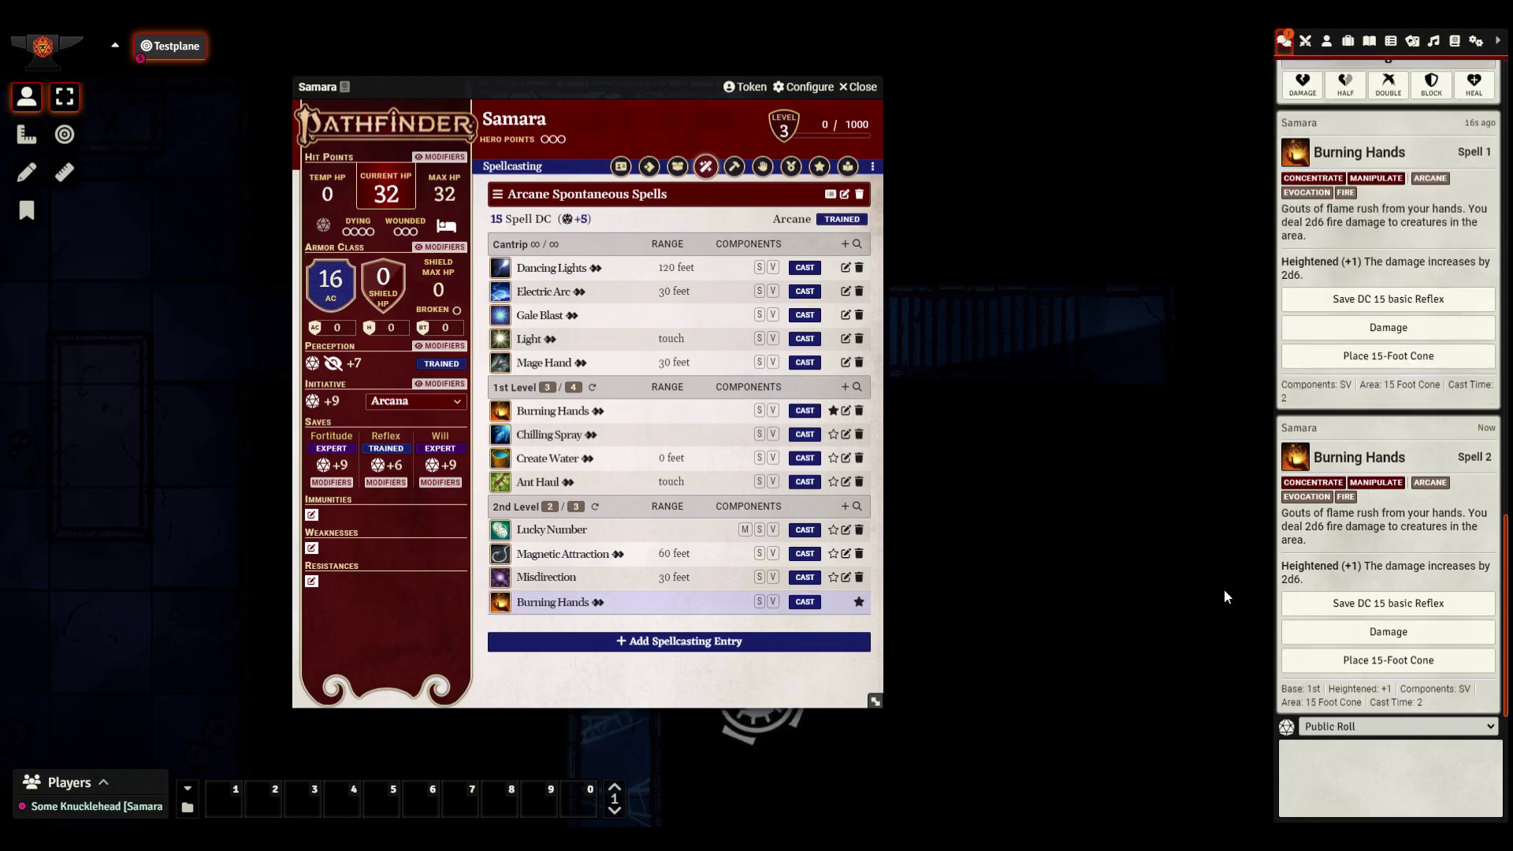
click(1343, 632)
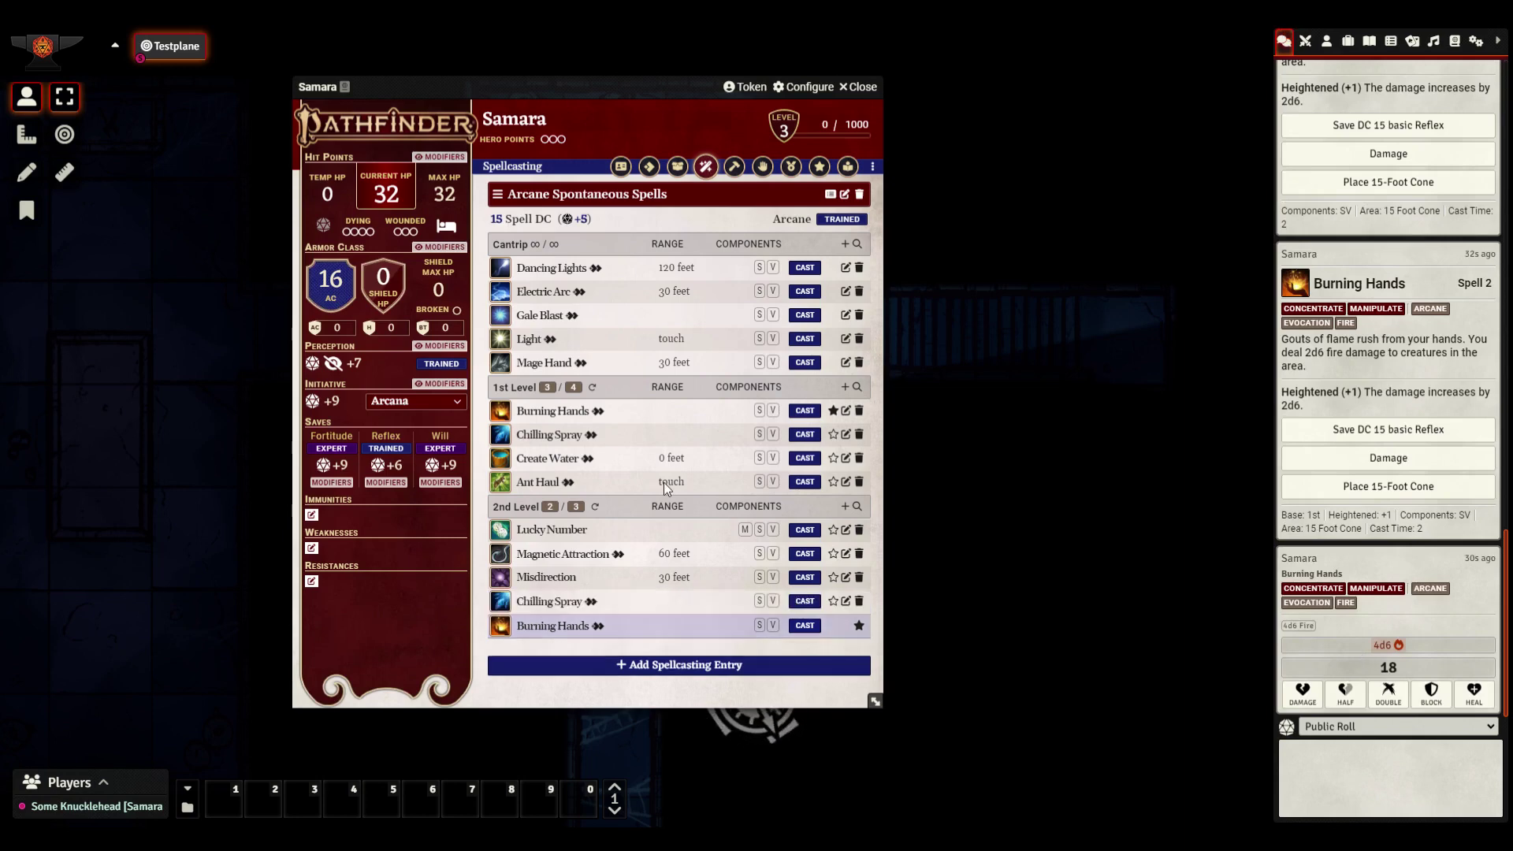
Delete the old spontaneous entry and create a Focus spellcasting entry based on Intelligence
click(858, 194)
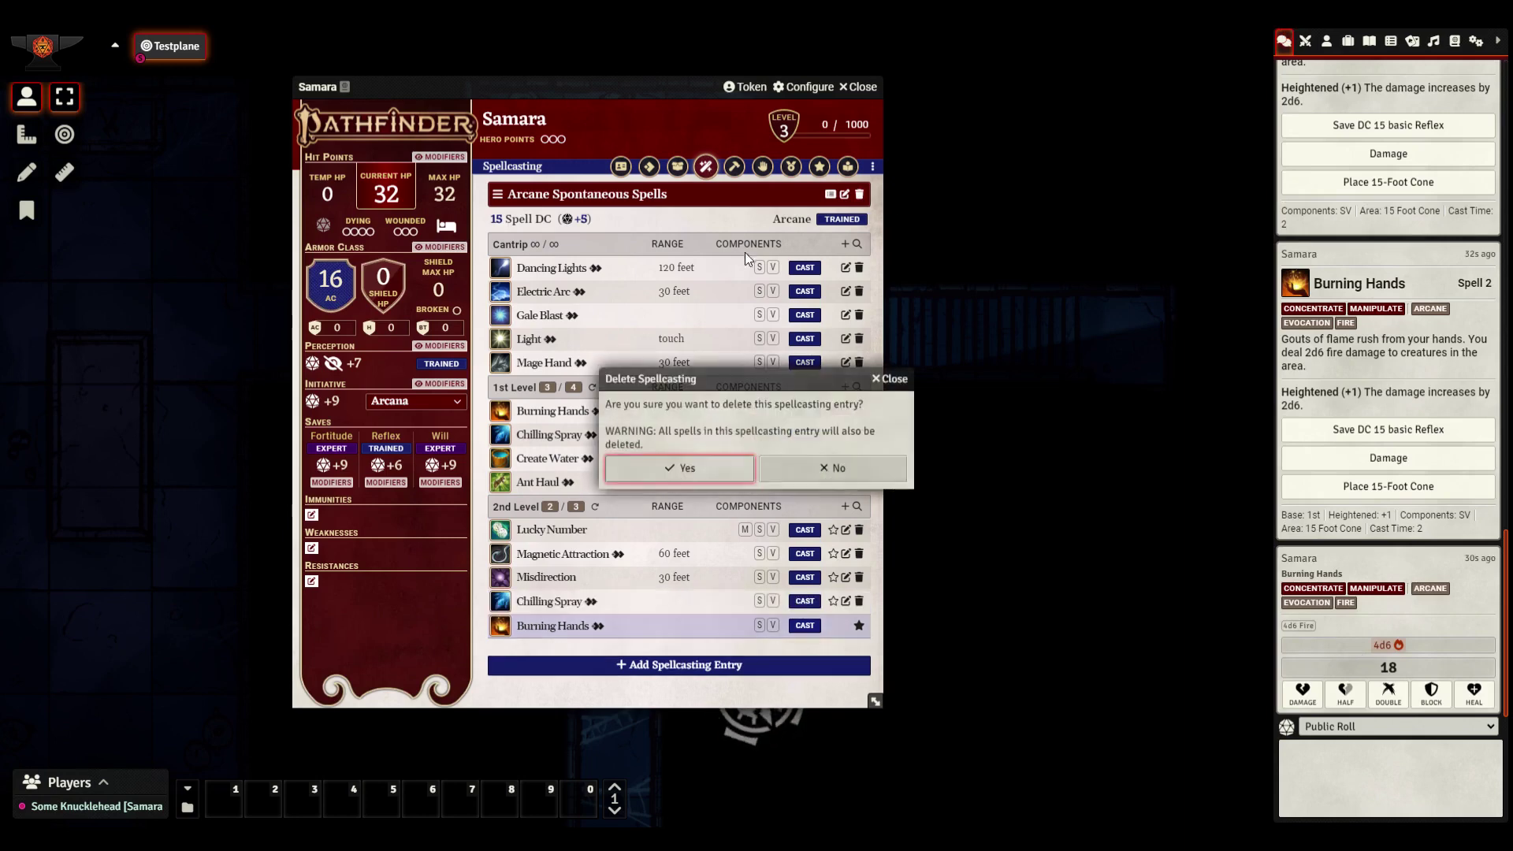
click(694, 471)
click(738, 197)
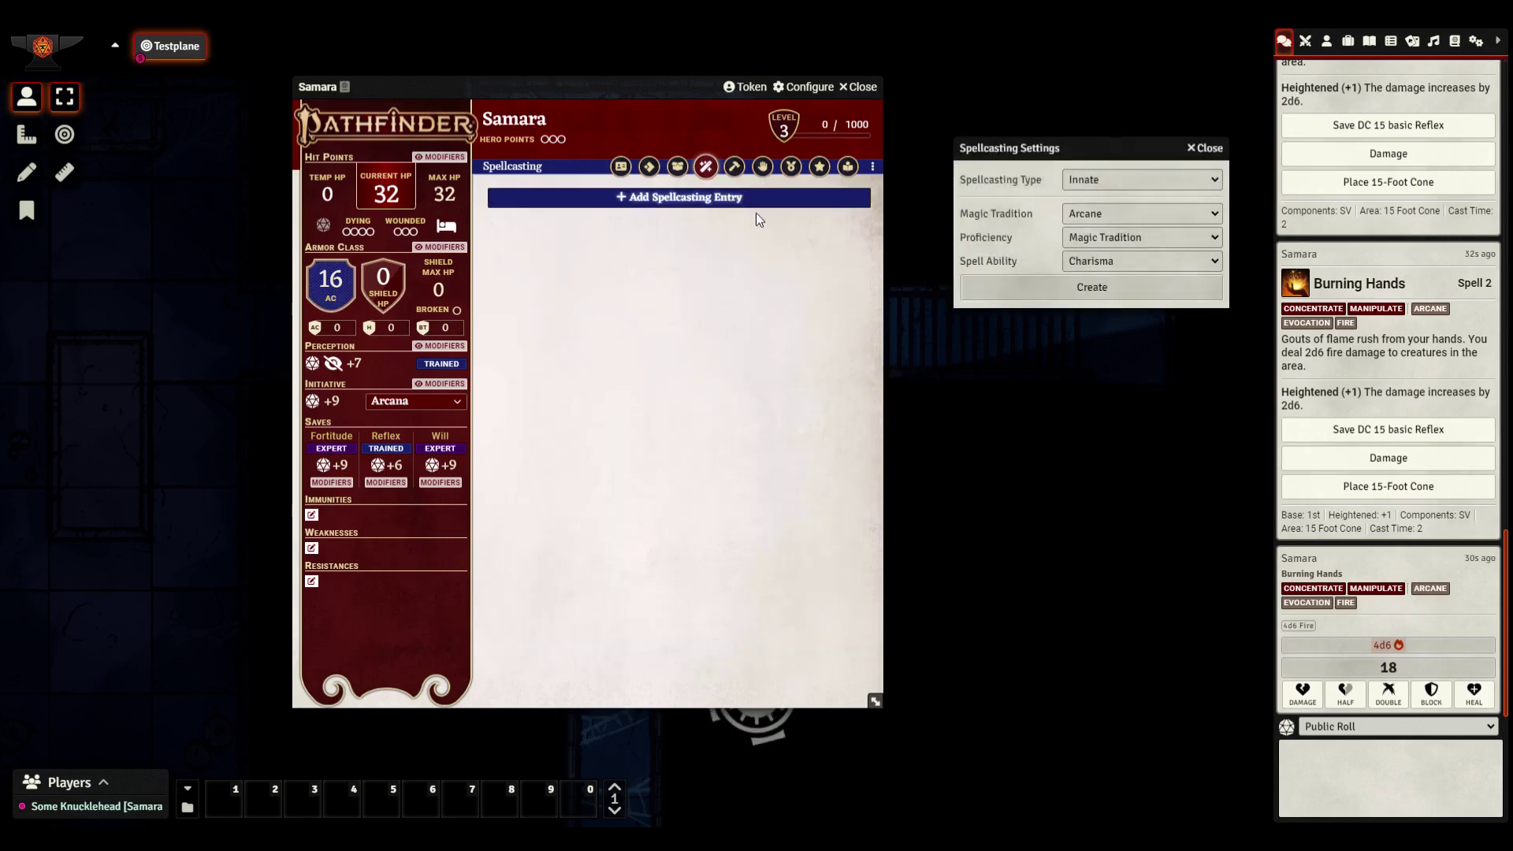
click(1100, 182)
click(1099, 238)
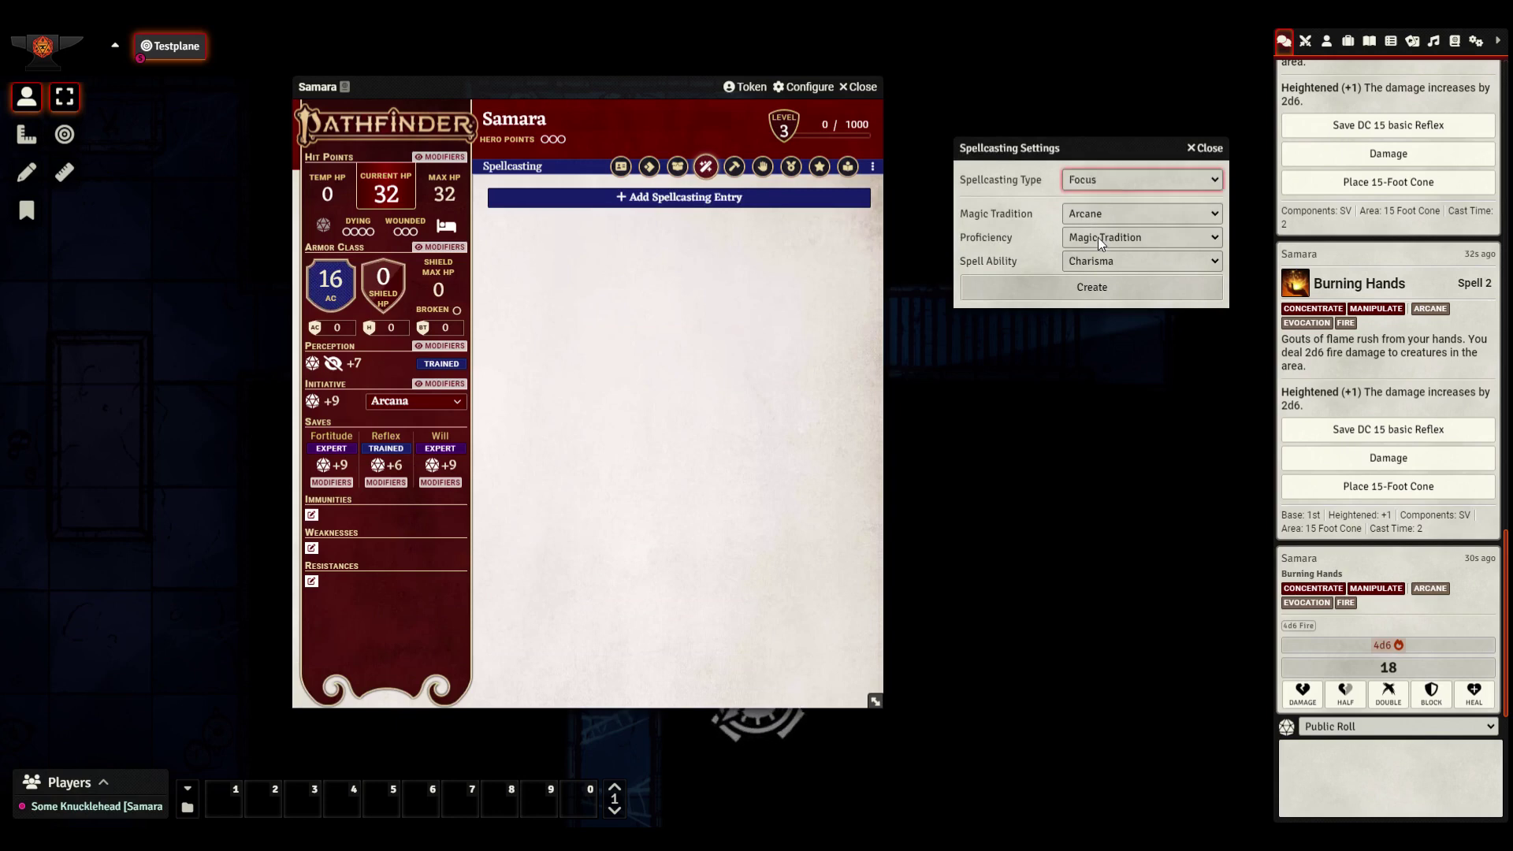
click(1100, 264)
click(1099, 286)
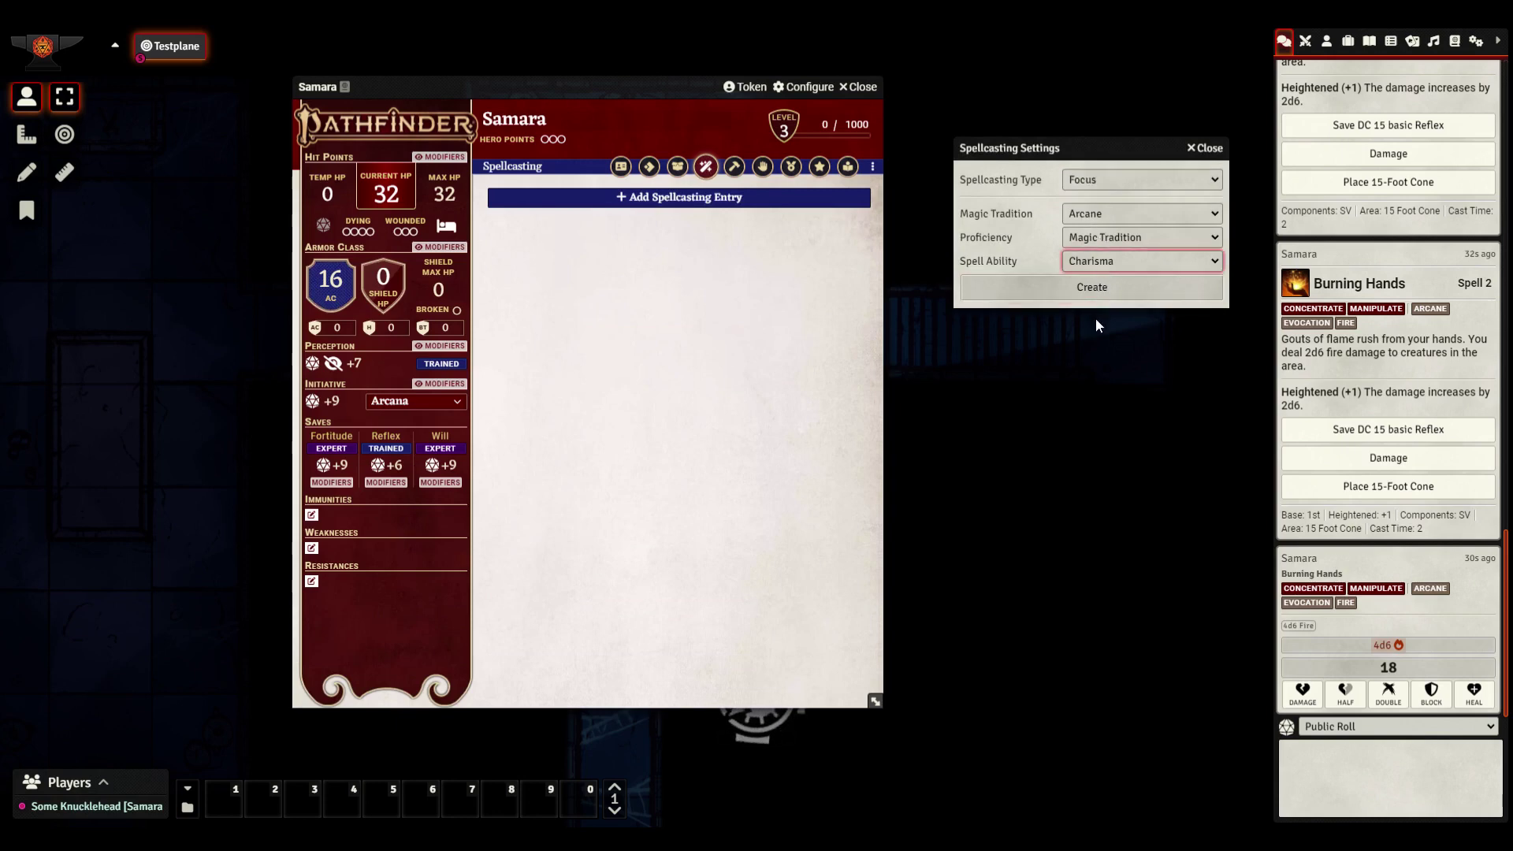
click(1101, 299)
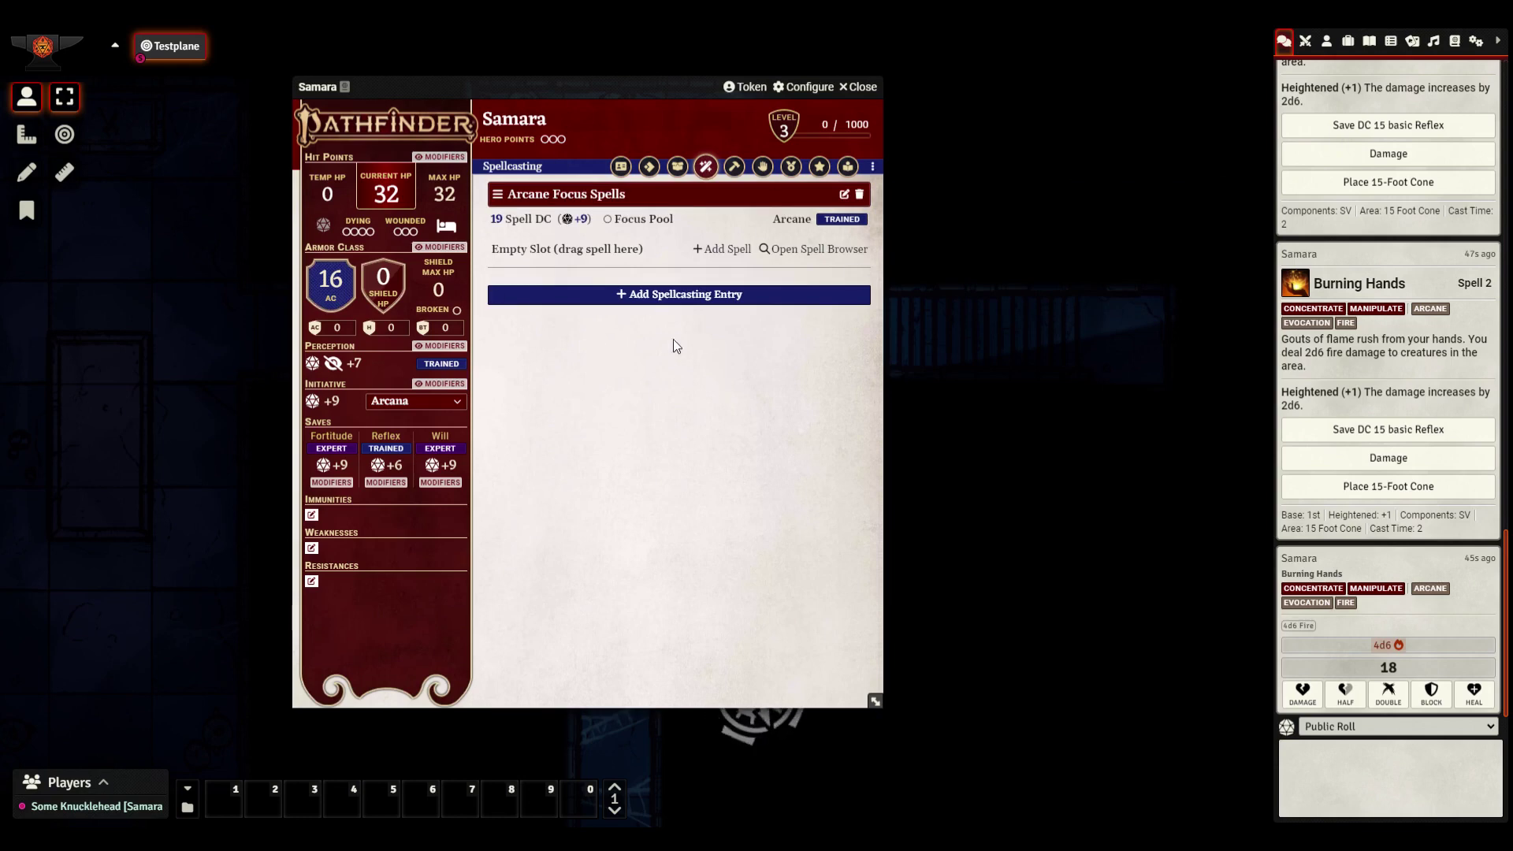
Drag Adapt Self from the spell compendium into the focus entry and fill one focus point
click(794, 252)
drag(963, 106, 268, 202)
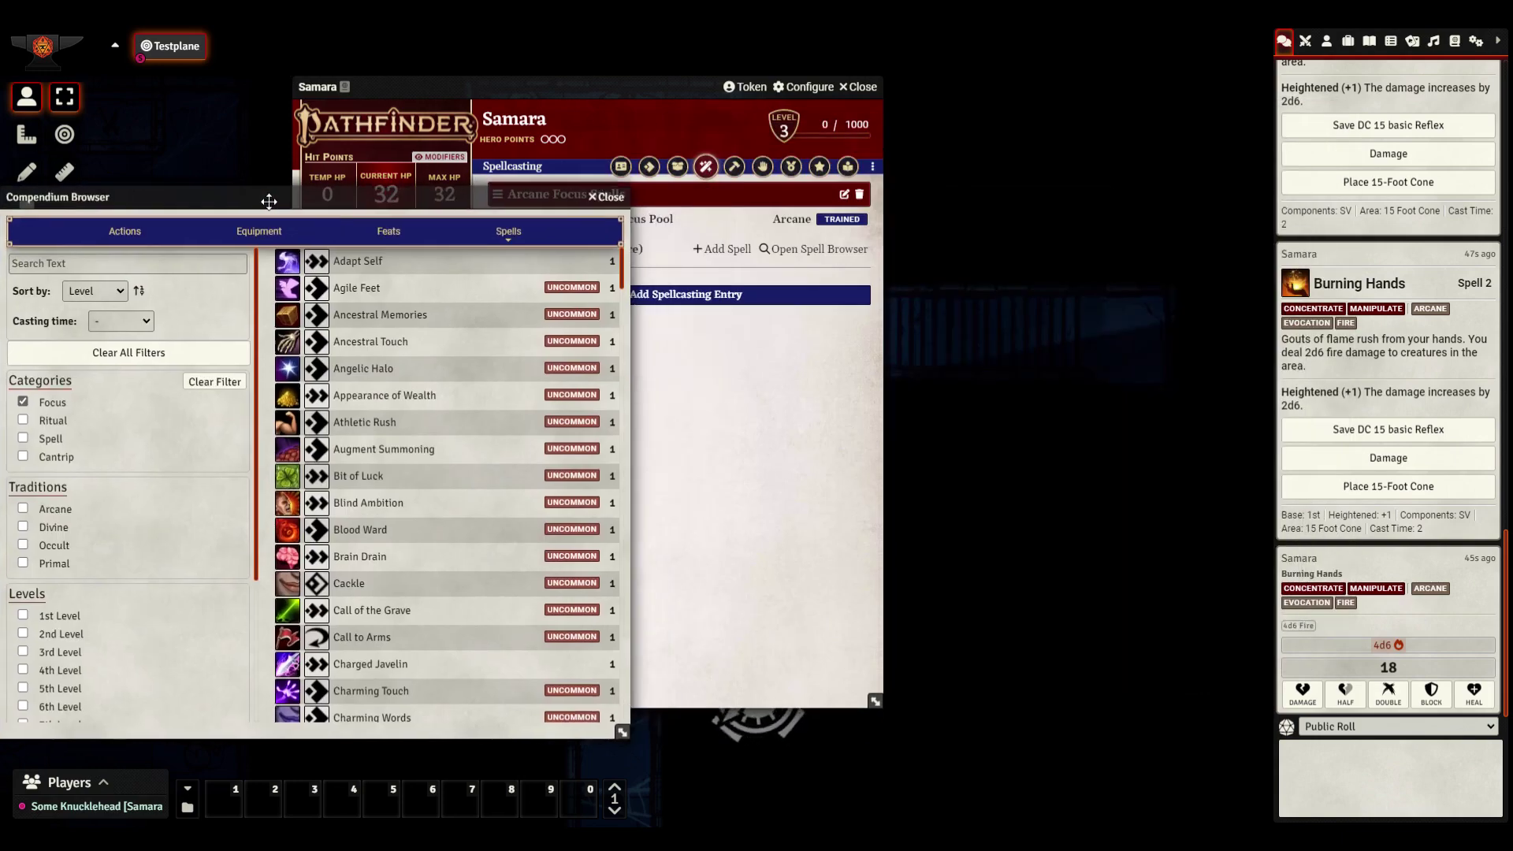
drag(359, 261, 818, 274)
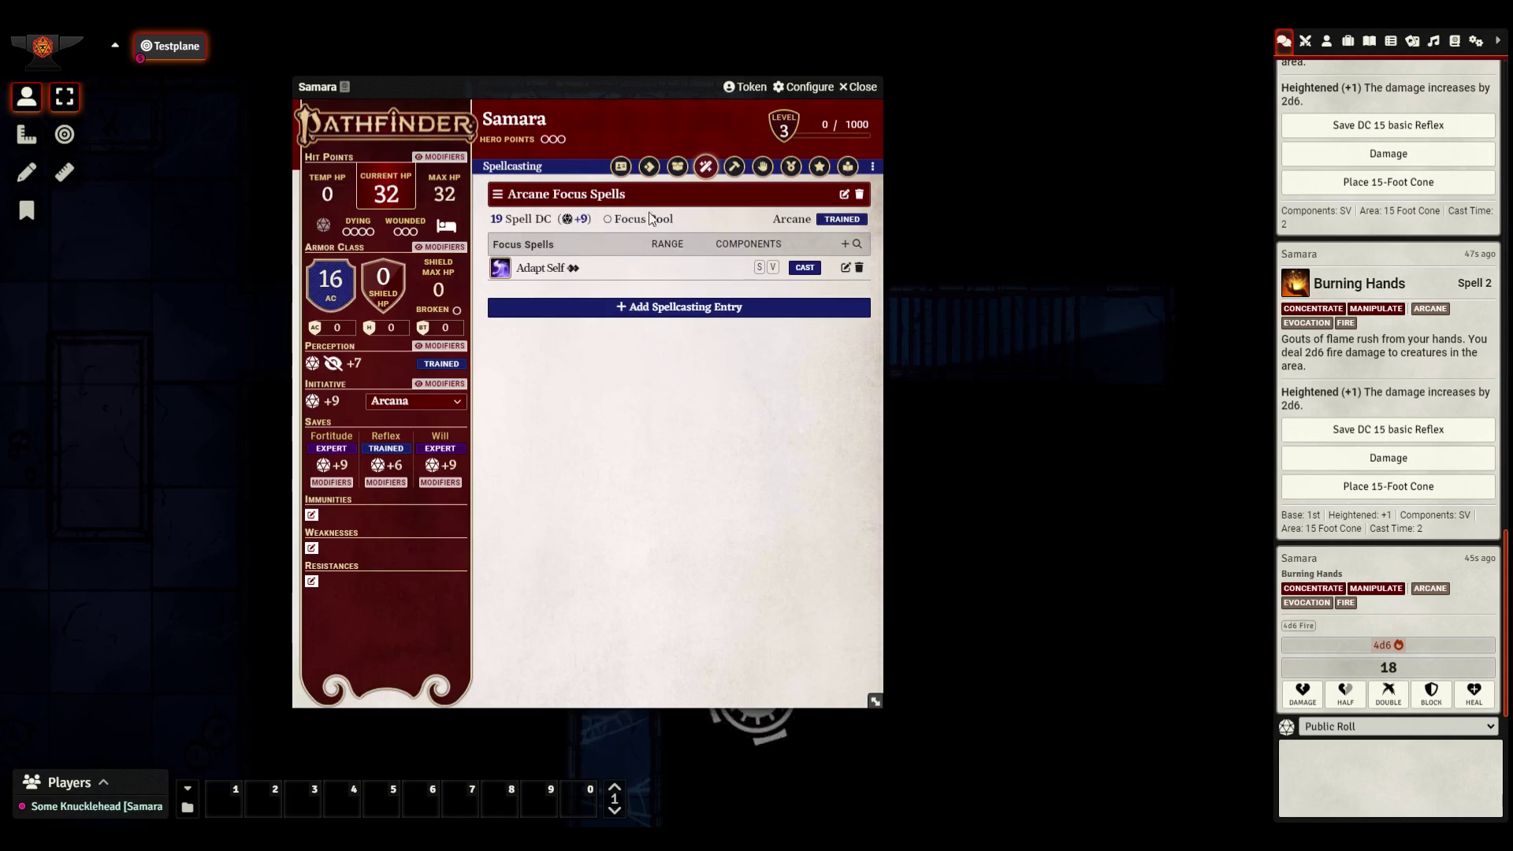
click(612, 223)
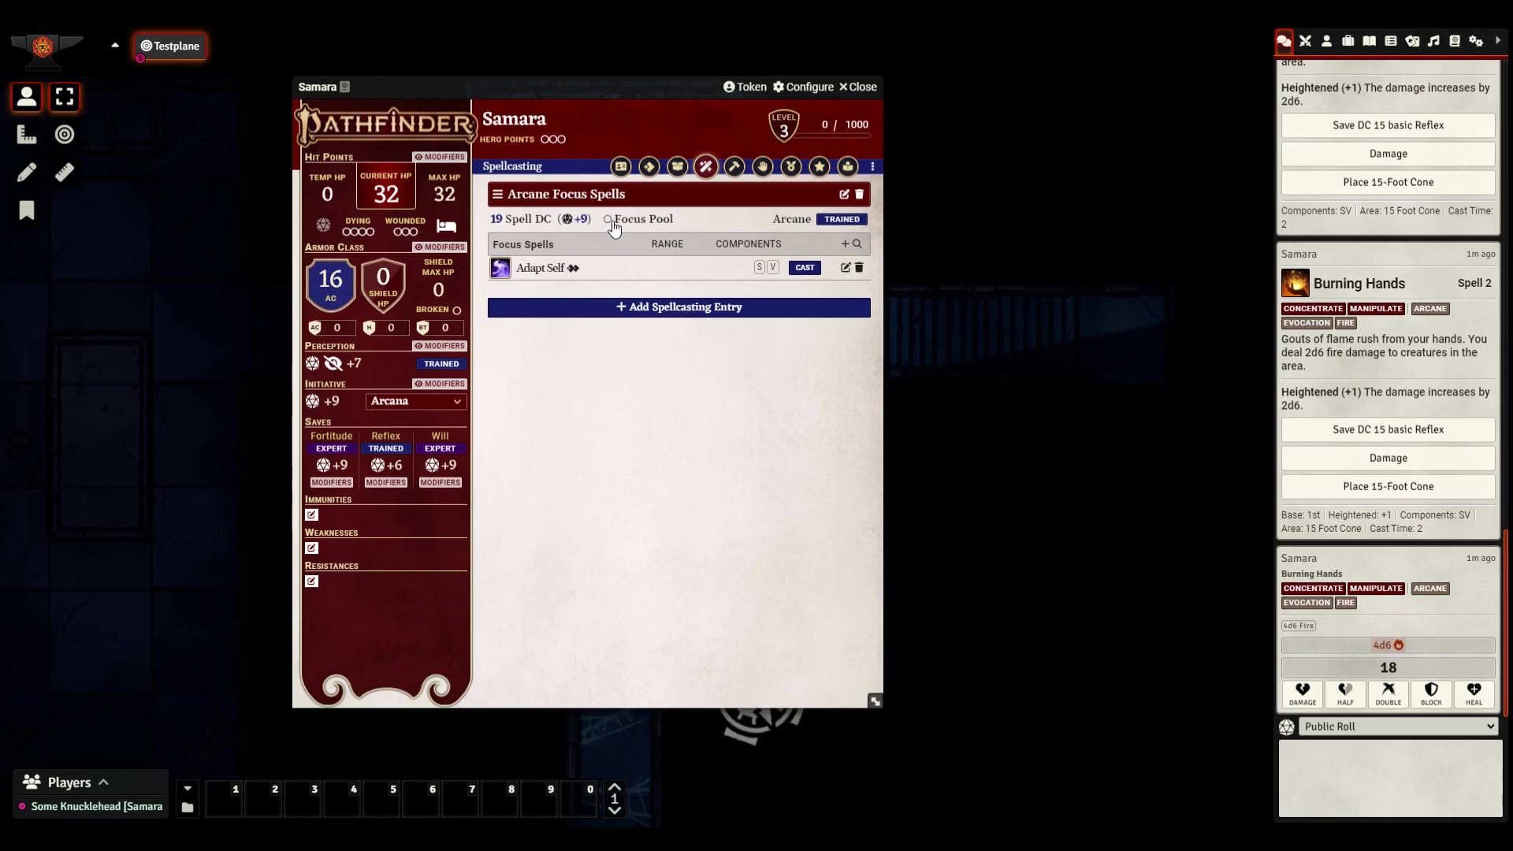
Cast Adapt Self from the Arcane Focus Spells list, posting its card to chat
click(807, 270)
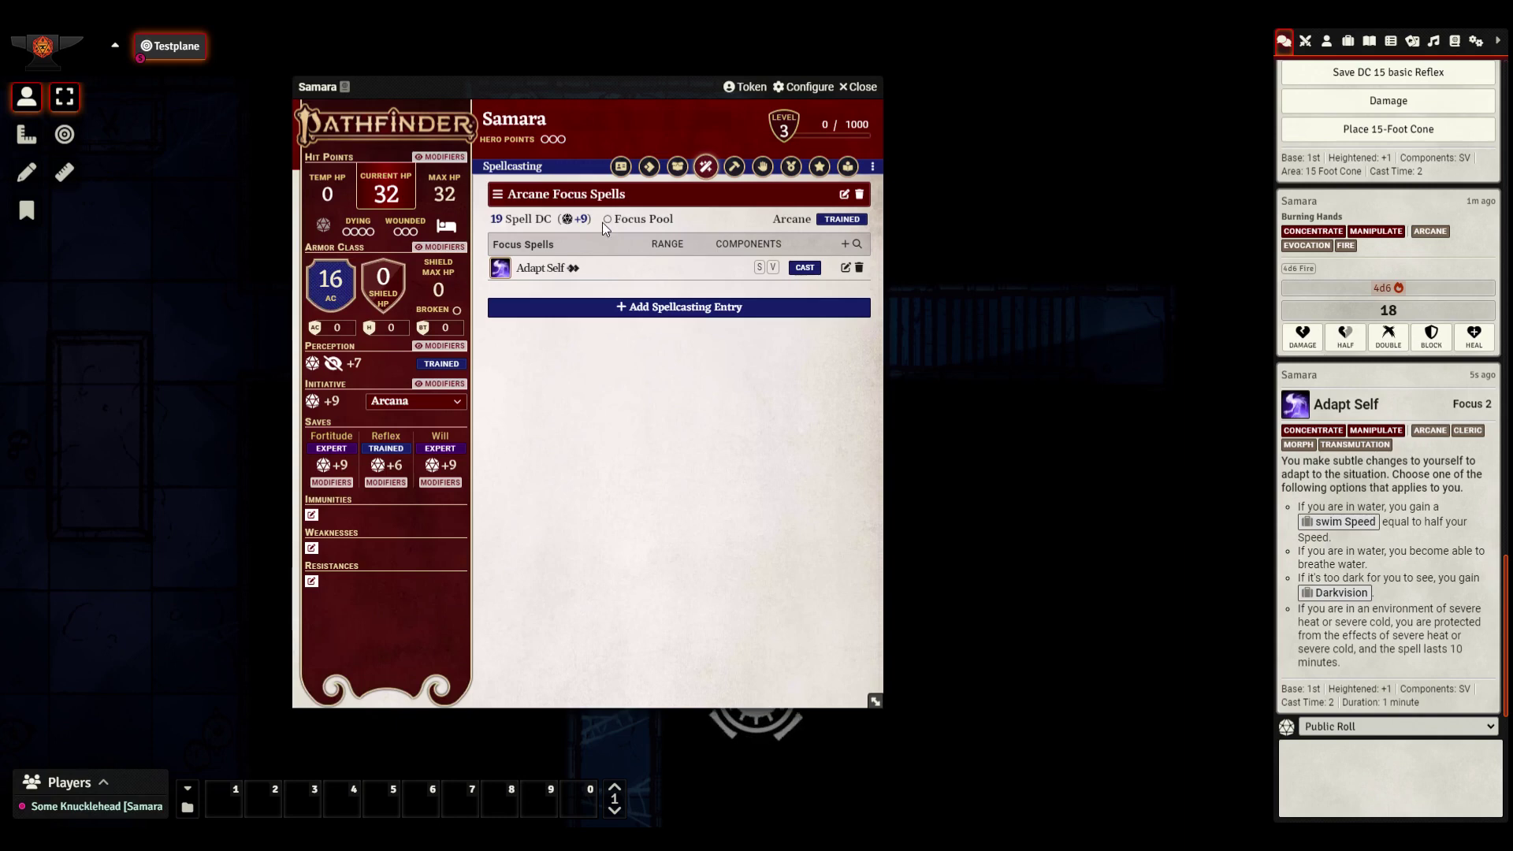
click(805, 268)
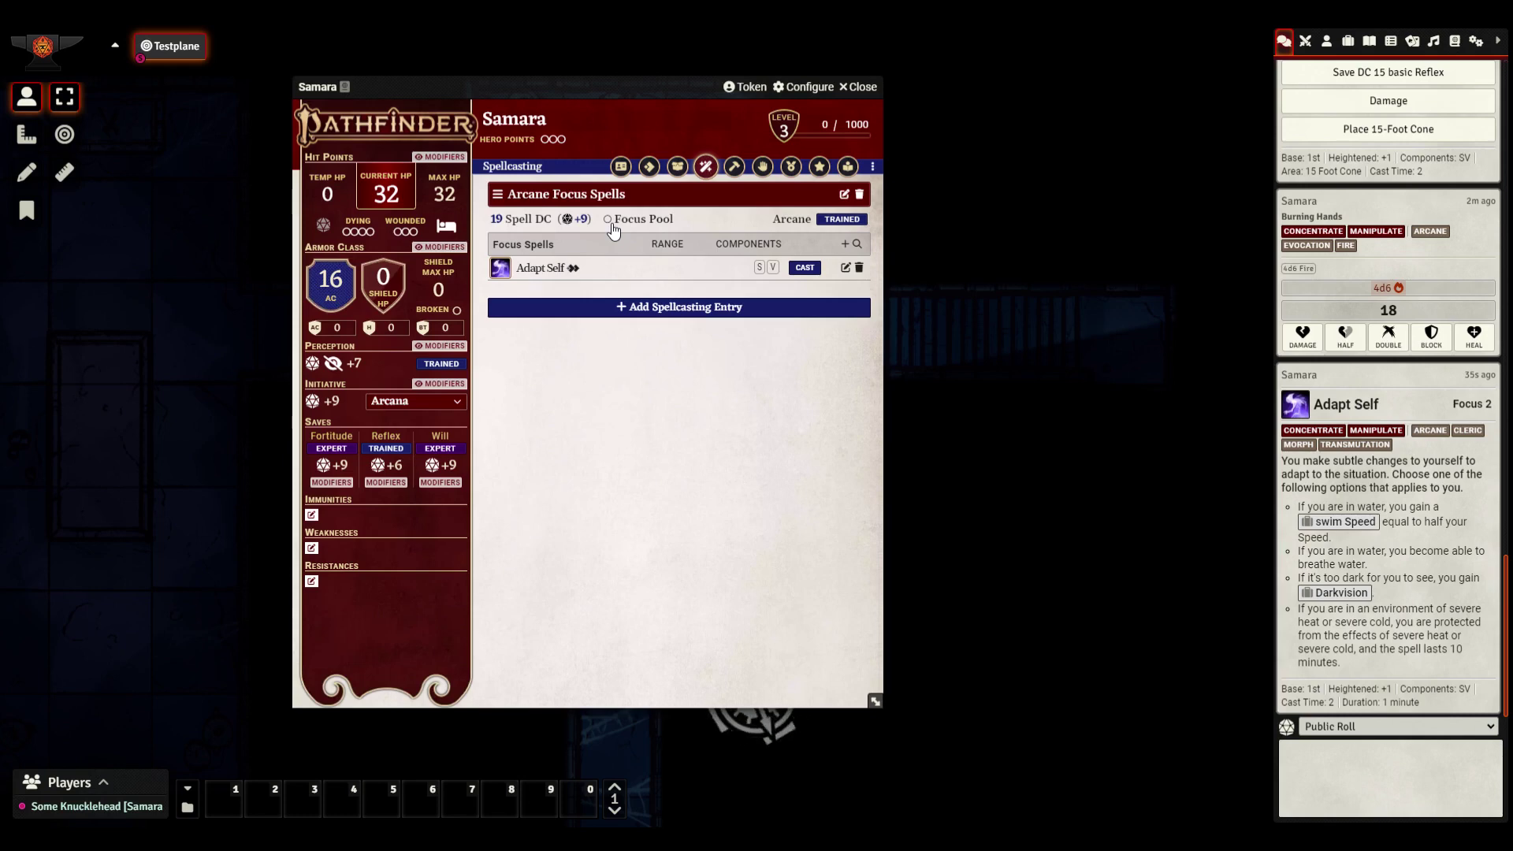
click(791, 166)
Filter the feat browser to class feats up to level 8 and add Advanced School Spell to Bonus Feats
scroll(769, 315, down, 1)
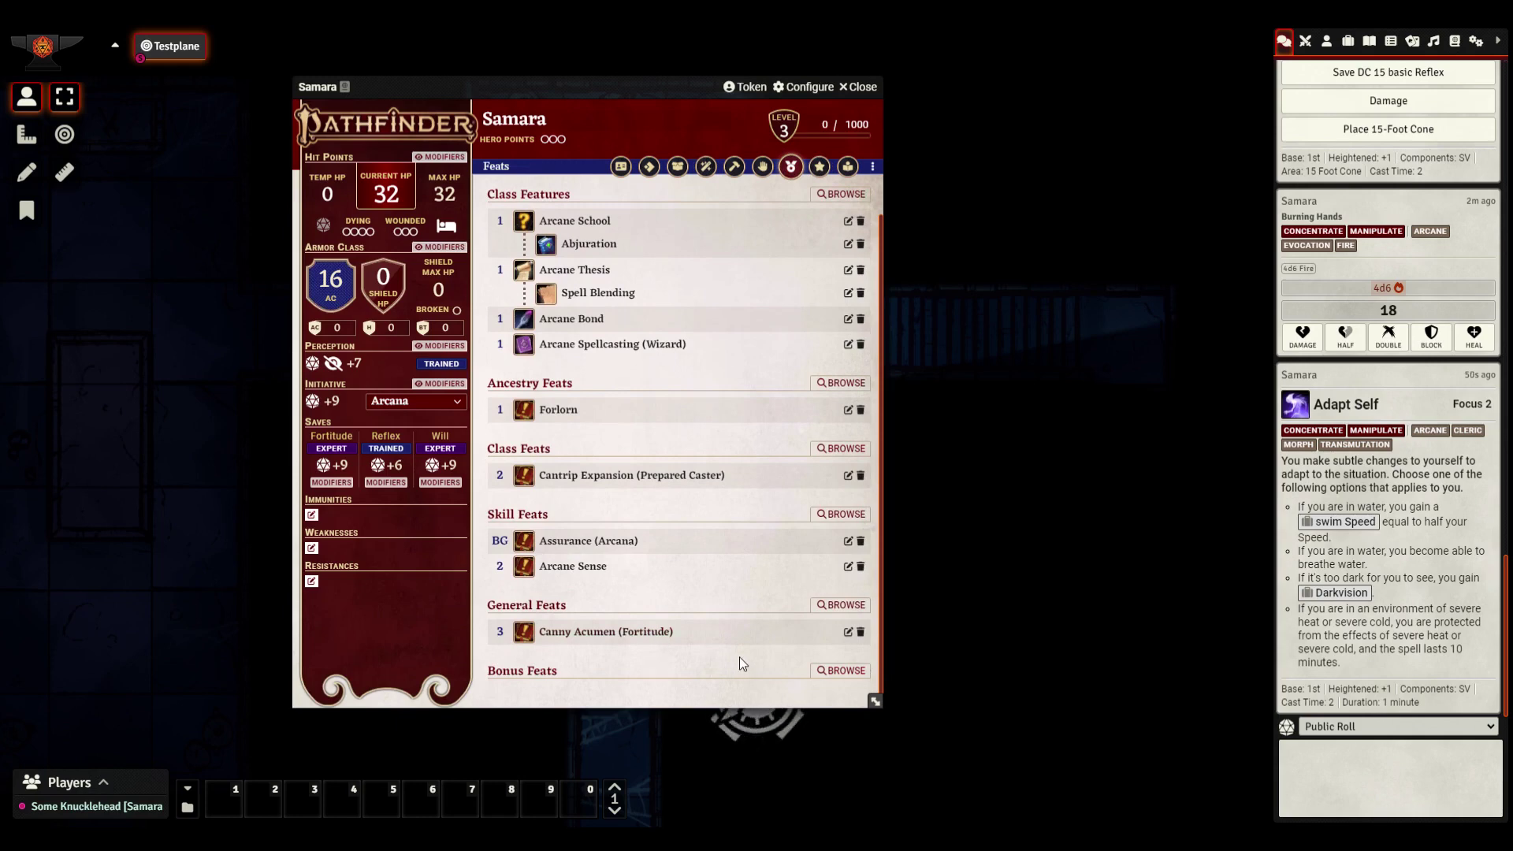
click(840, 449)
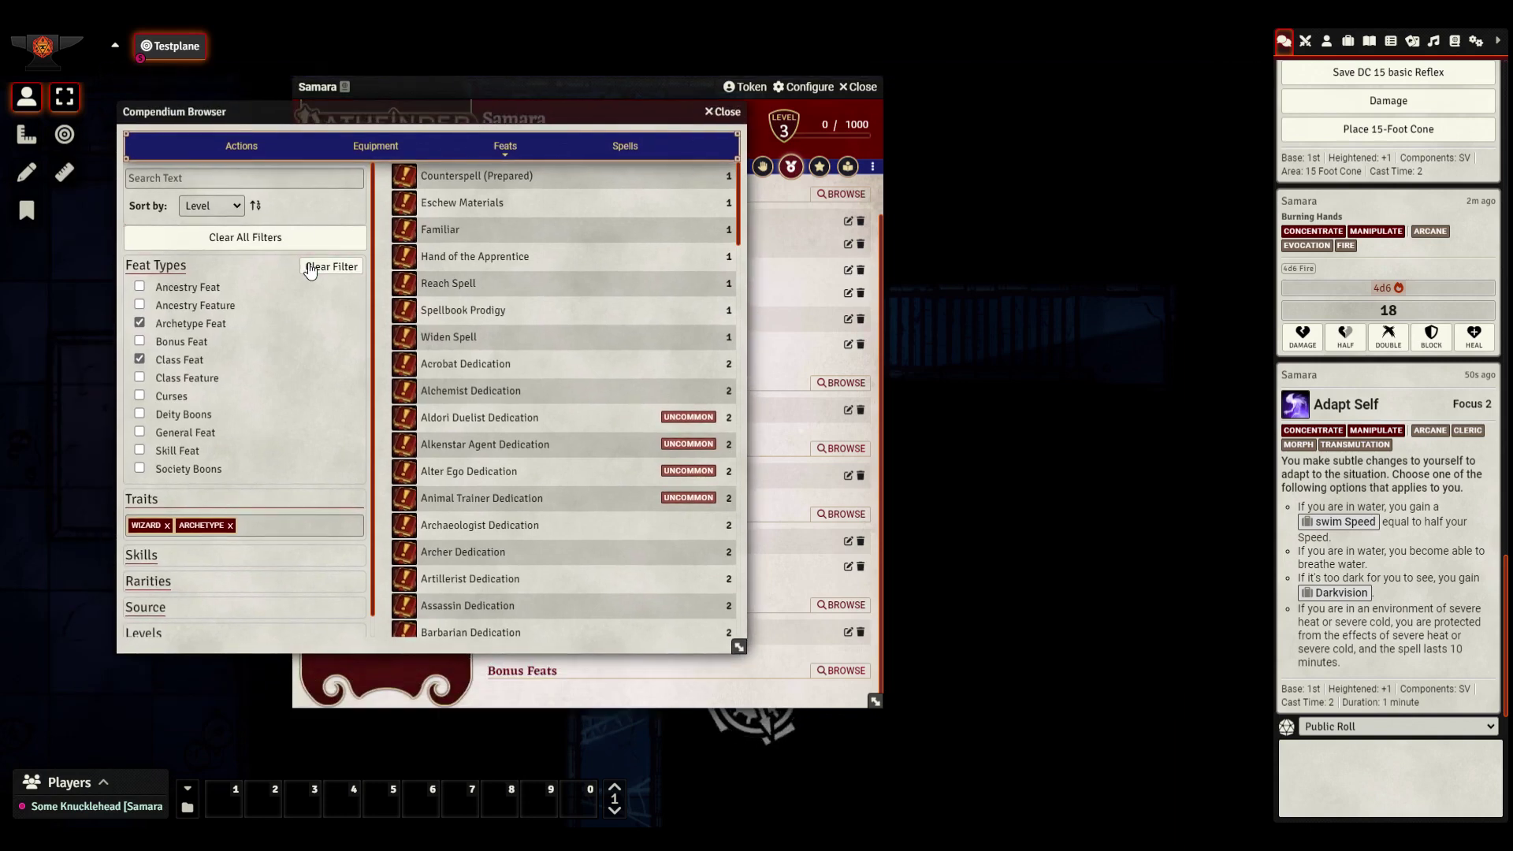
scroll(529, 315, down, 20)
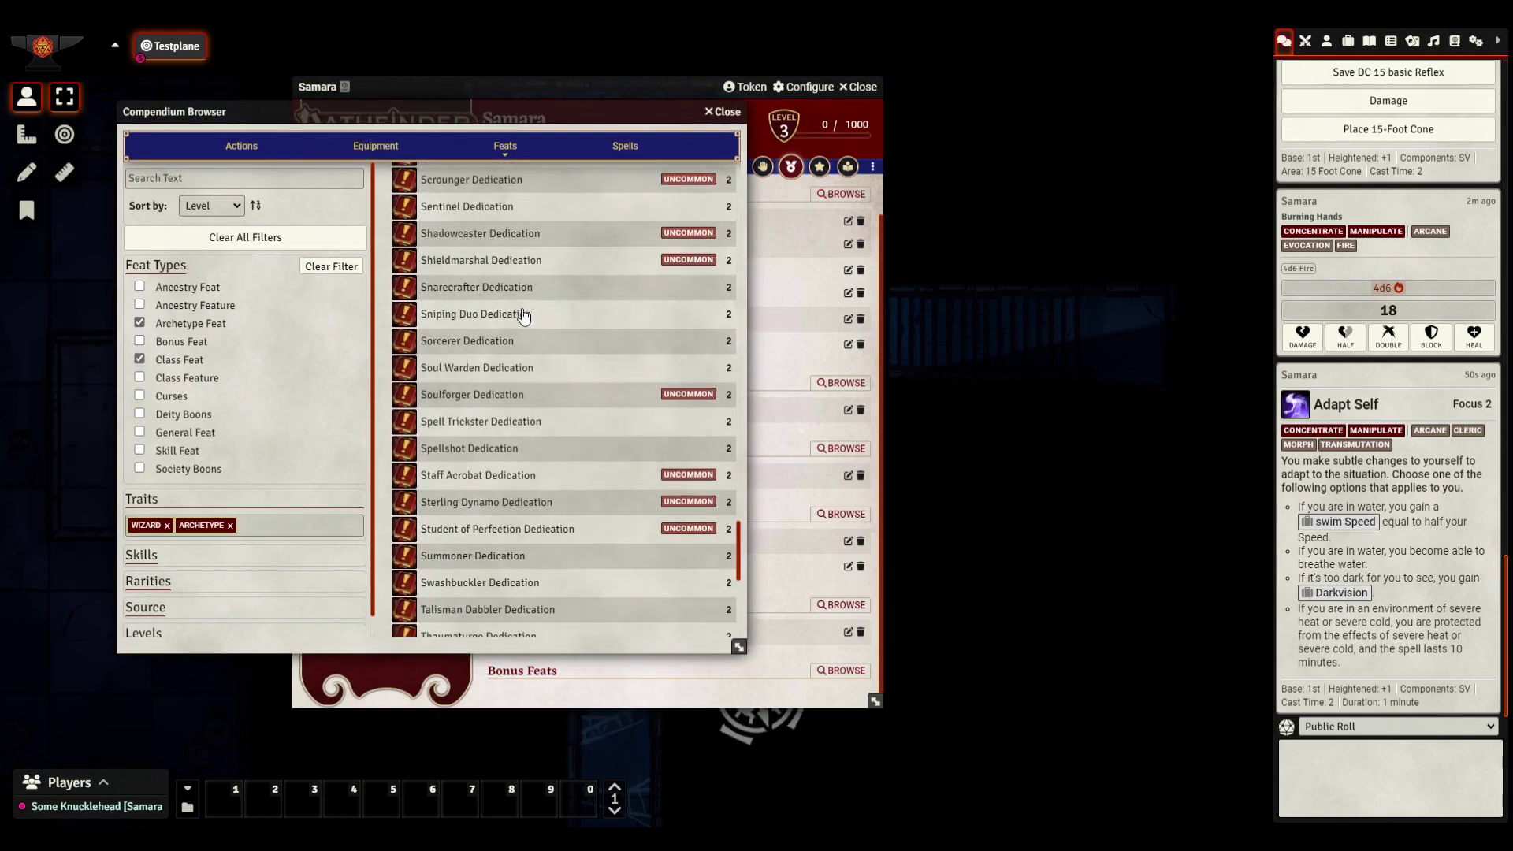
click(139, 324)
scroll(233, 467, down, 1)
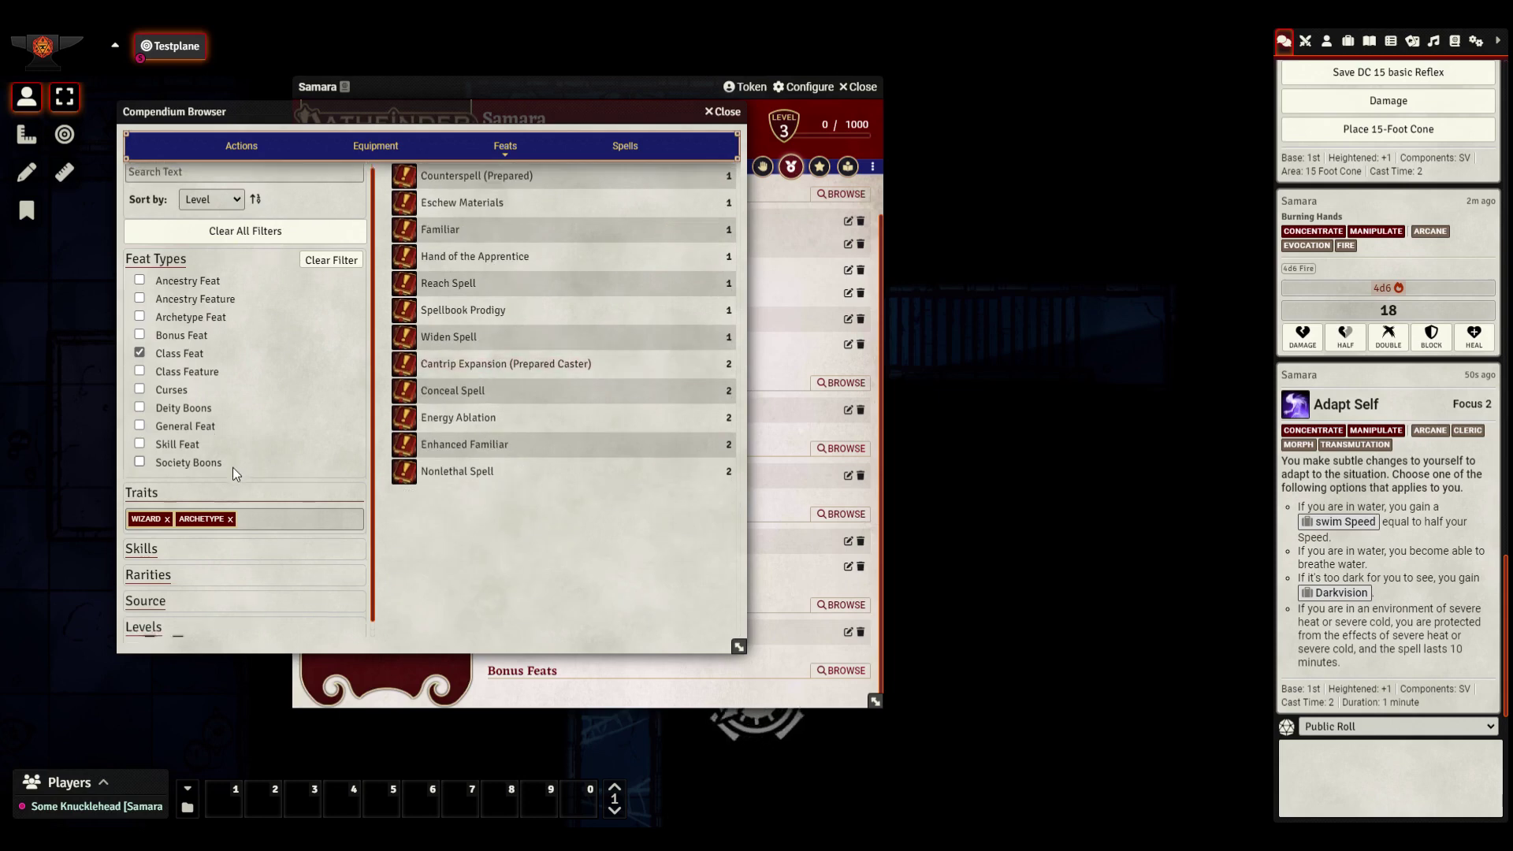
drag(179, 628, 233, 628)
scroll(537, 484, down, 5)
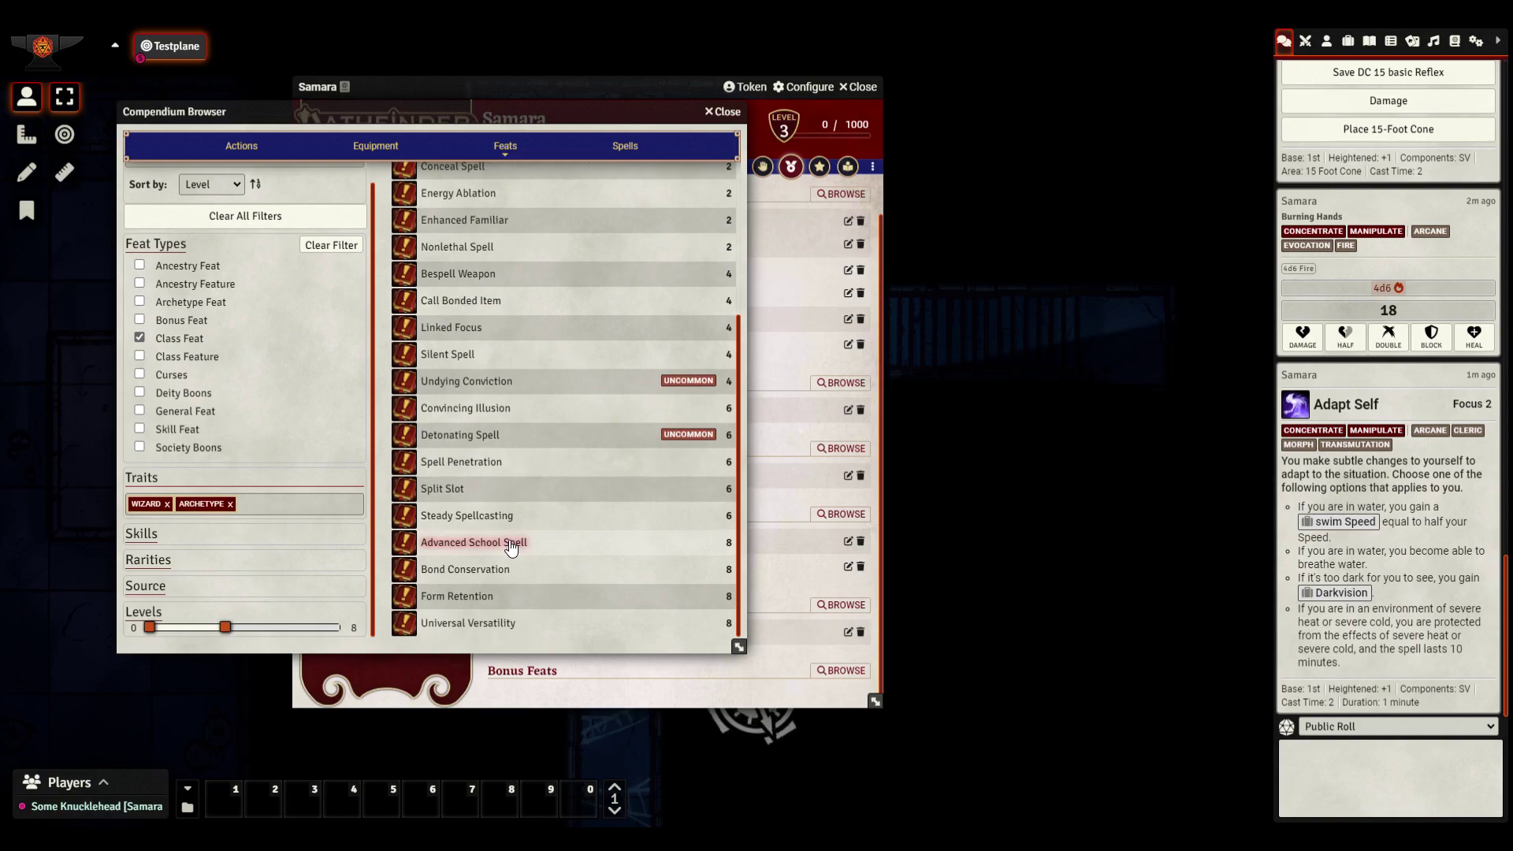
drag(515, 549, 752, 676)
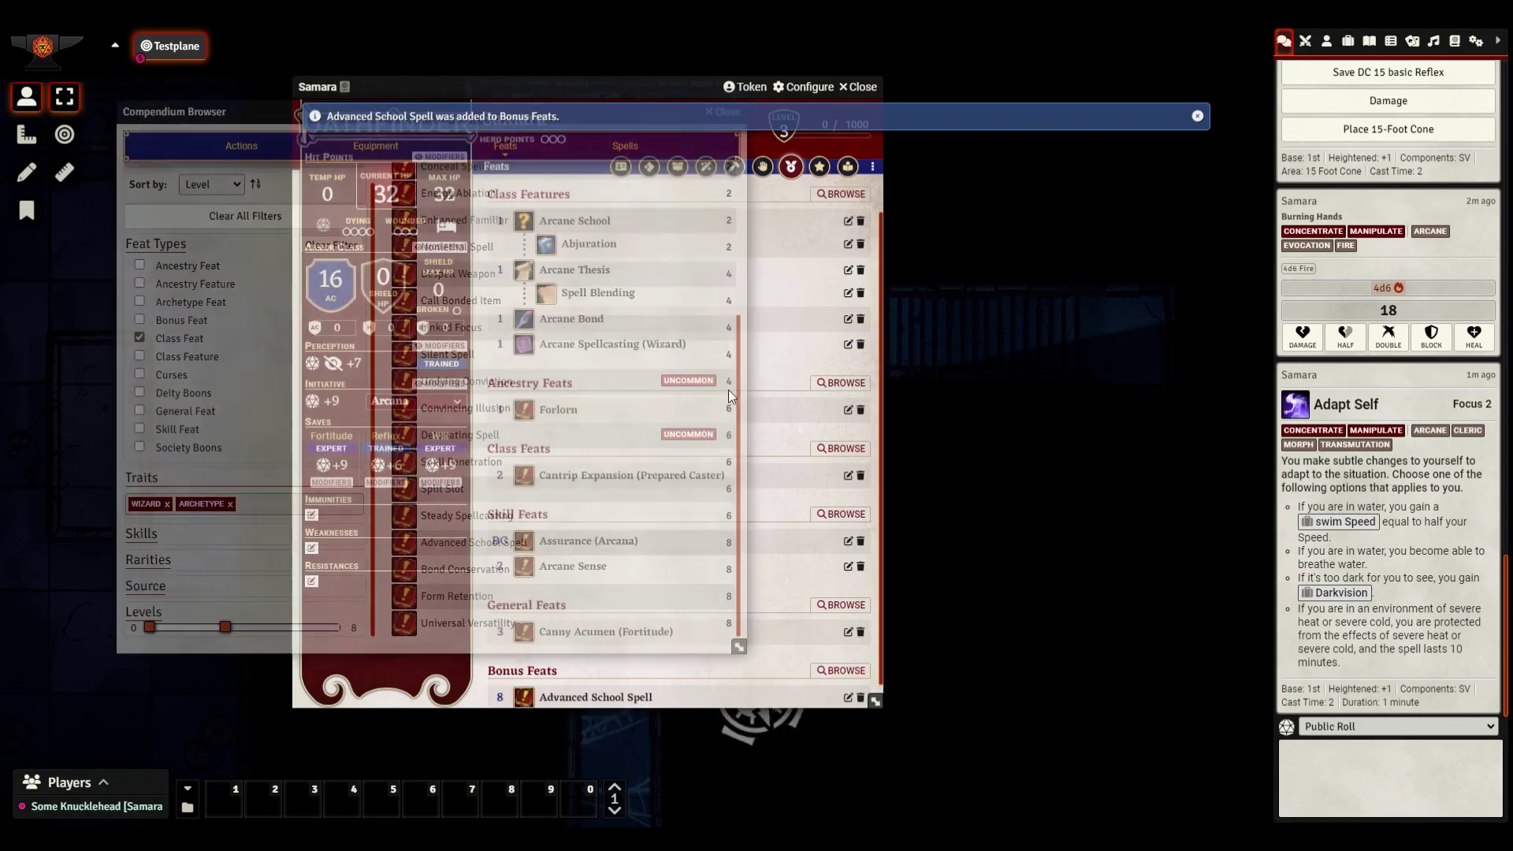
click(725, 113)
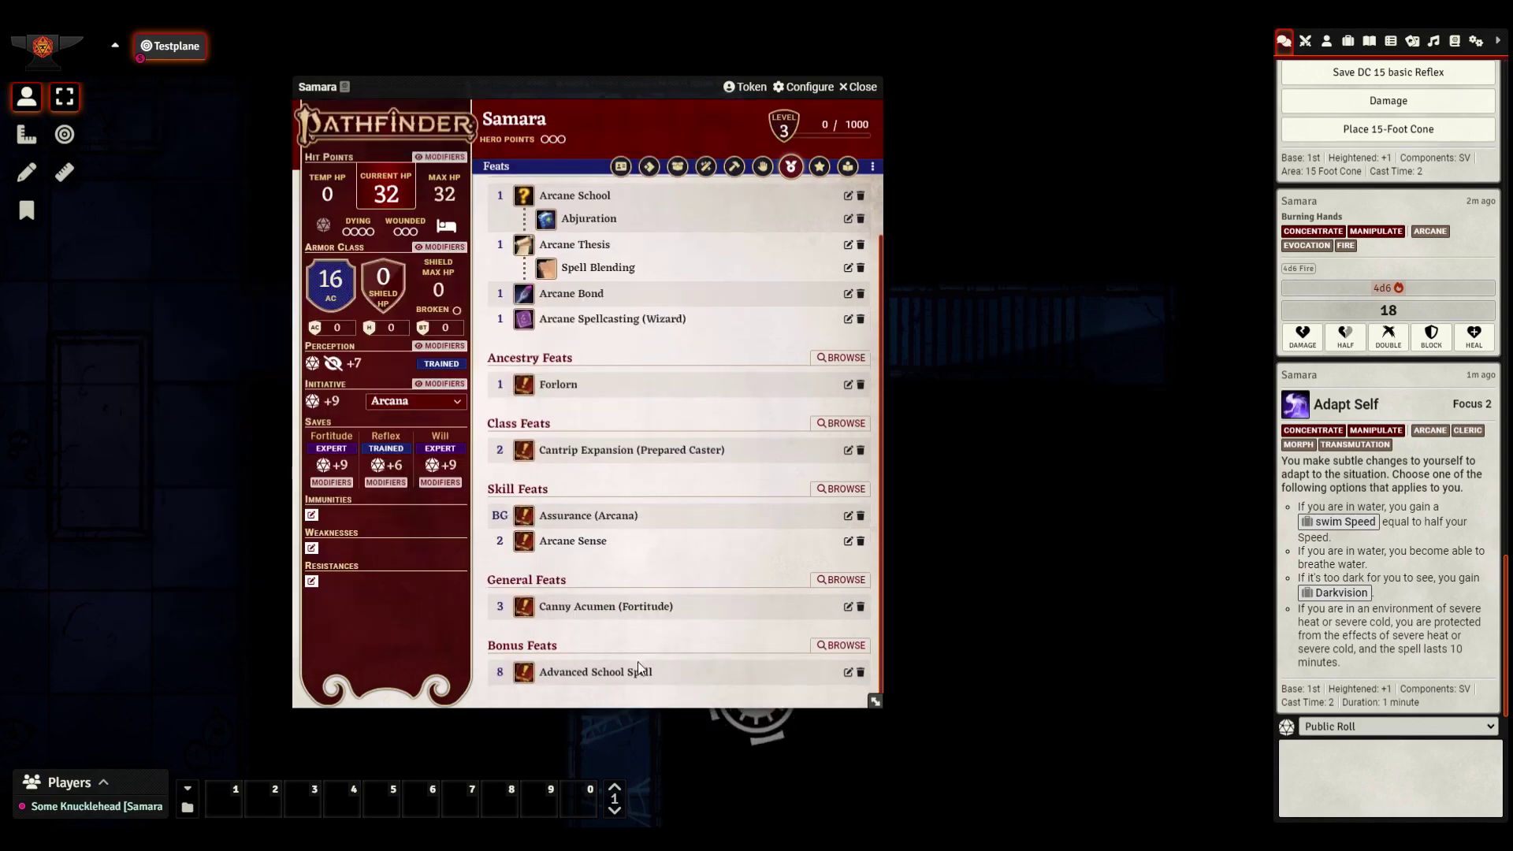
click(638, 660)
scroll(638, 655, down, 3)
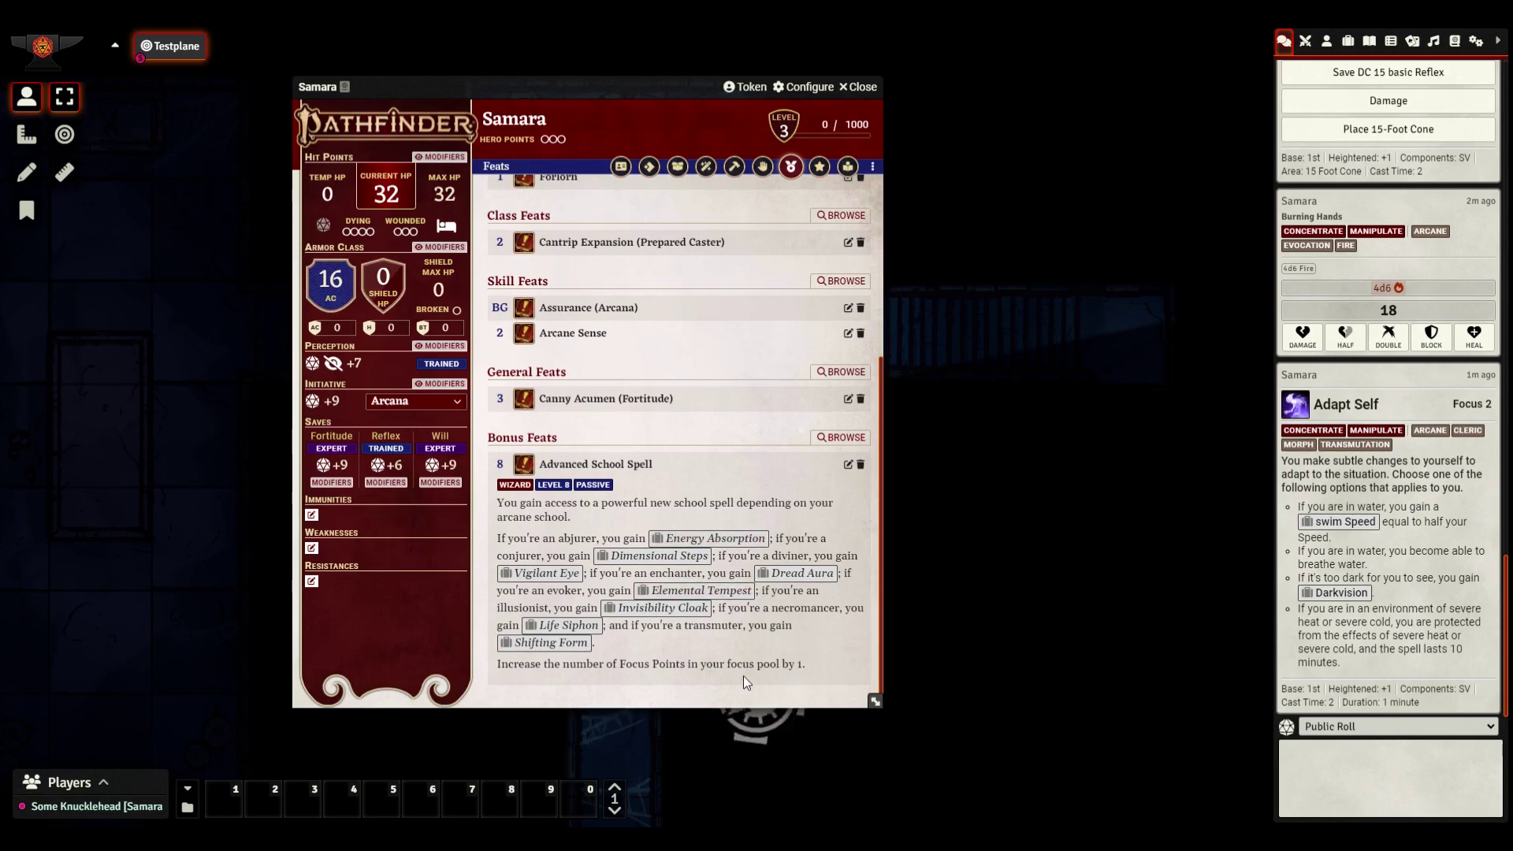
Fill both points of the arcane focus pool in the spellcasting section
click(705, 166)
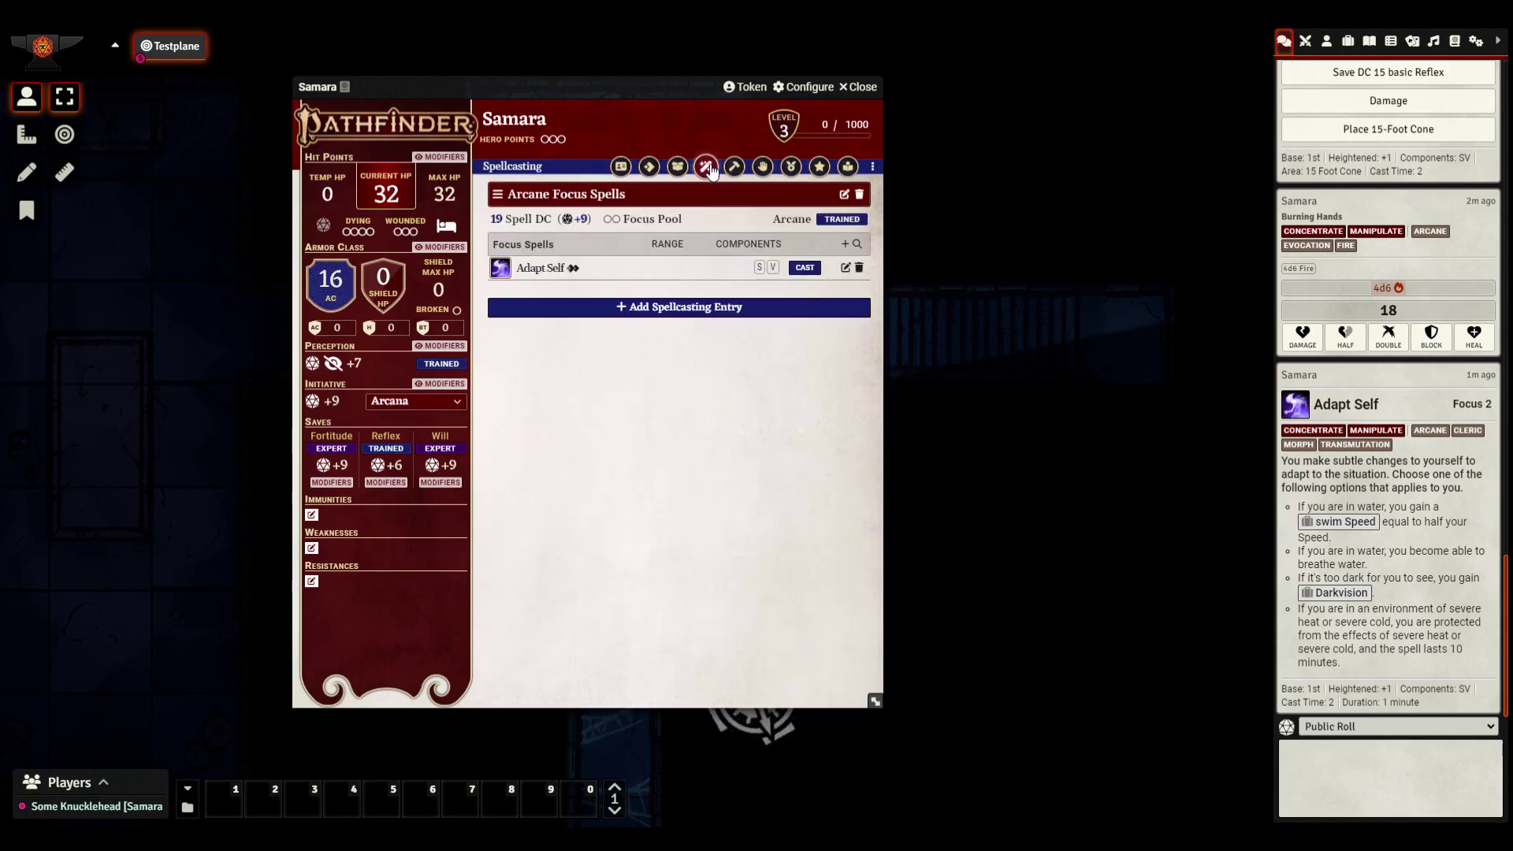
click(613, 223)
click(619, 222)
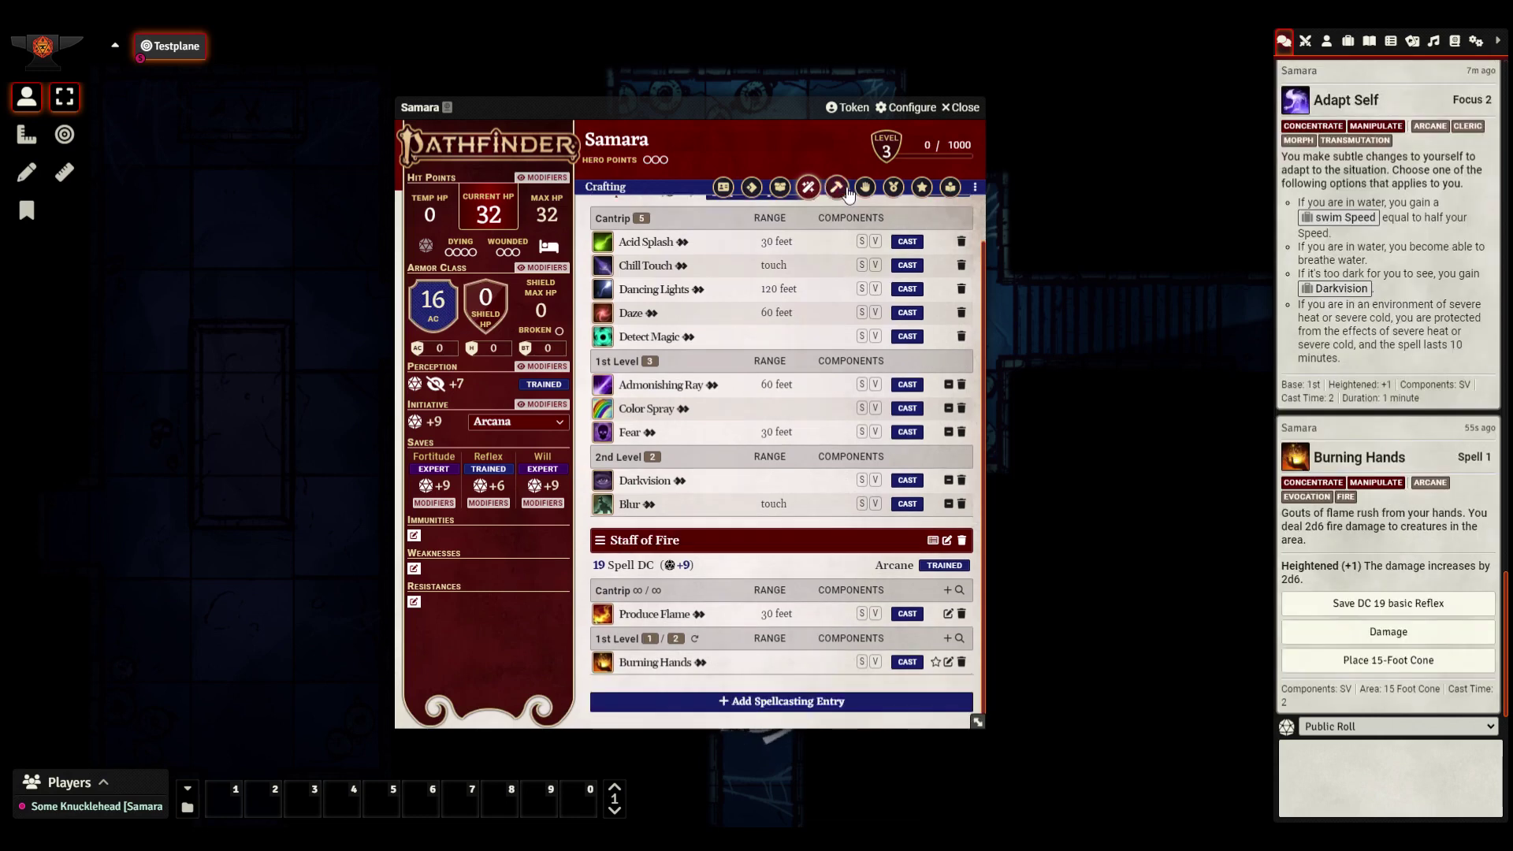
Show the sheet's Crafting section, with free crafting off and no known formulas
click(846, 192)
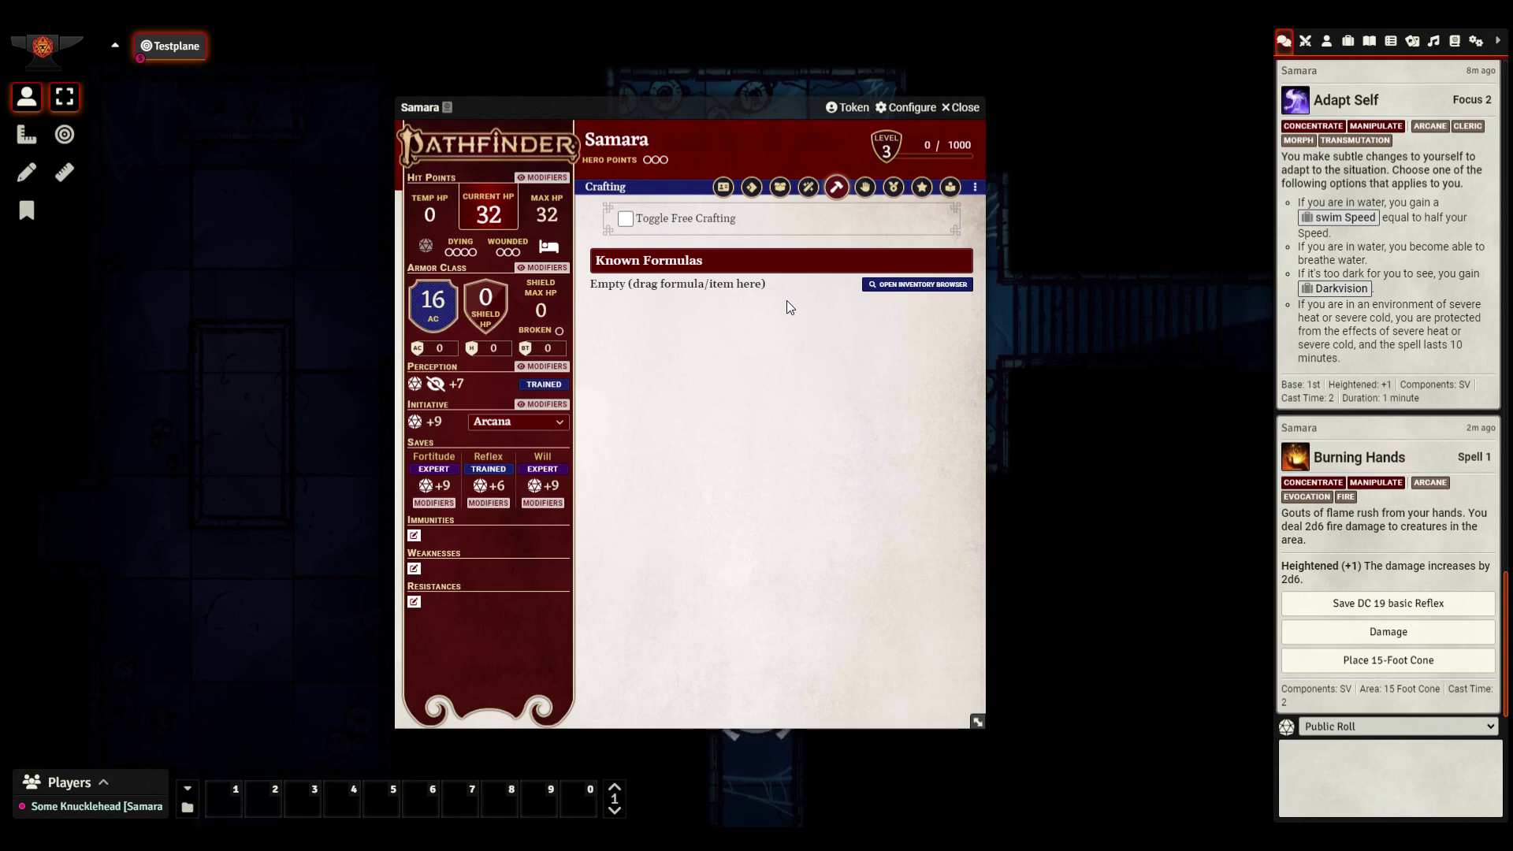
Add the Elixir of Life (Minor) formula from the inventory browser and start crafting 4 of them
drag(781, 125, 802, 135)
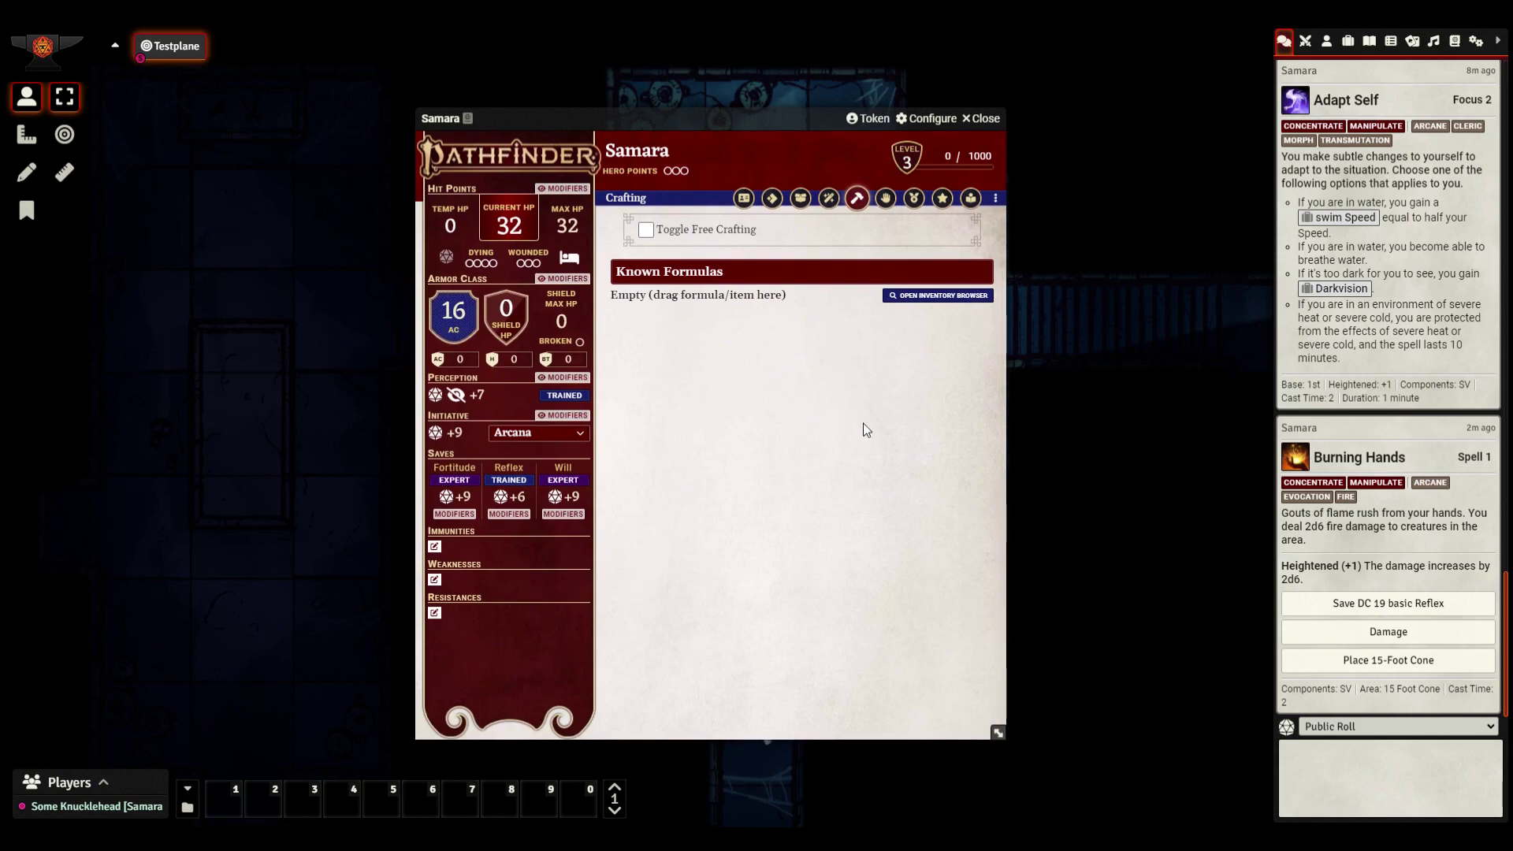
click(912, 297)
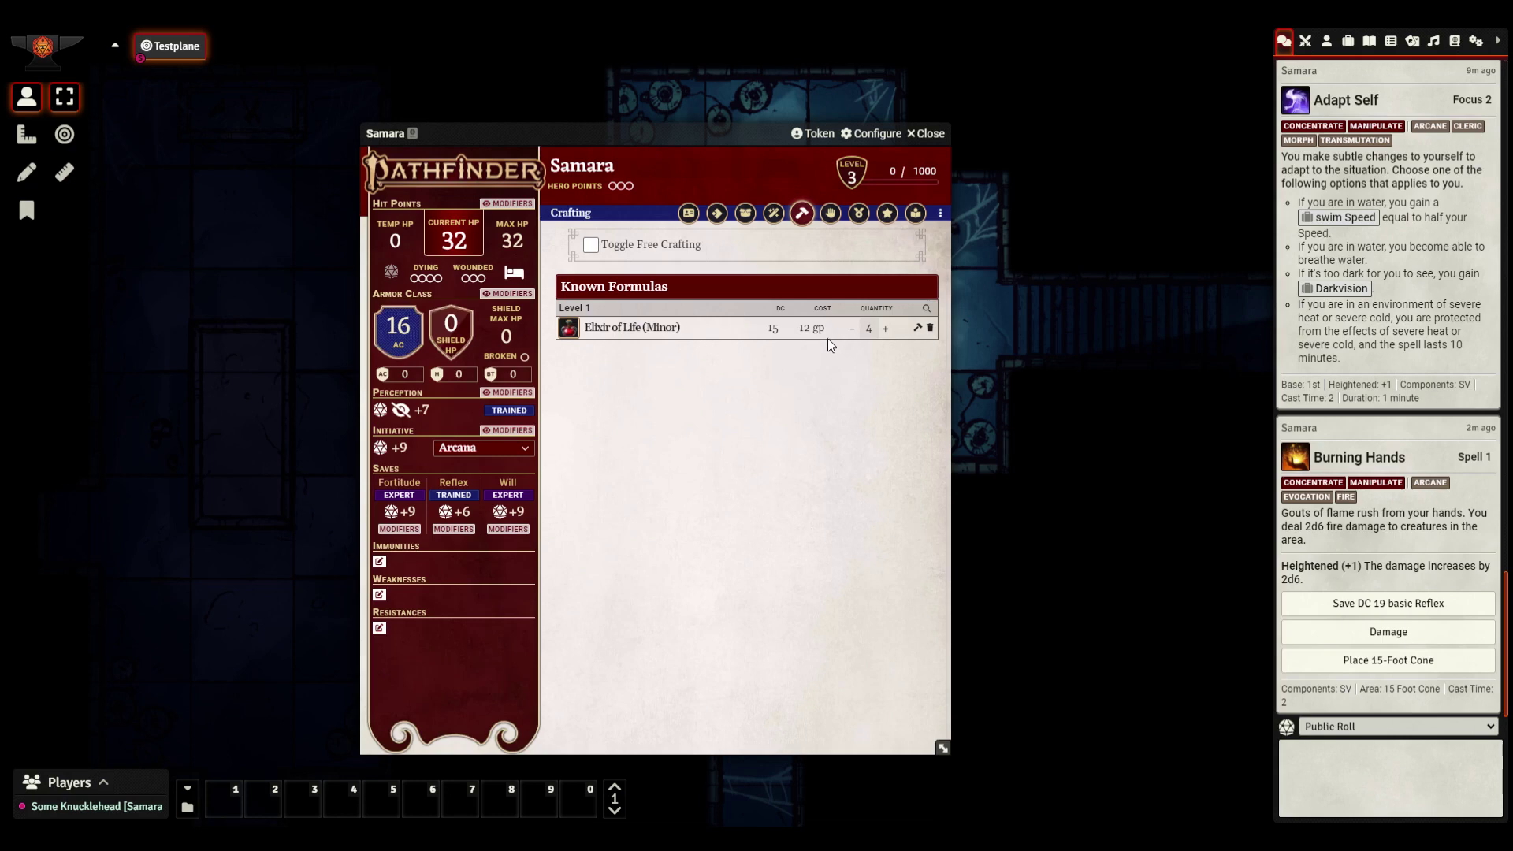
click(920, 329)
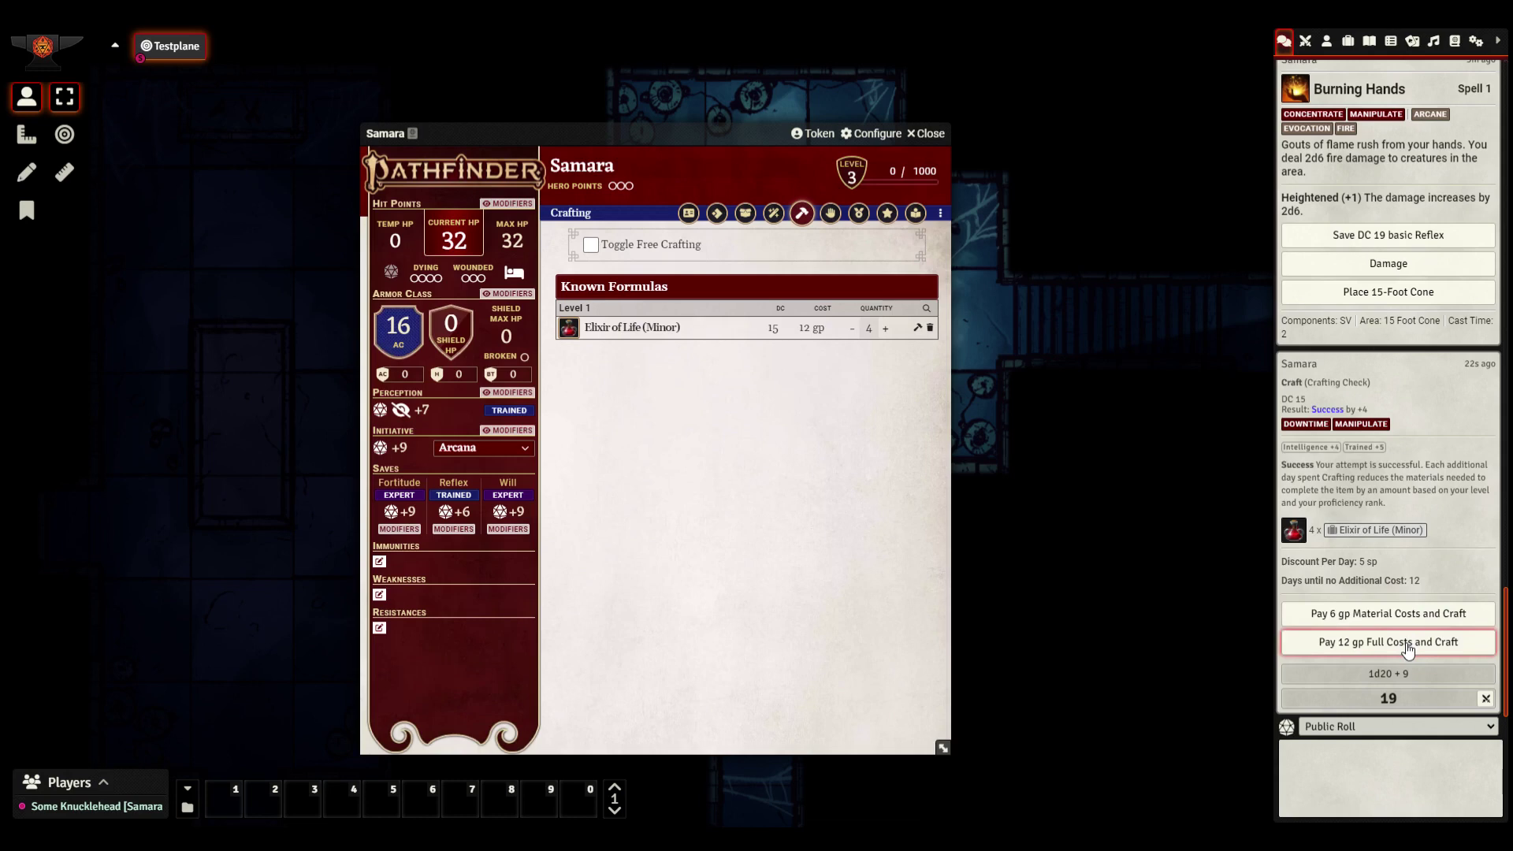
Try paying the full 12 gp crafting cost, which fails with an "Insufficient coins" warning
click(1408, 647)
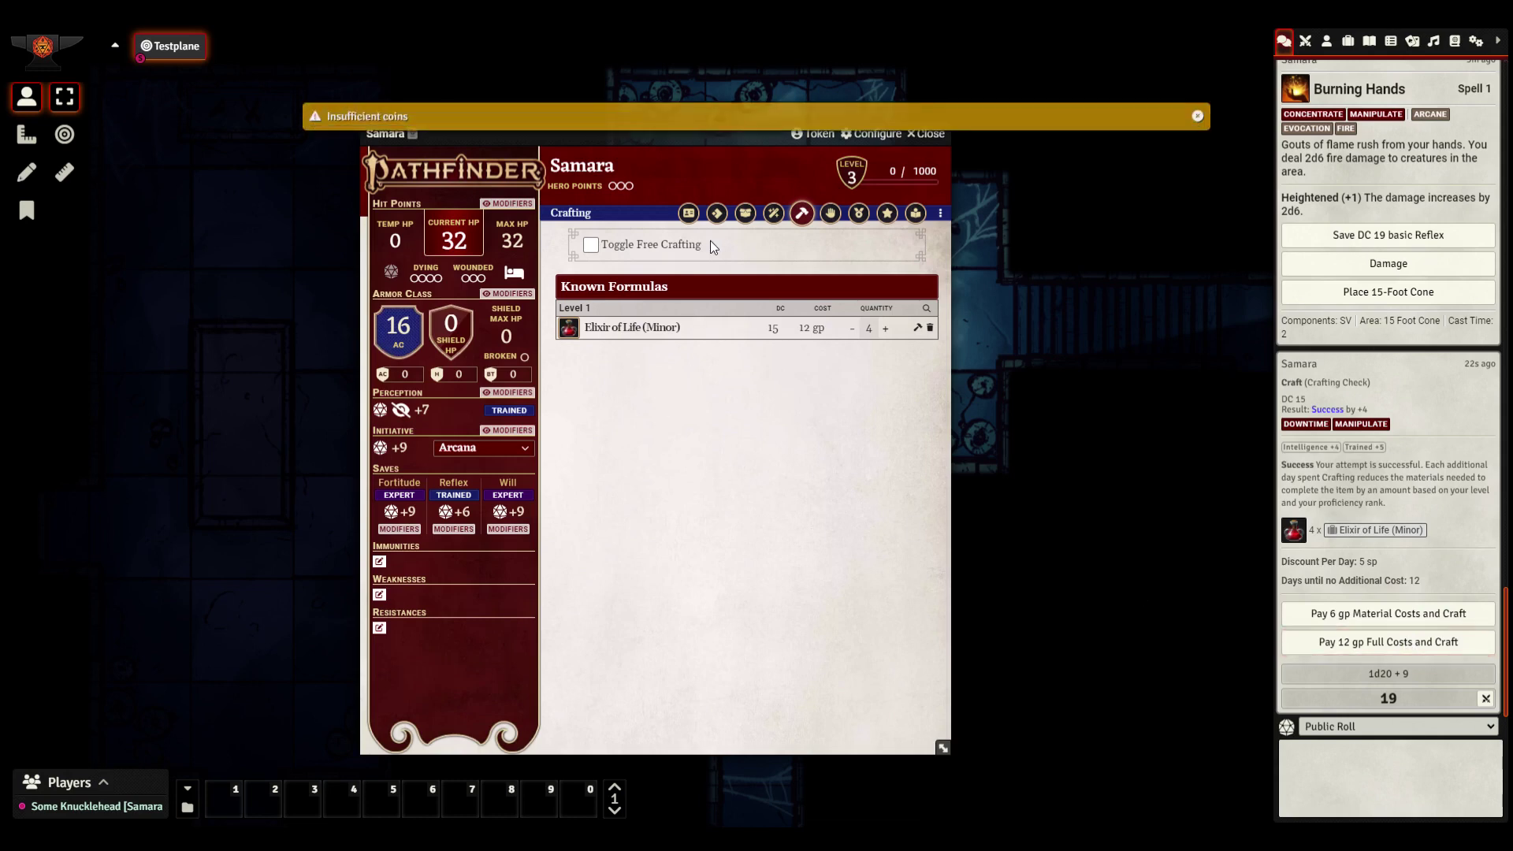
Raise the character's gold pieces in the inventory so the crafting cost can be covered
click(749, 215)
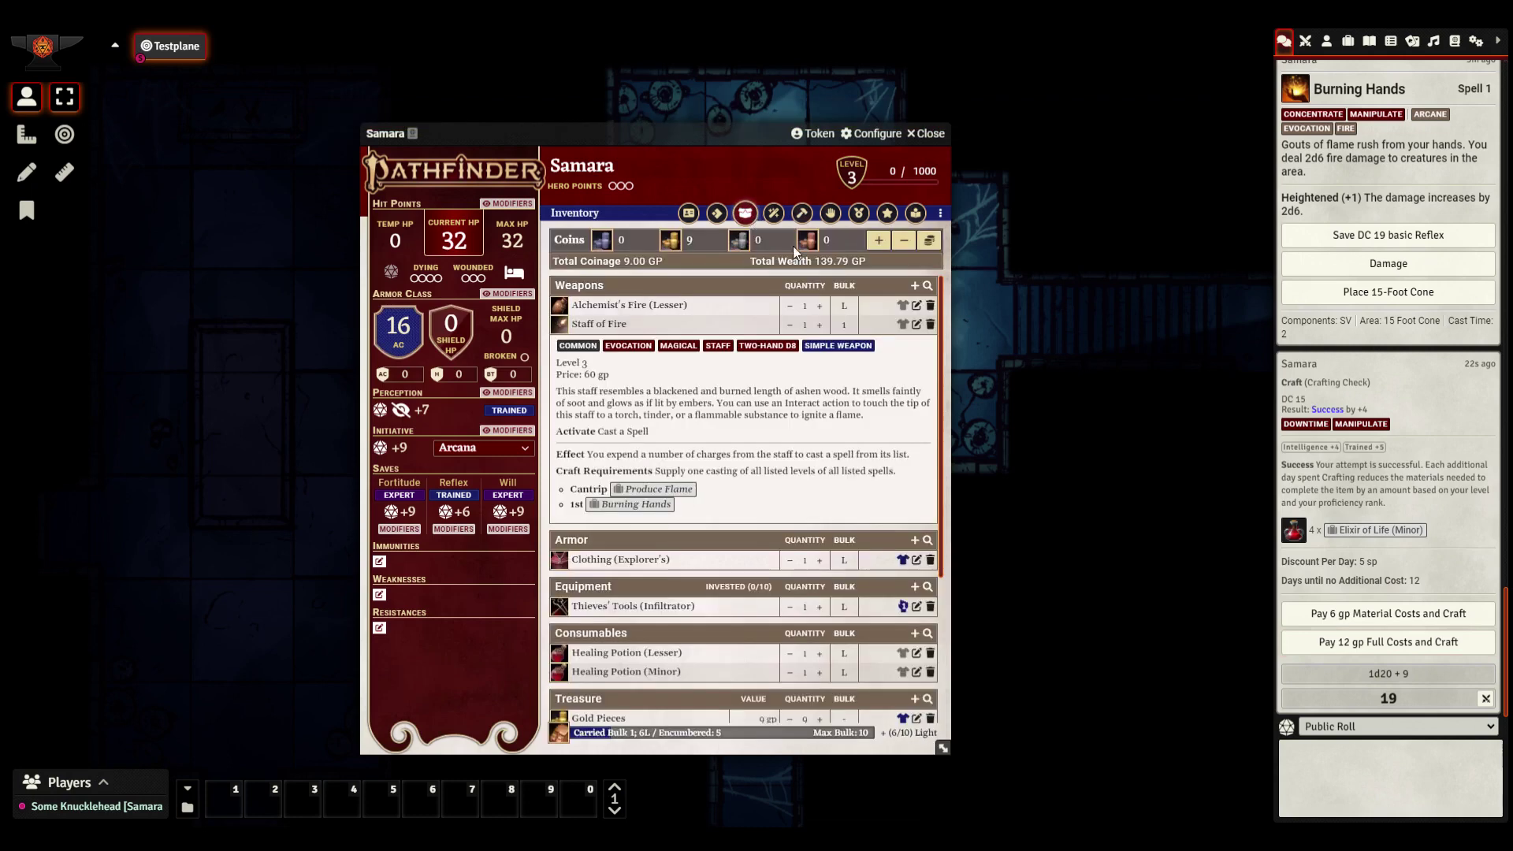
click(614, 325)
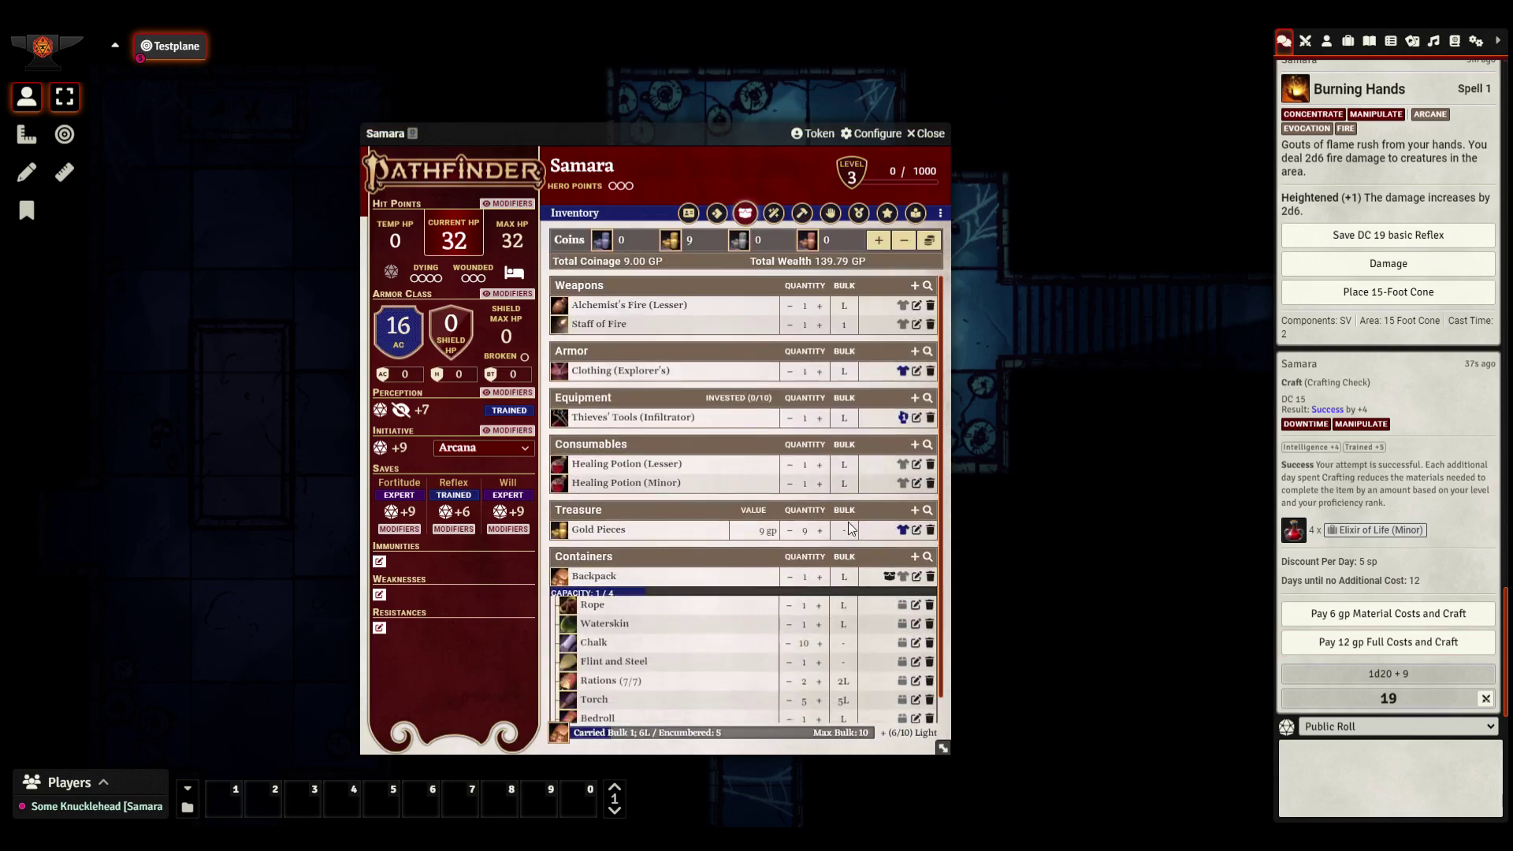
click(819, 530)
click(820, 530)
click(821, 531)
click(822, 531)
click(822, 531)
Pay the 12 gp crafting cost for four Elixirs of Life (Minor) and check the remaining gold
click(802, 213)
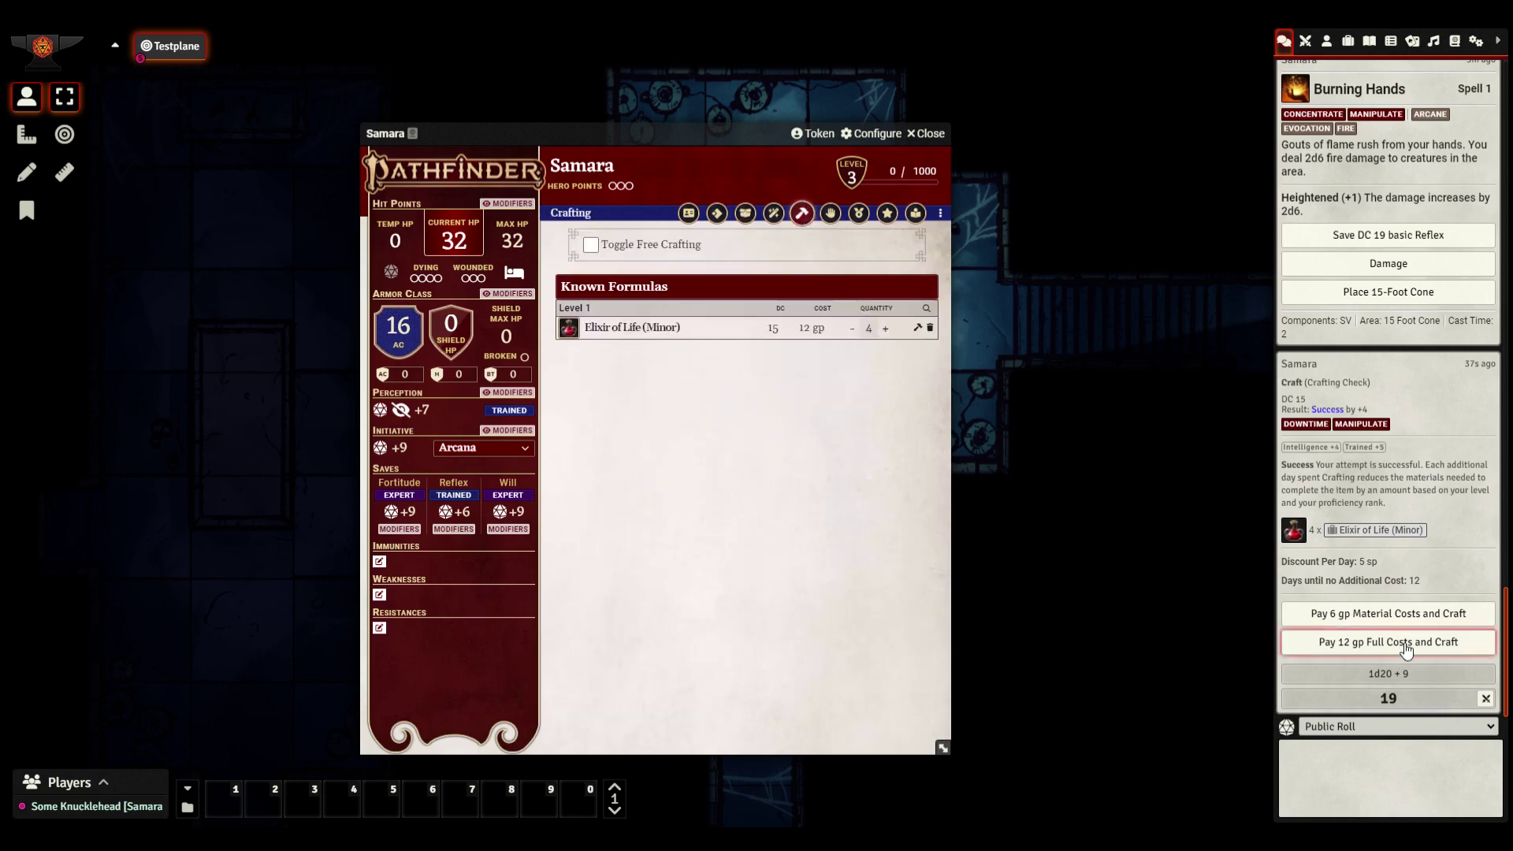
click(1406, 644)
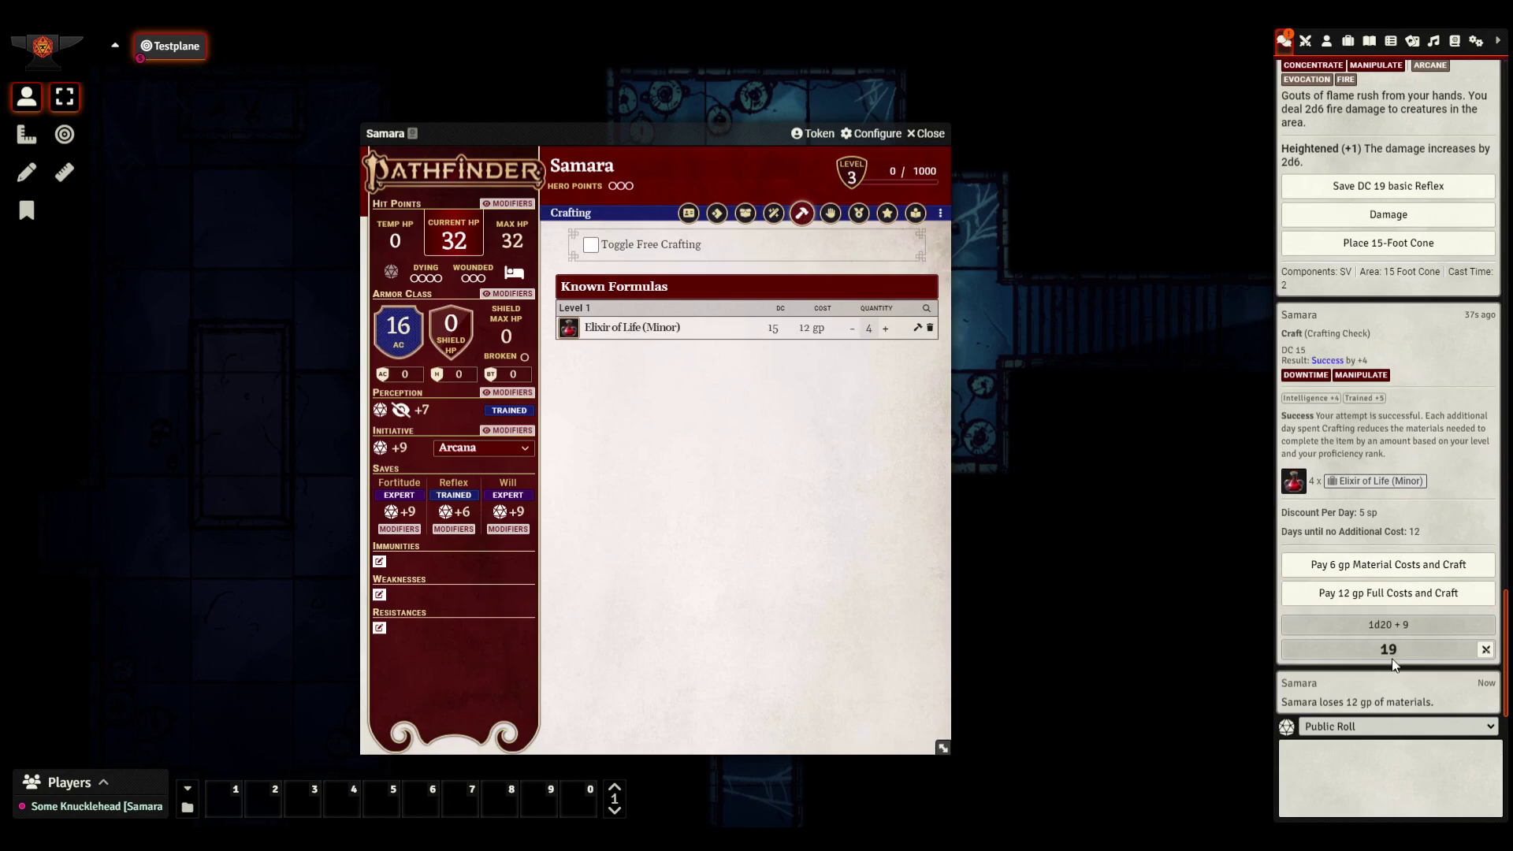
click(747, 216)
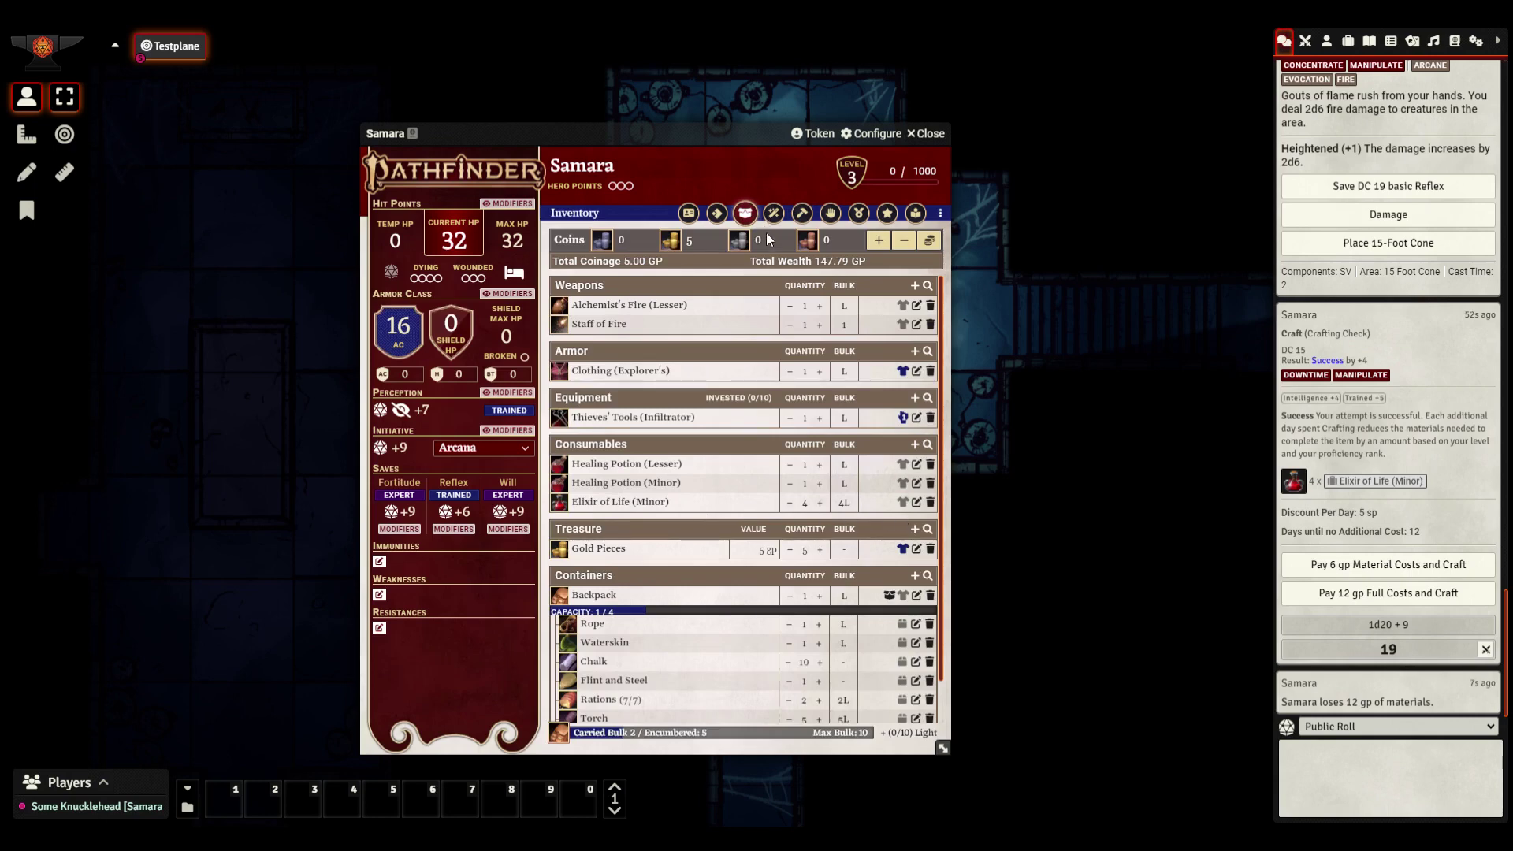
click(802, 214)
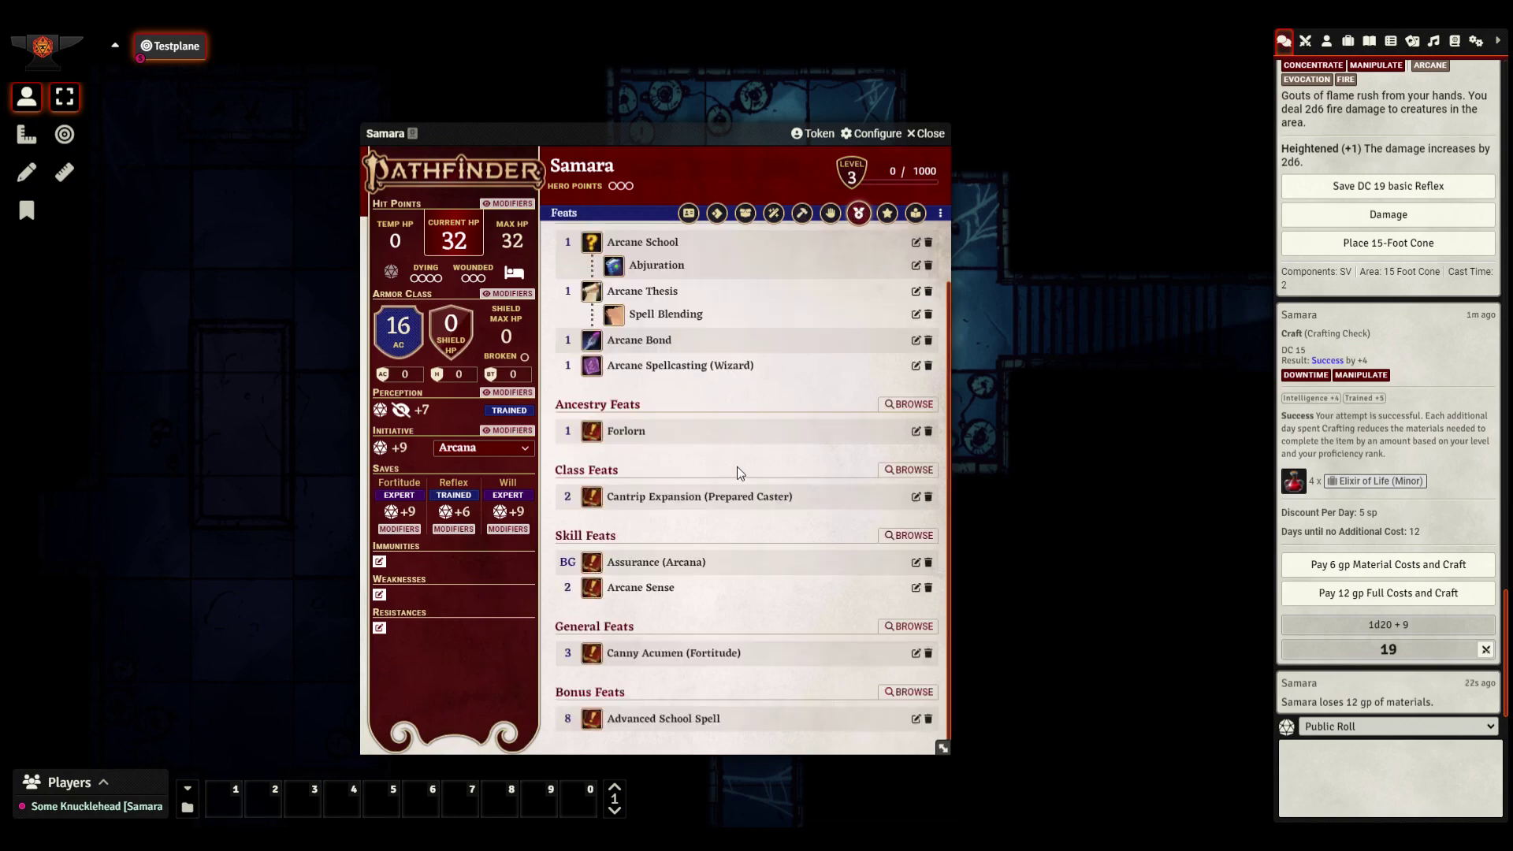
Add Talisman Dabbler Dedication as a bonus archetype feat, creating two Talisman Dabbler formula slots
click(906, 691)
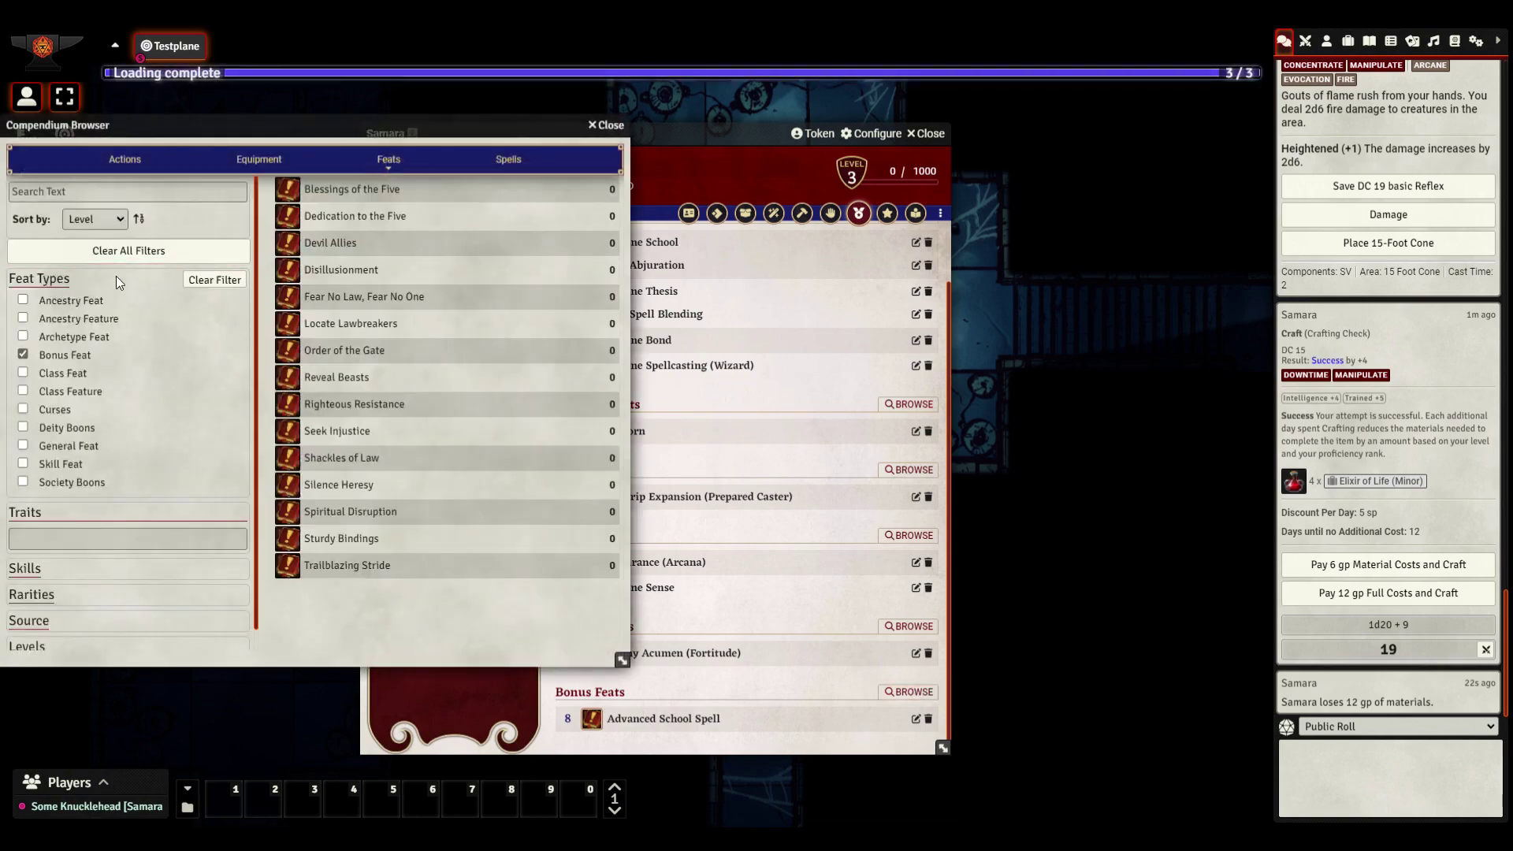
click(23, 336)
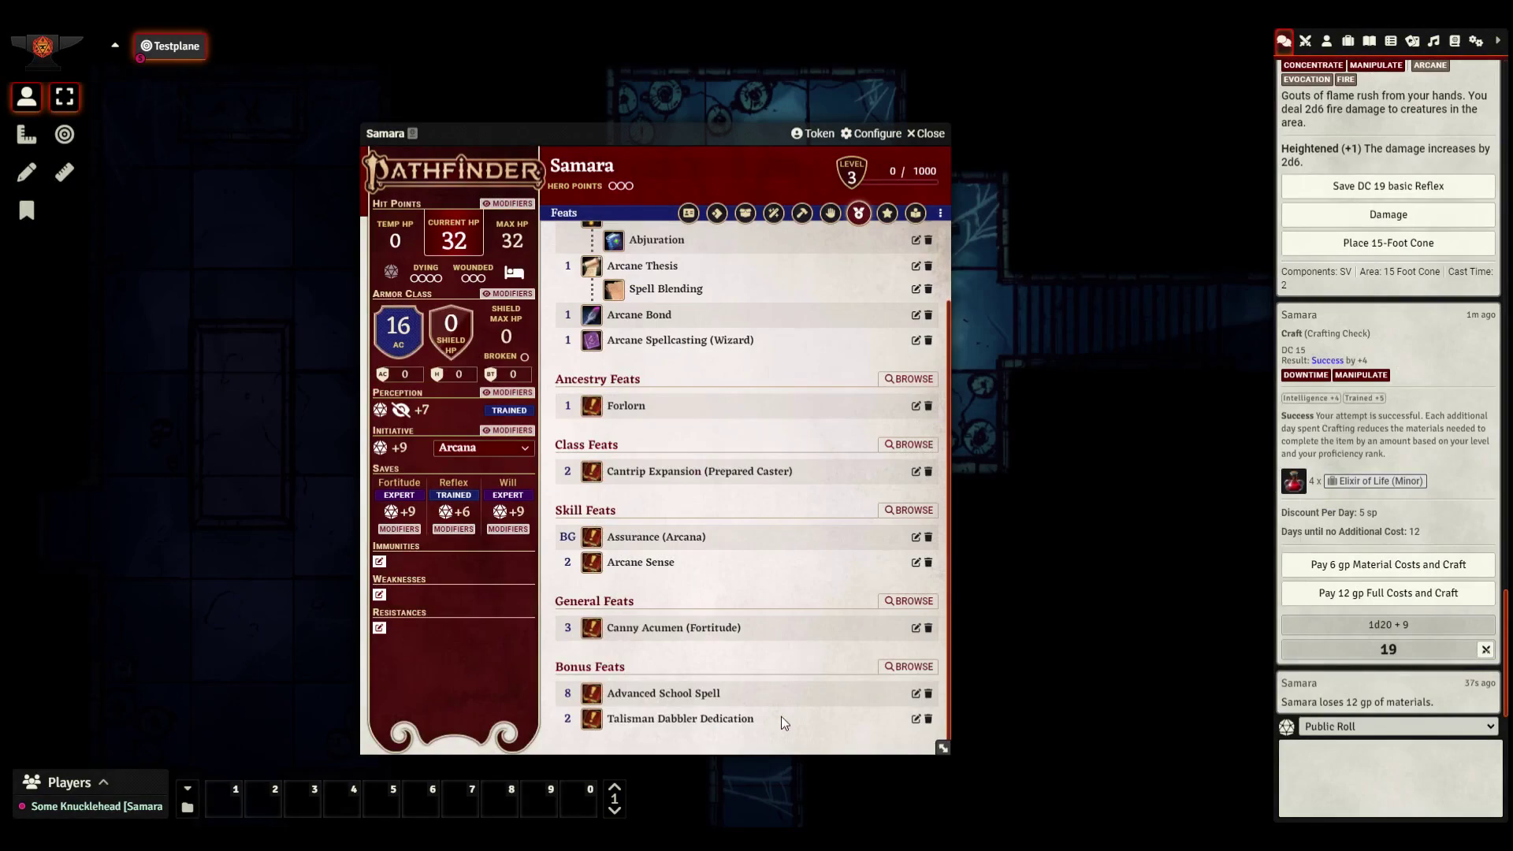
click(802, 213)
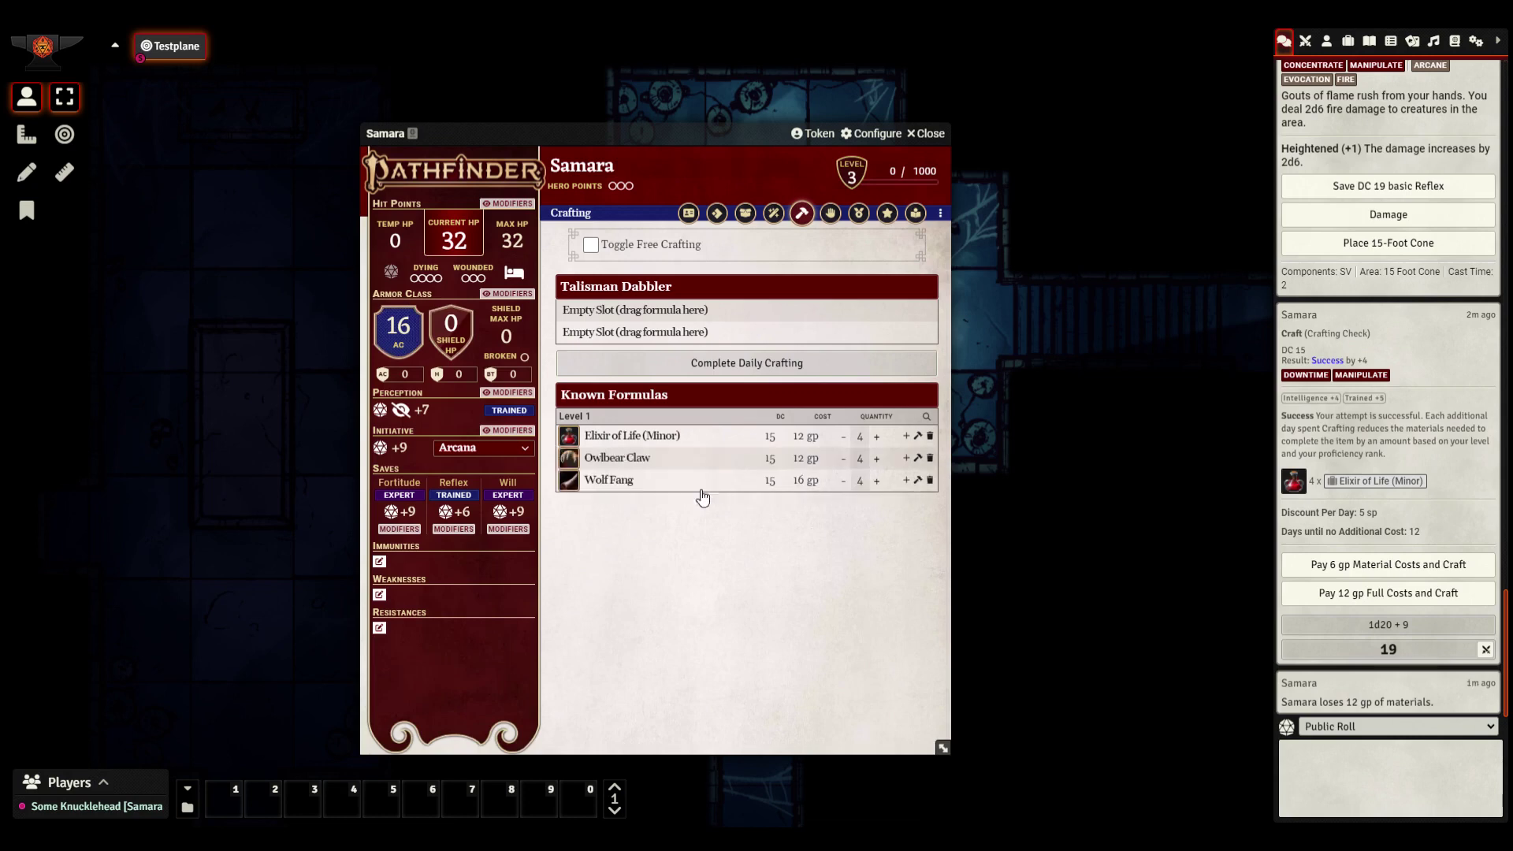
Fill the Talisman Dabbler slots with Owlbear Claw and Wolf Fang and confirm both talismans in inventory
drag(617, 457, 670, 315)
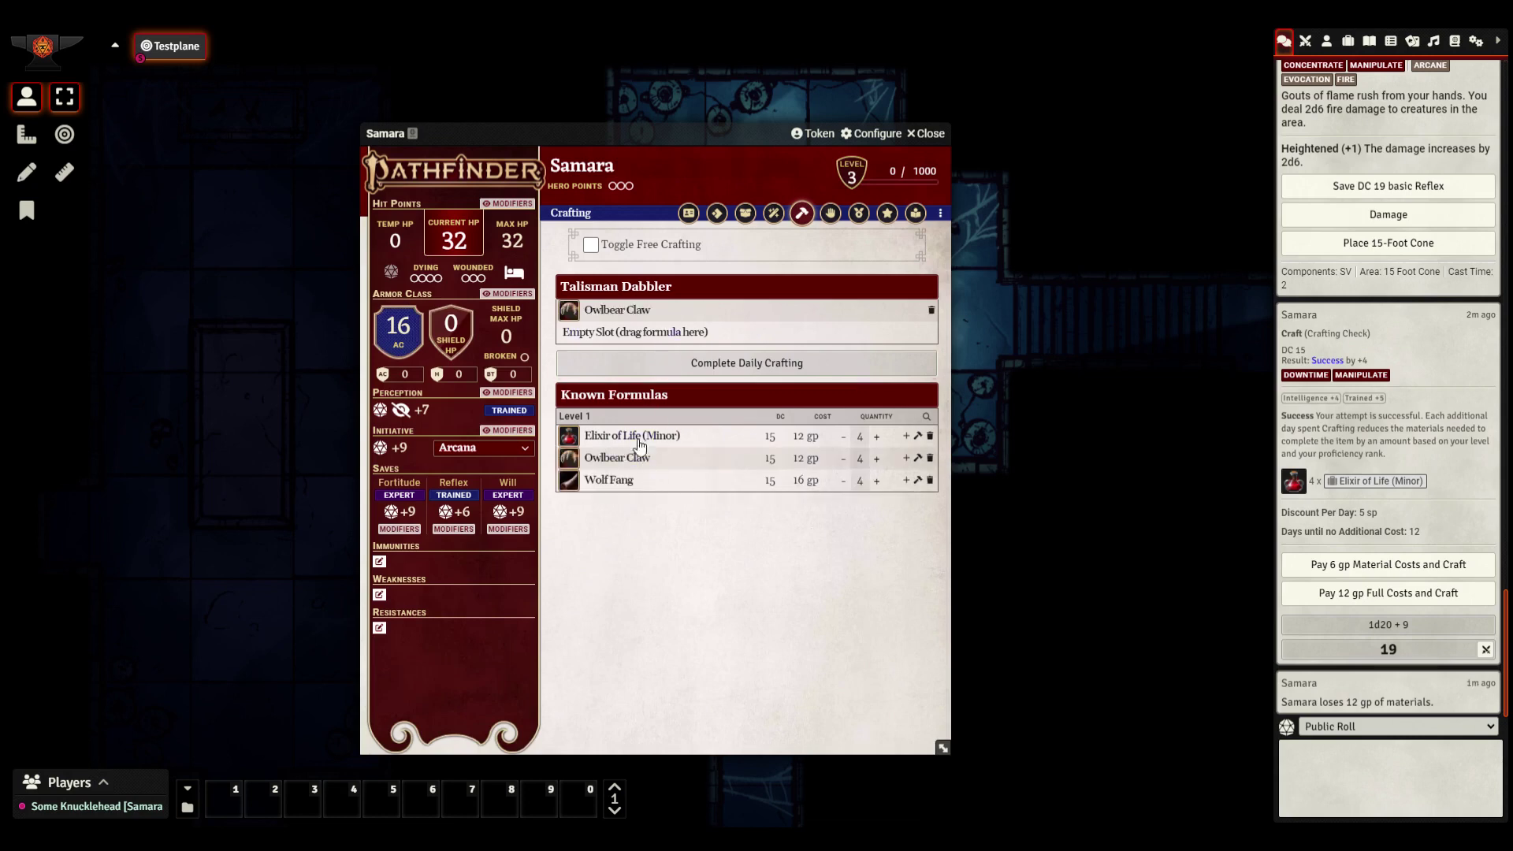
drag(622, 482, 644, 338)
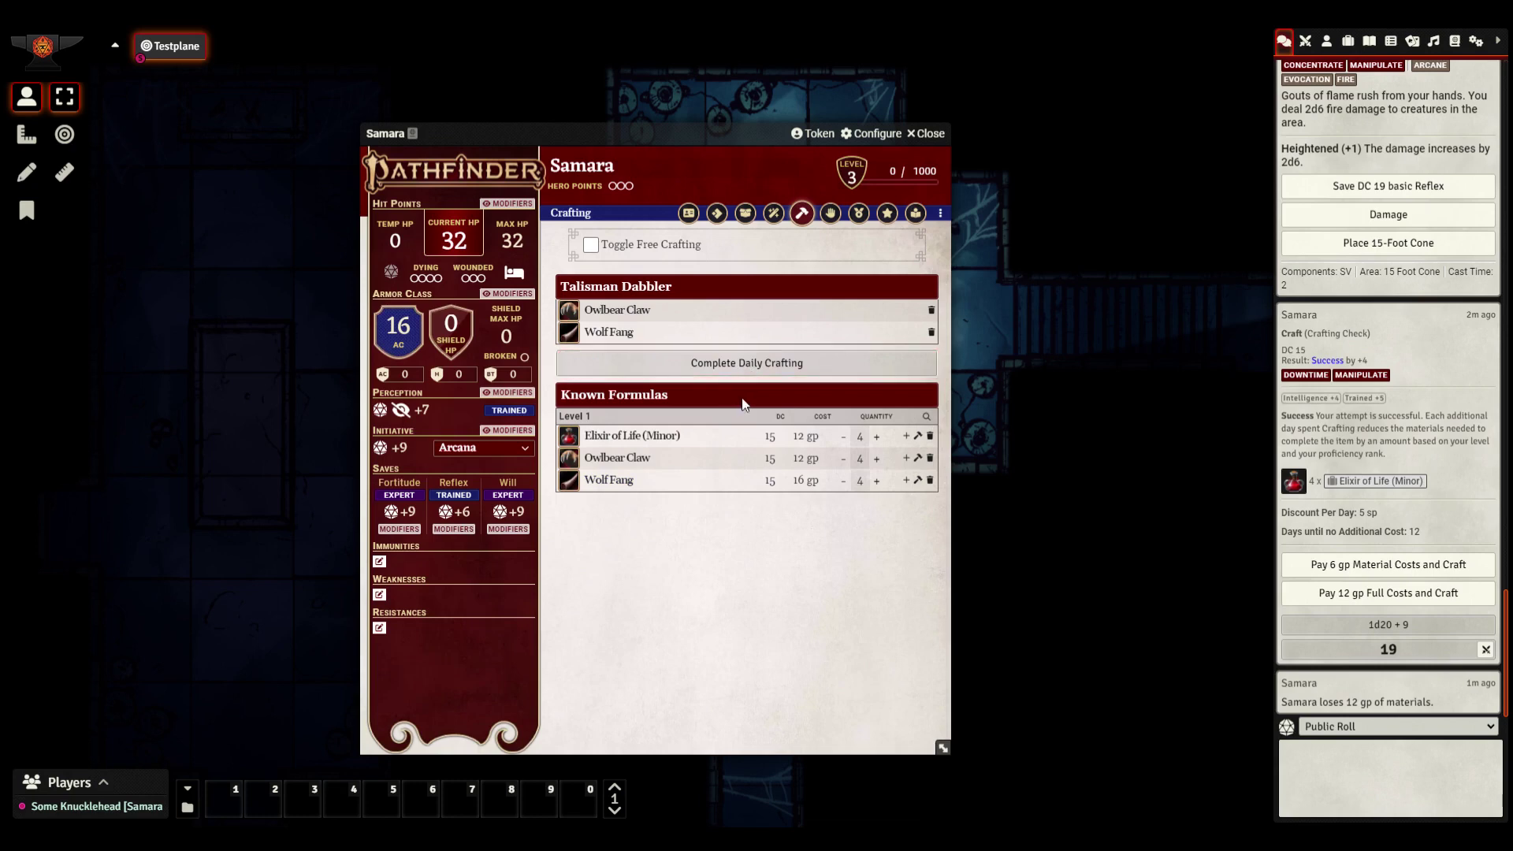
click(746, 214)
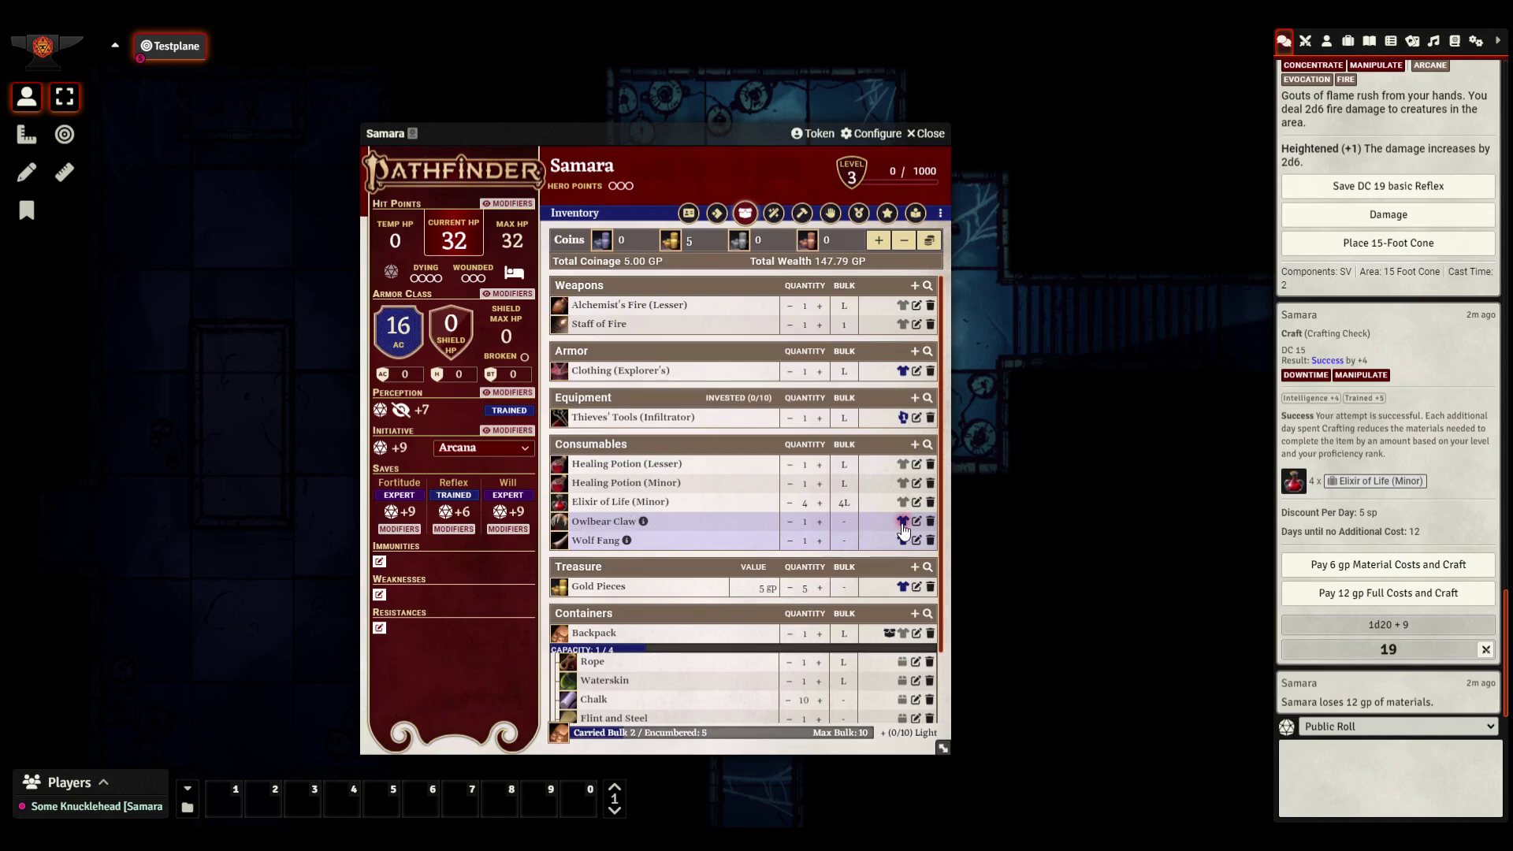
Rest for the night, removing the temporary Owlbear Claw and Wolf Fang talismans
mouse_move(644, 523)
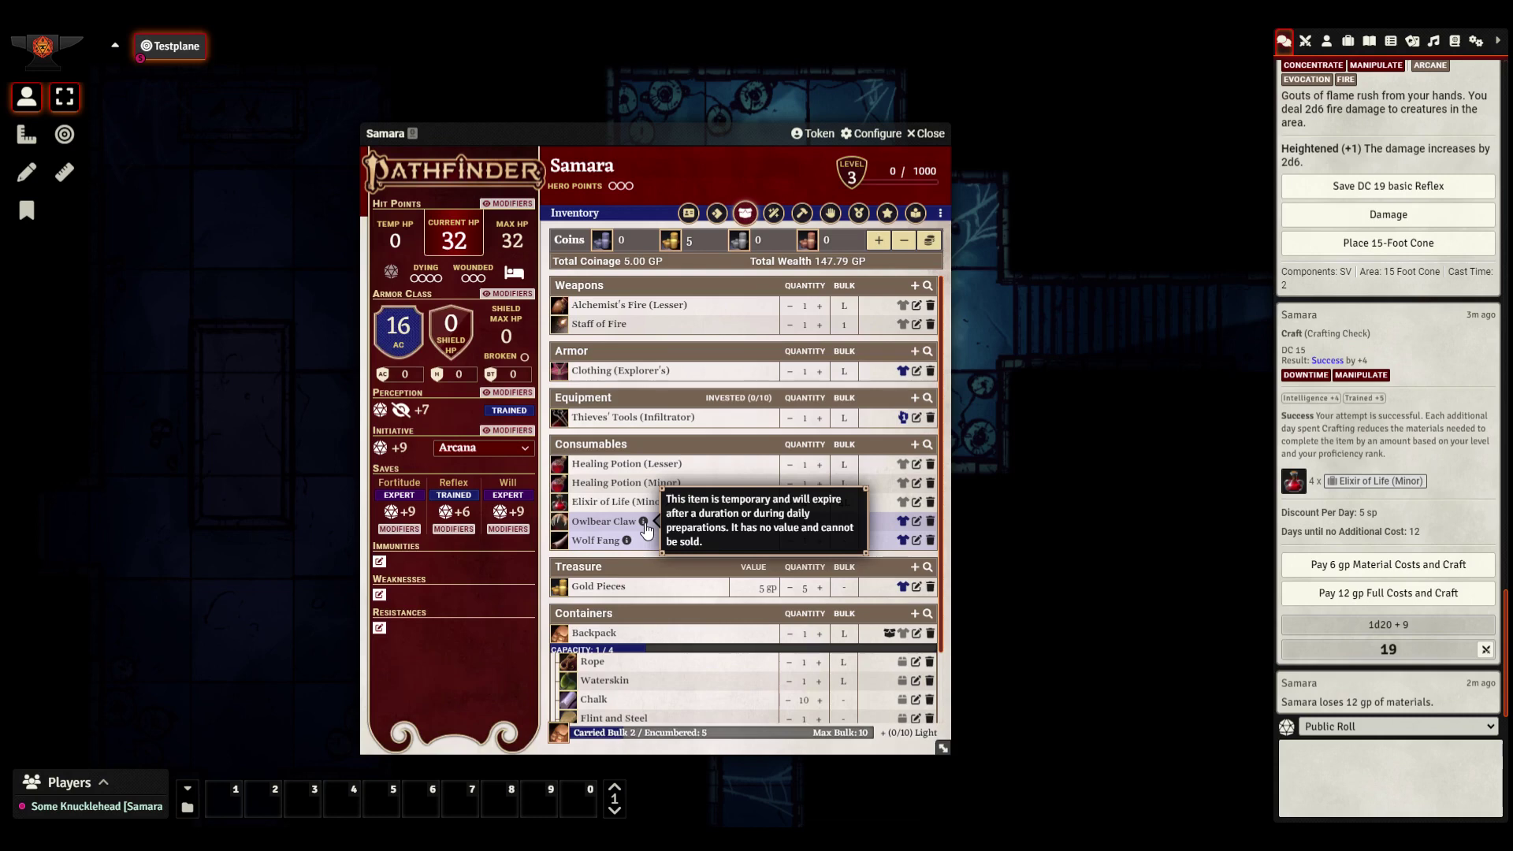
click(521, 274)
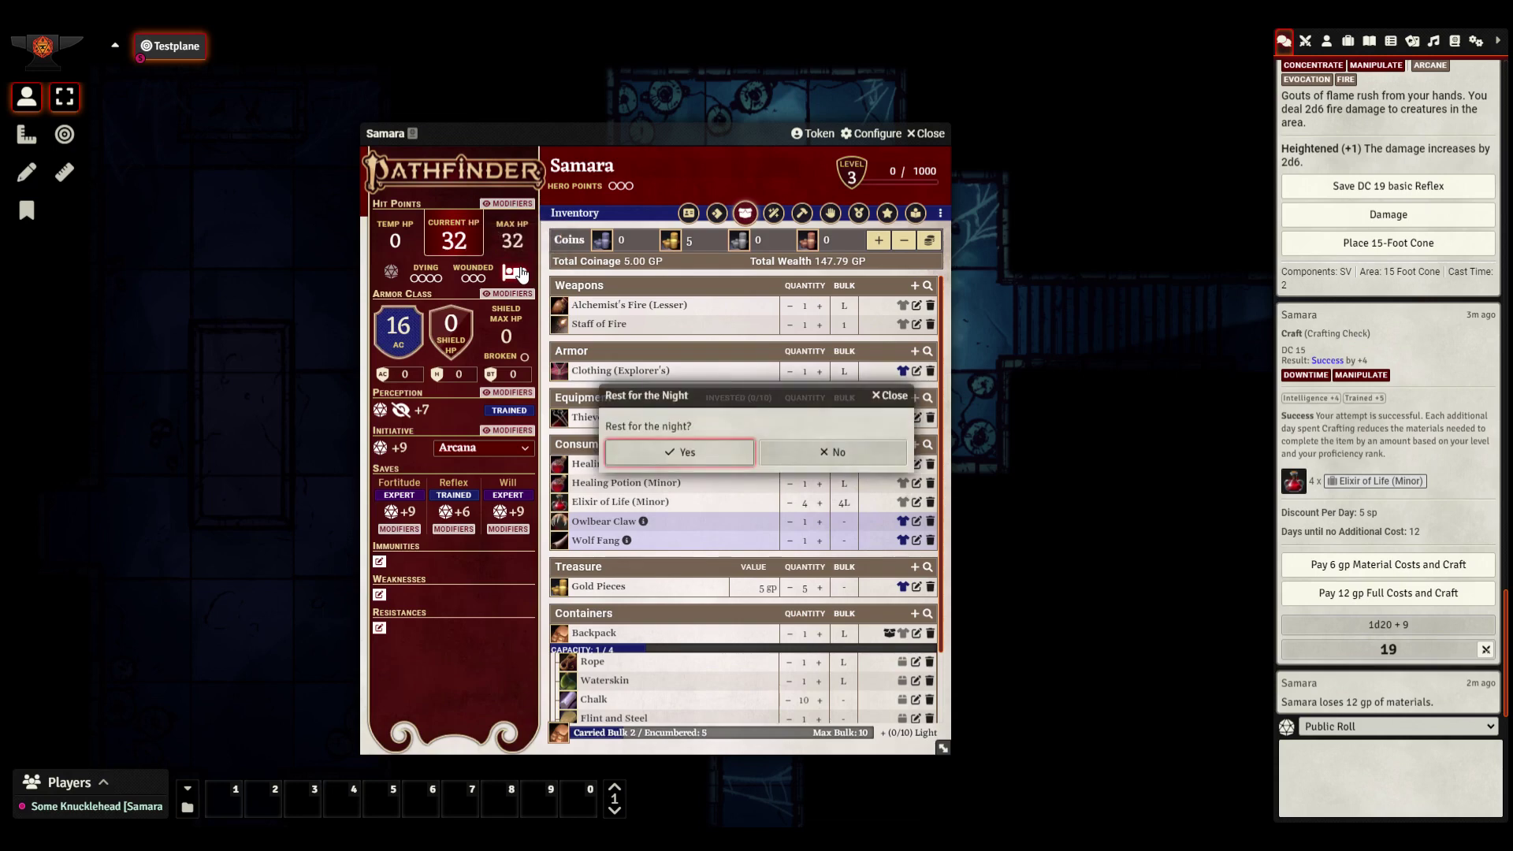
click(697, 453)
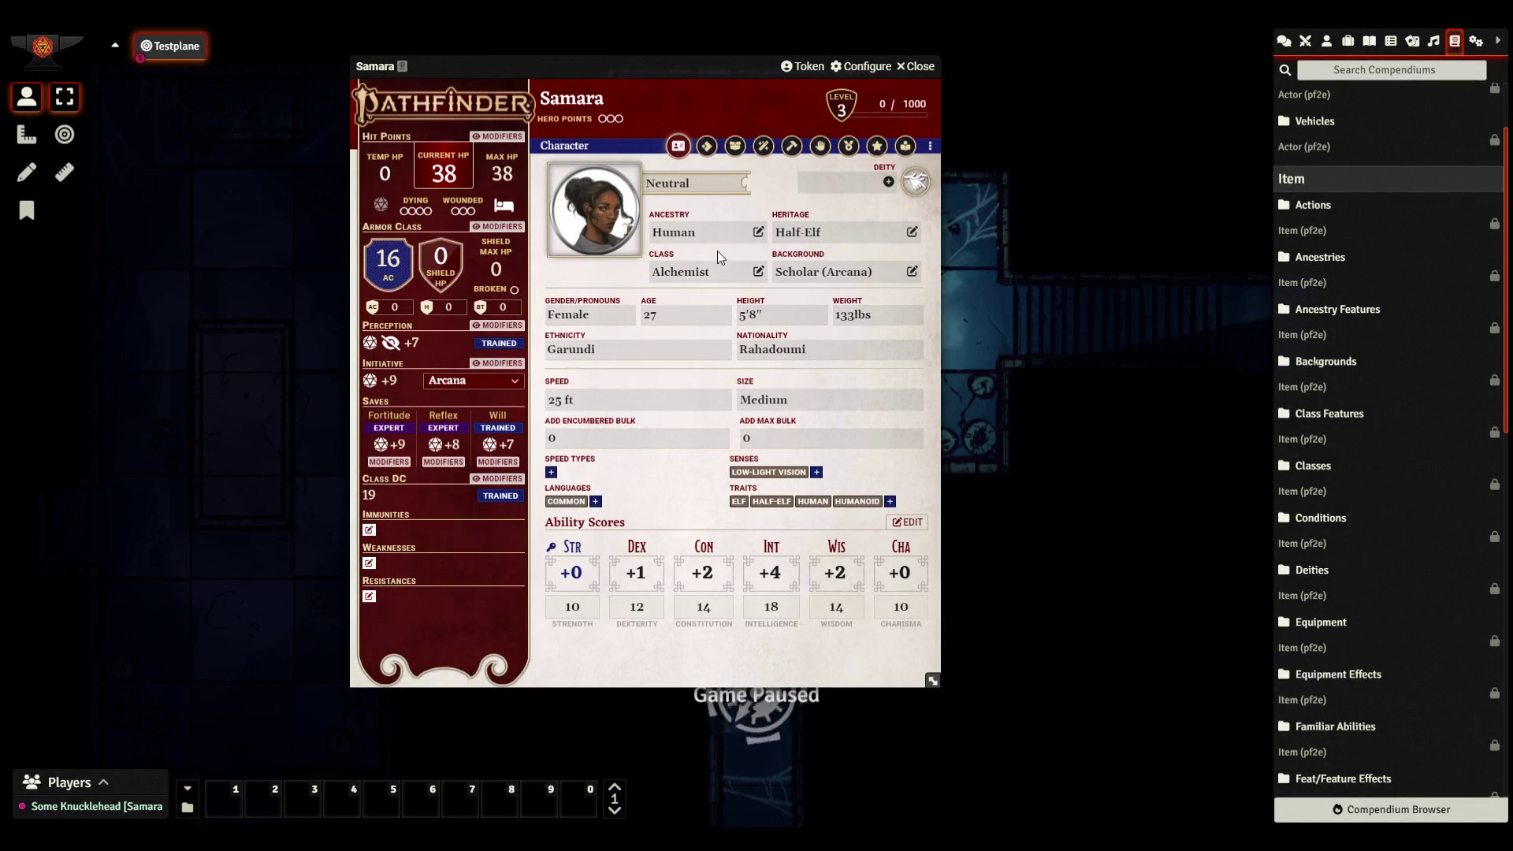
Show the Alchemist's Crafting page with Advanced Alchemy at 7 of 7 infused reagents
click(792, 147)
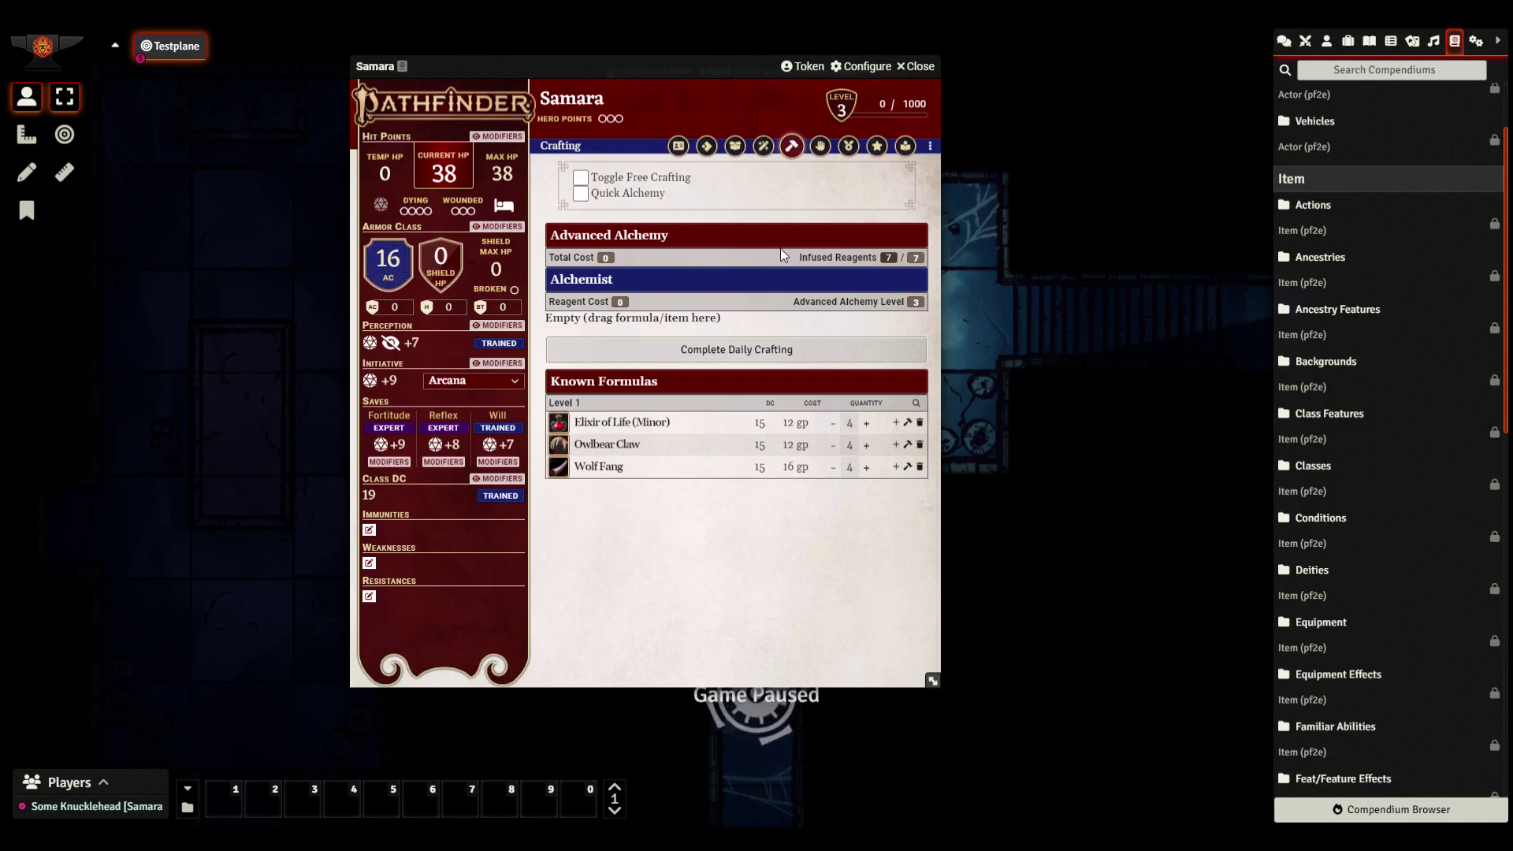
Queue six Elixirs of Life (Minor) for advanced alchemy, then Quick Alchemy one elixir, leaving 6 of 7 reagents
drag(630, 427, 631, 293)
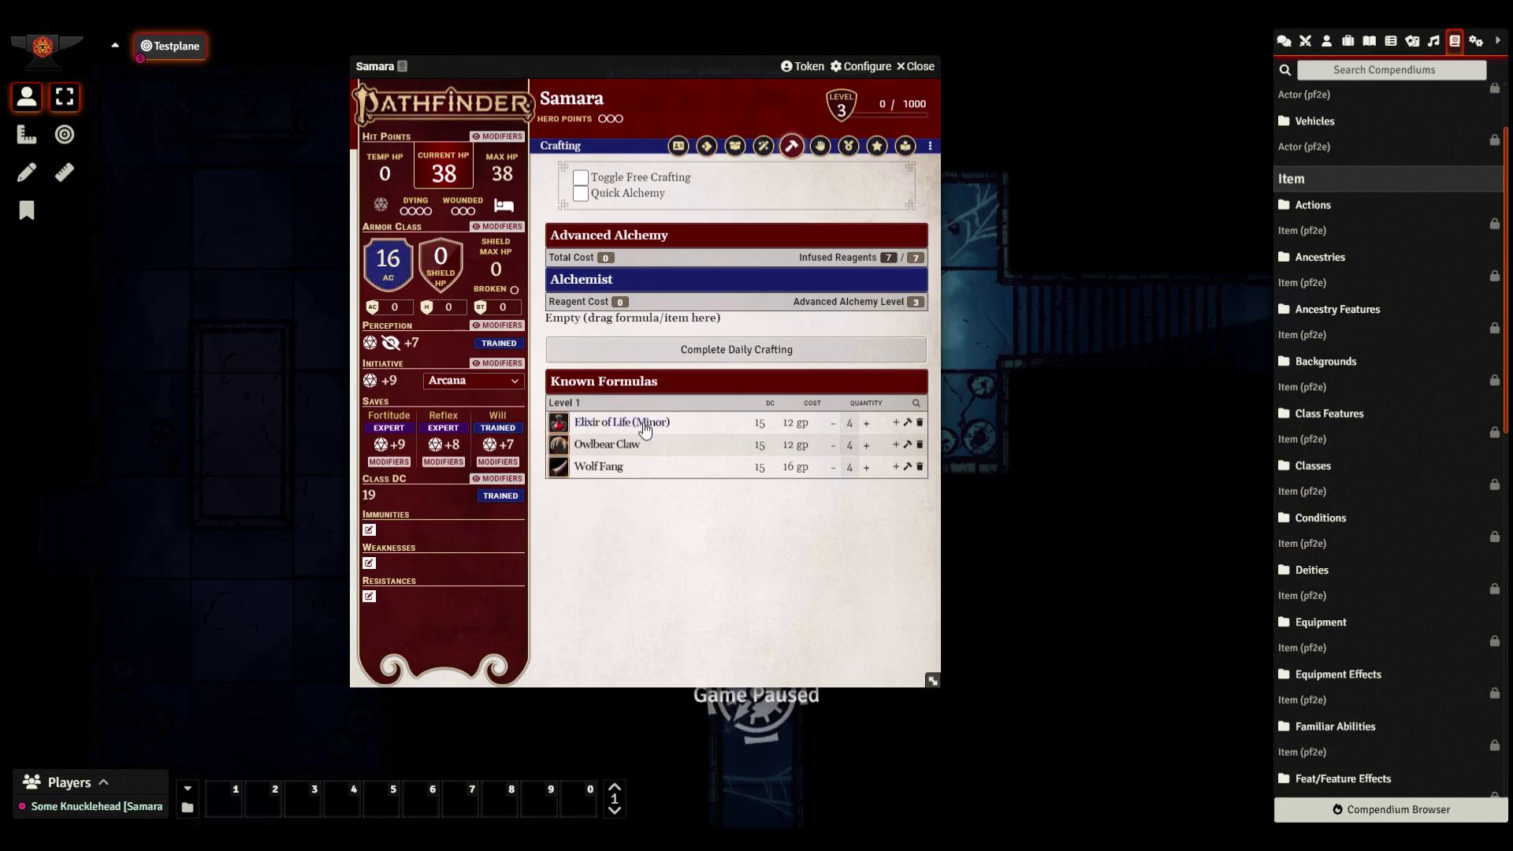
drag(644, 429, 666, 313)
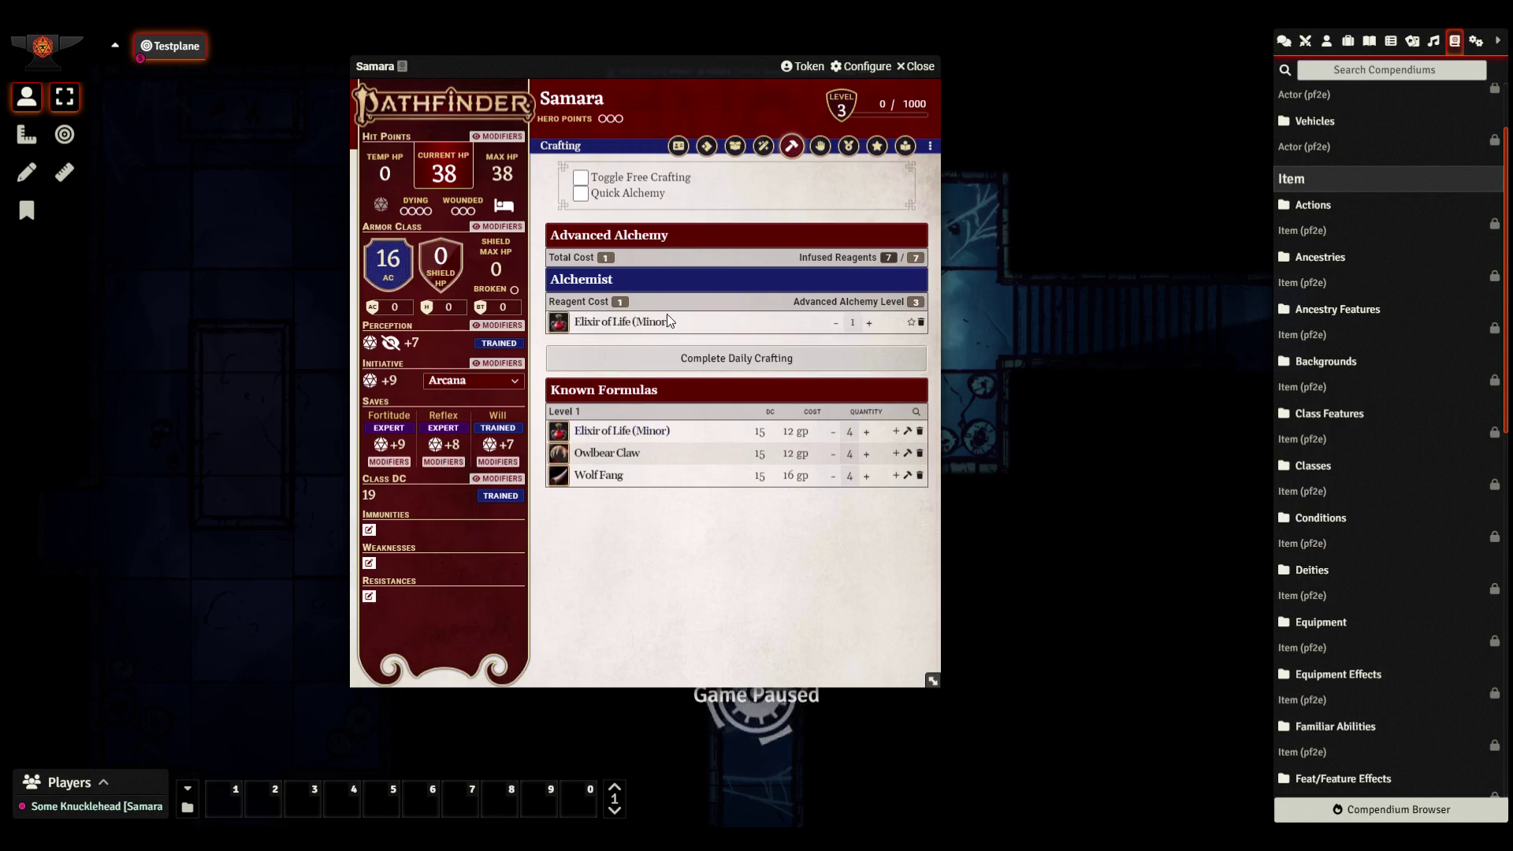
click(870, 323)
click(869, 323)
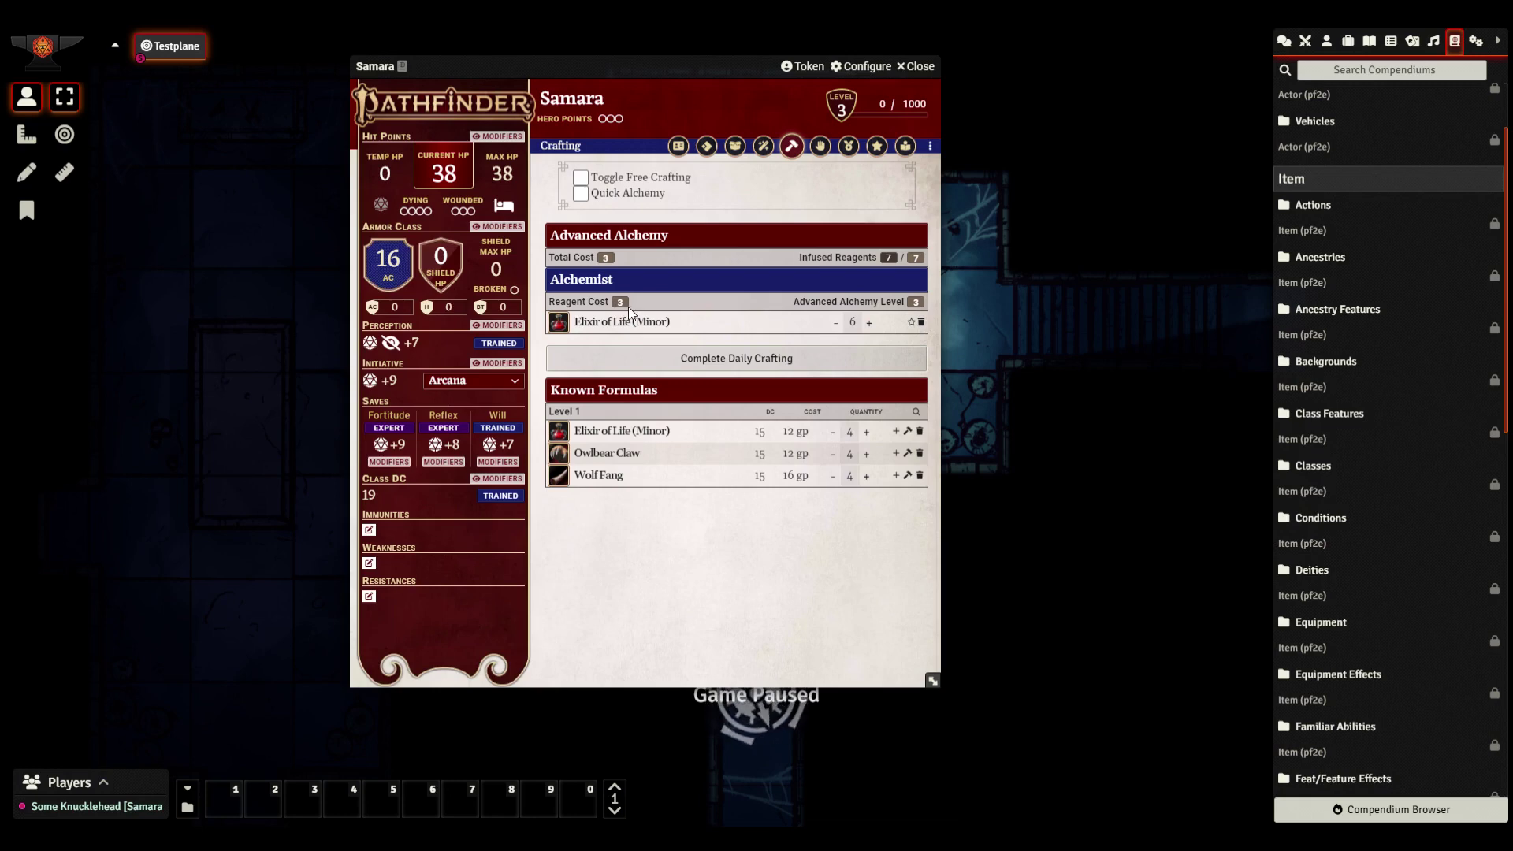
click(581, 193)
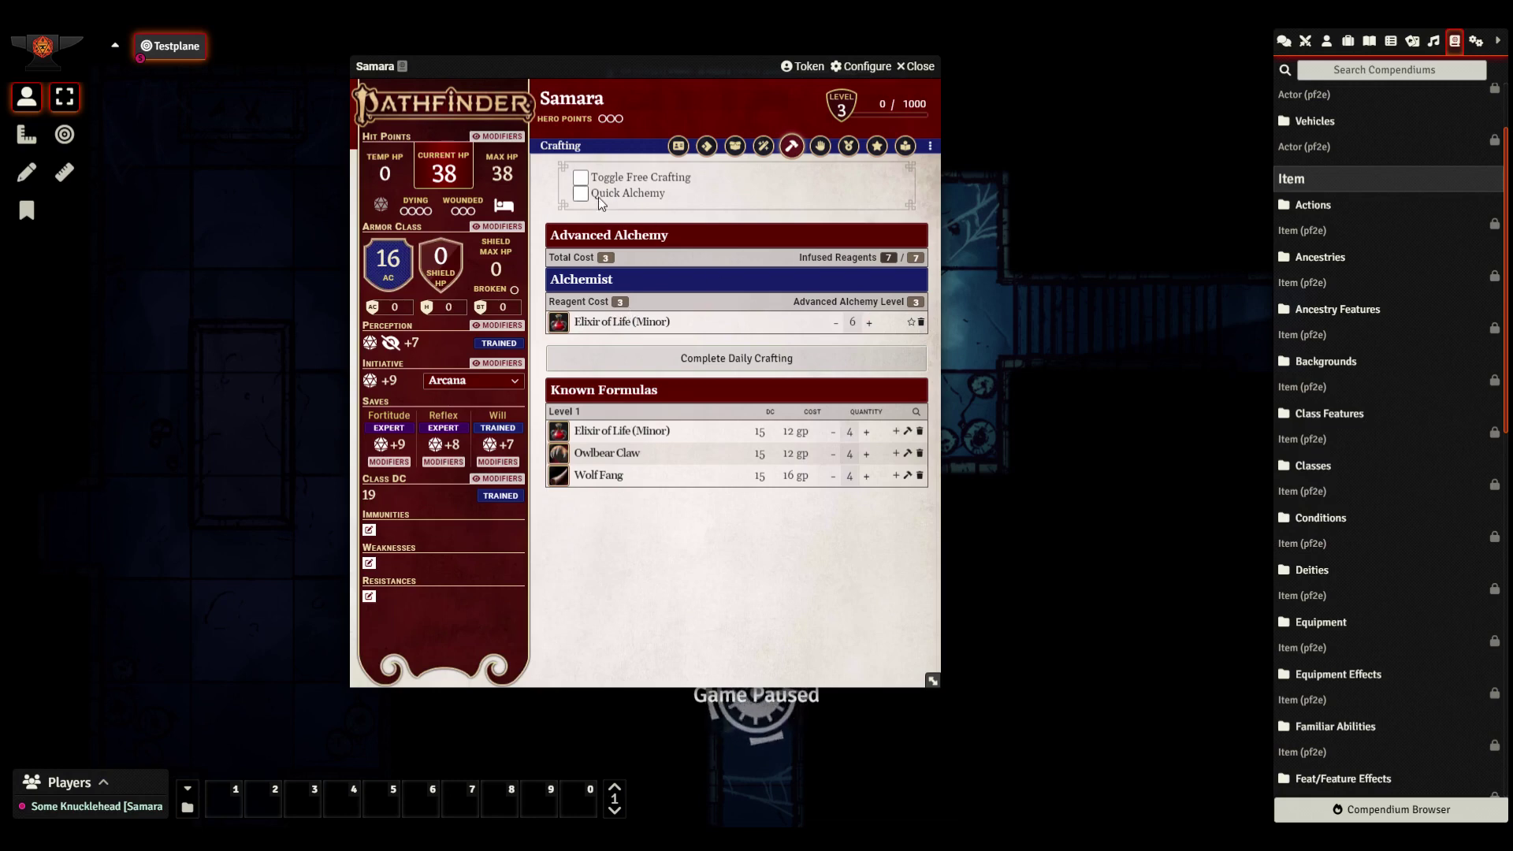
click(909, 432)
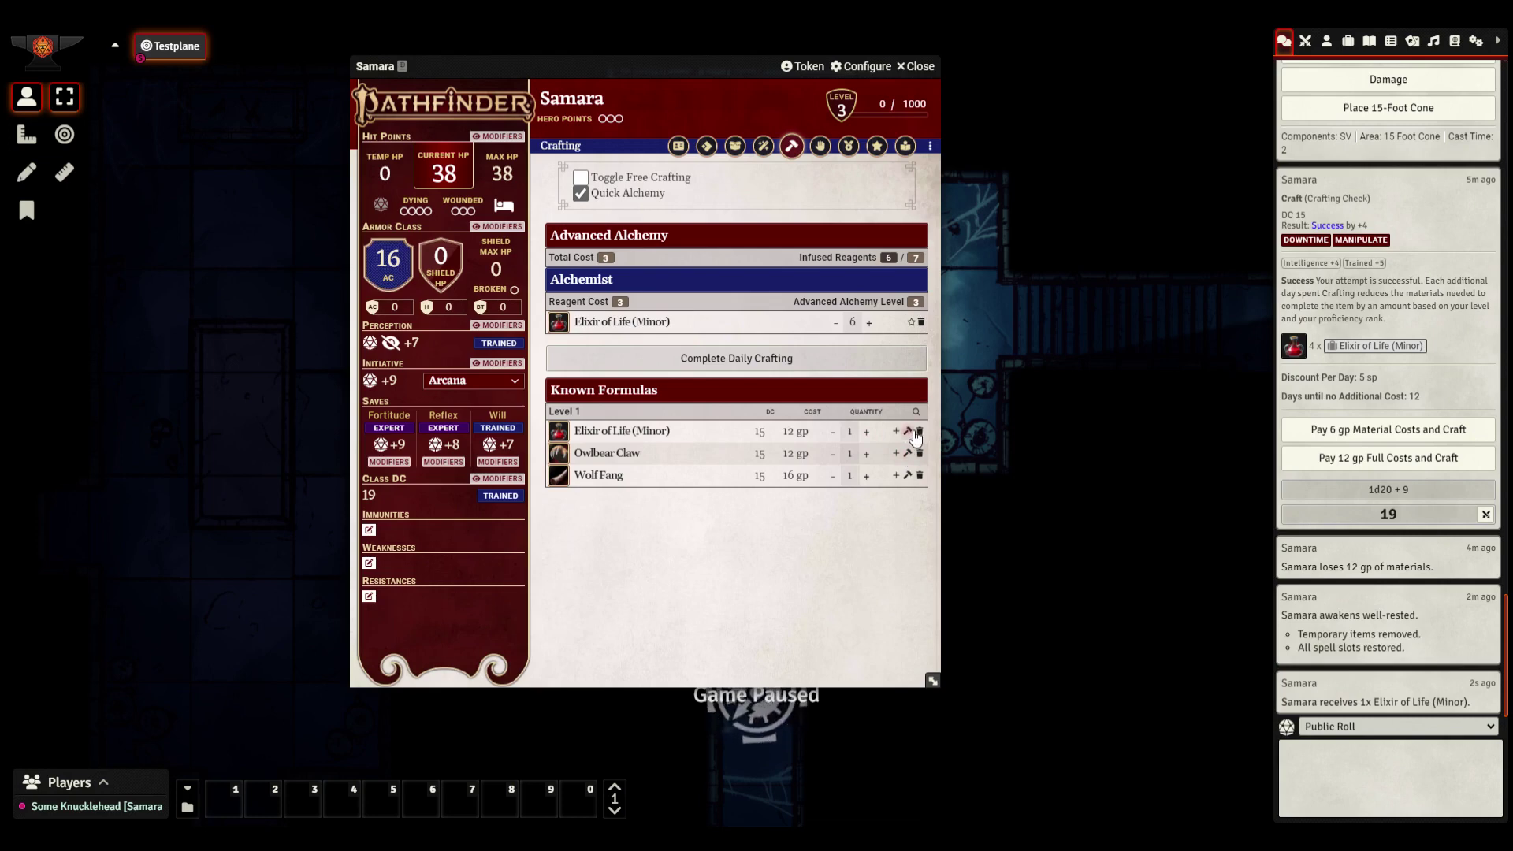
Quick-craft a second Elixir of Life (Minor), check both elixirs in inventory, then view Spellcasting
click(908, 431)
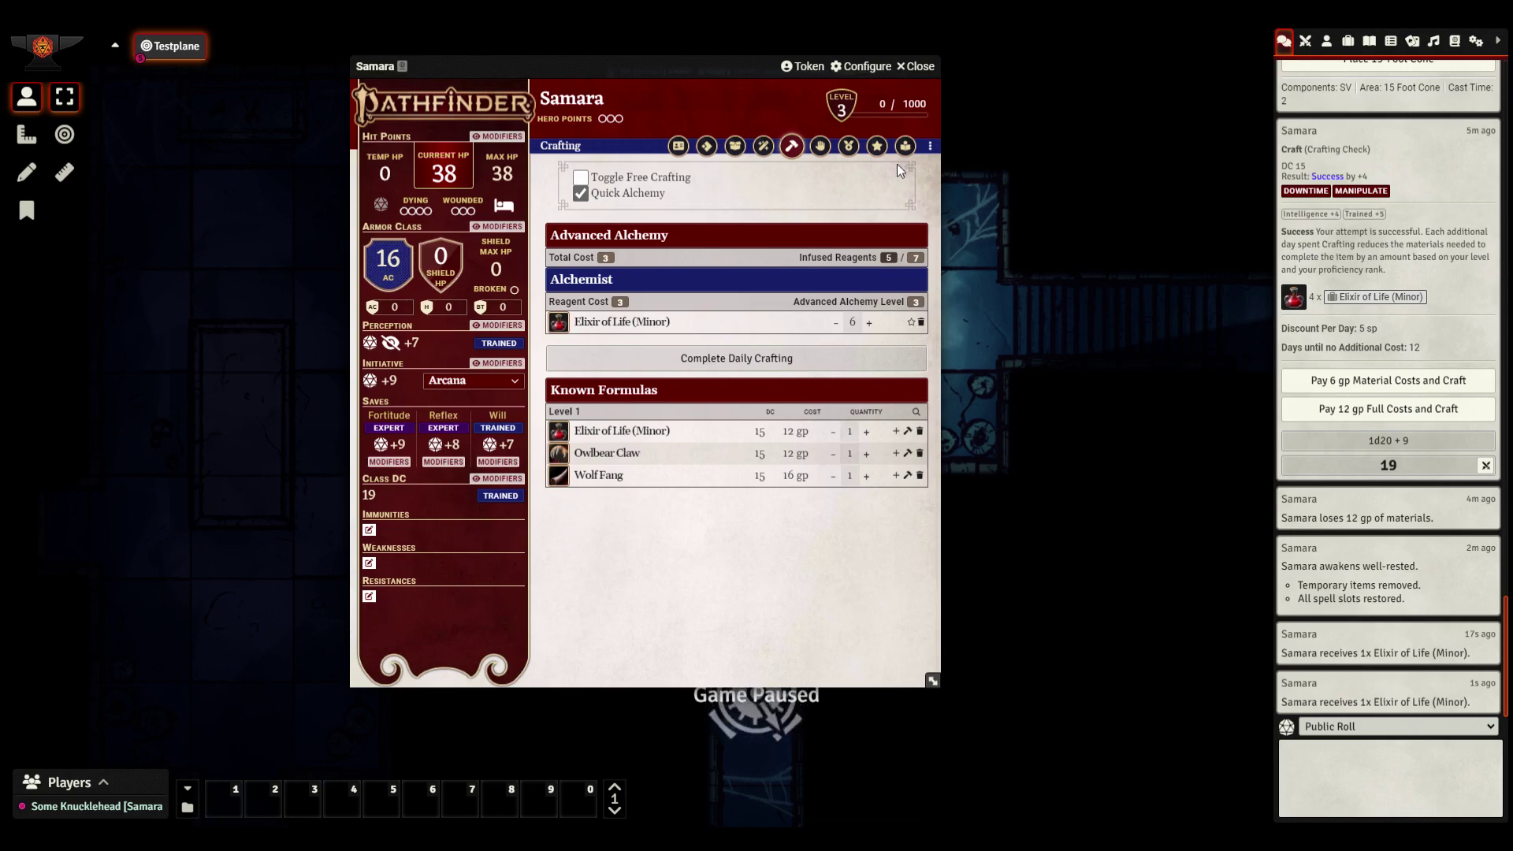
click(735, 146)
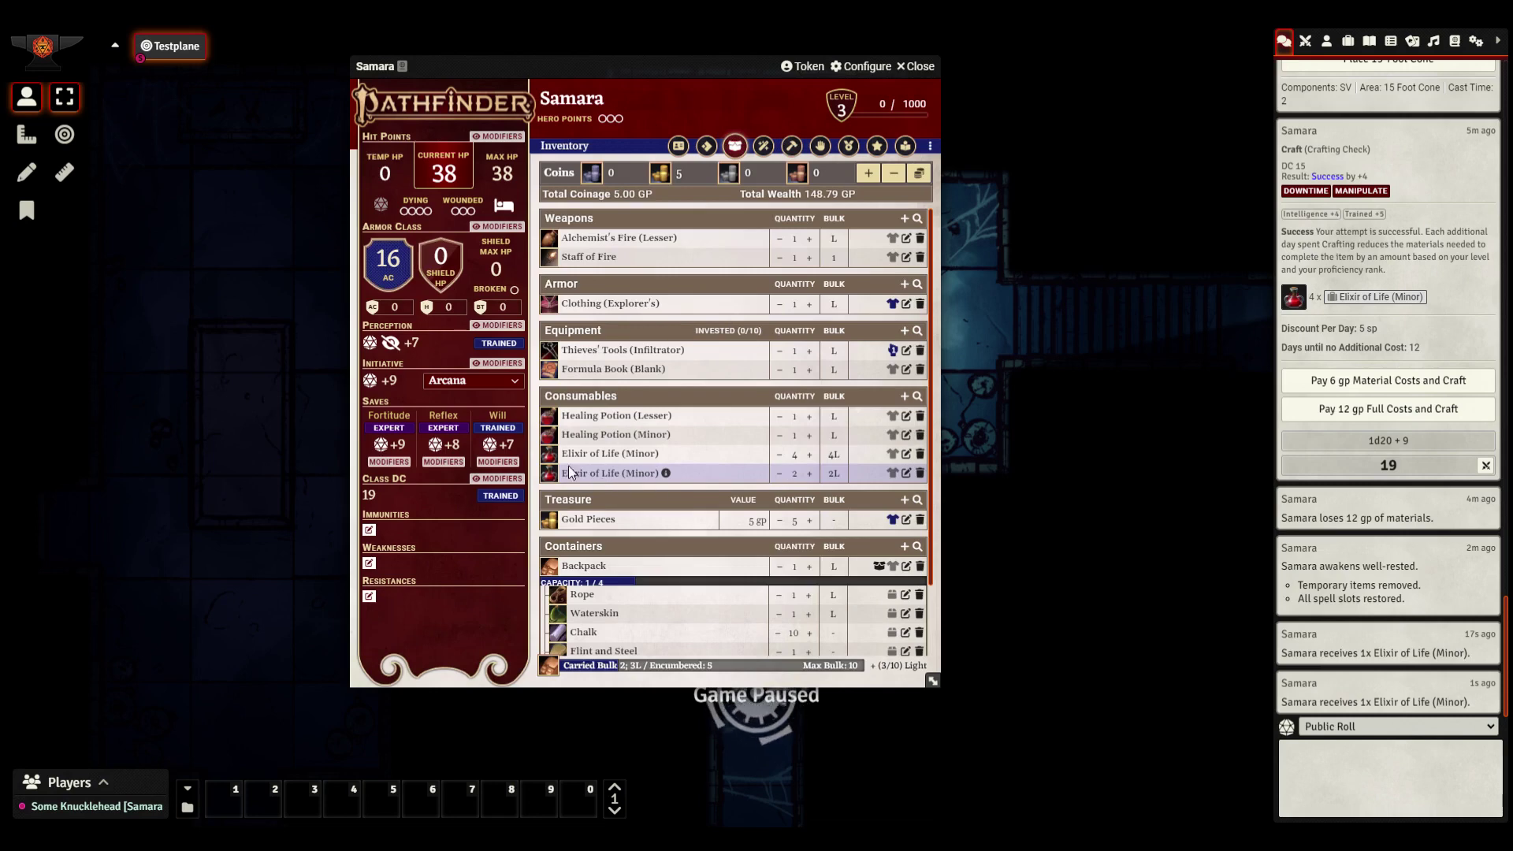
click(792, 146)
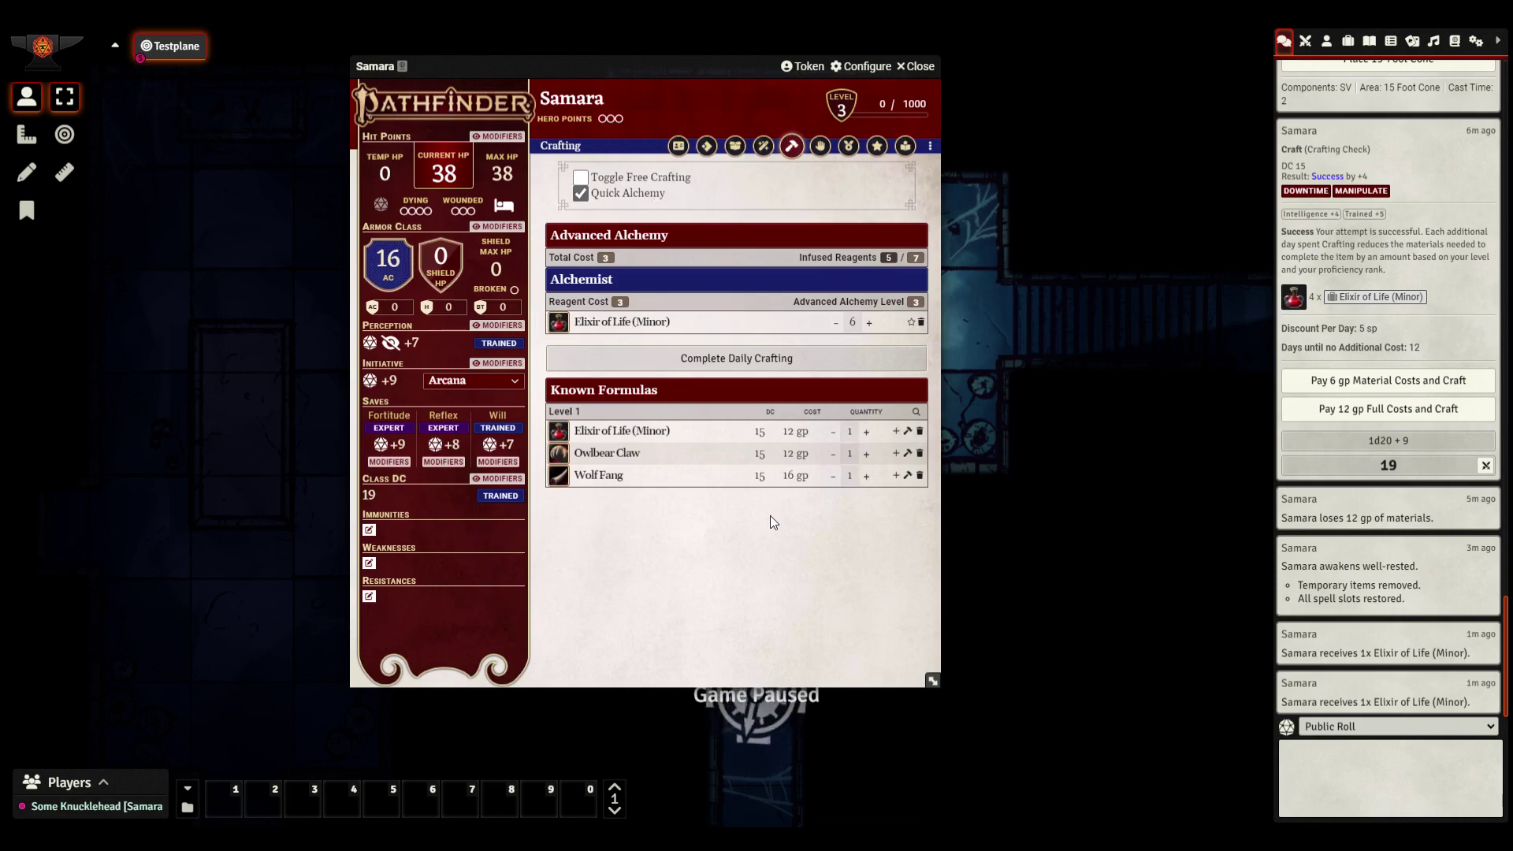
click(762, 147)
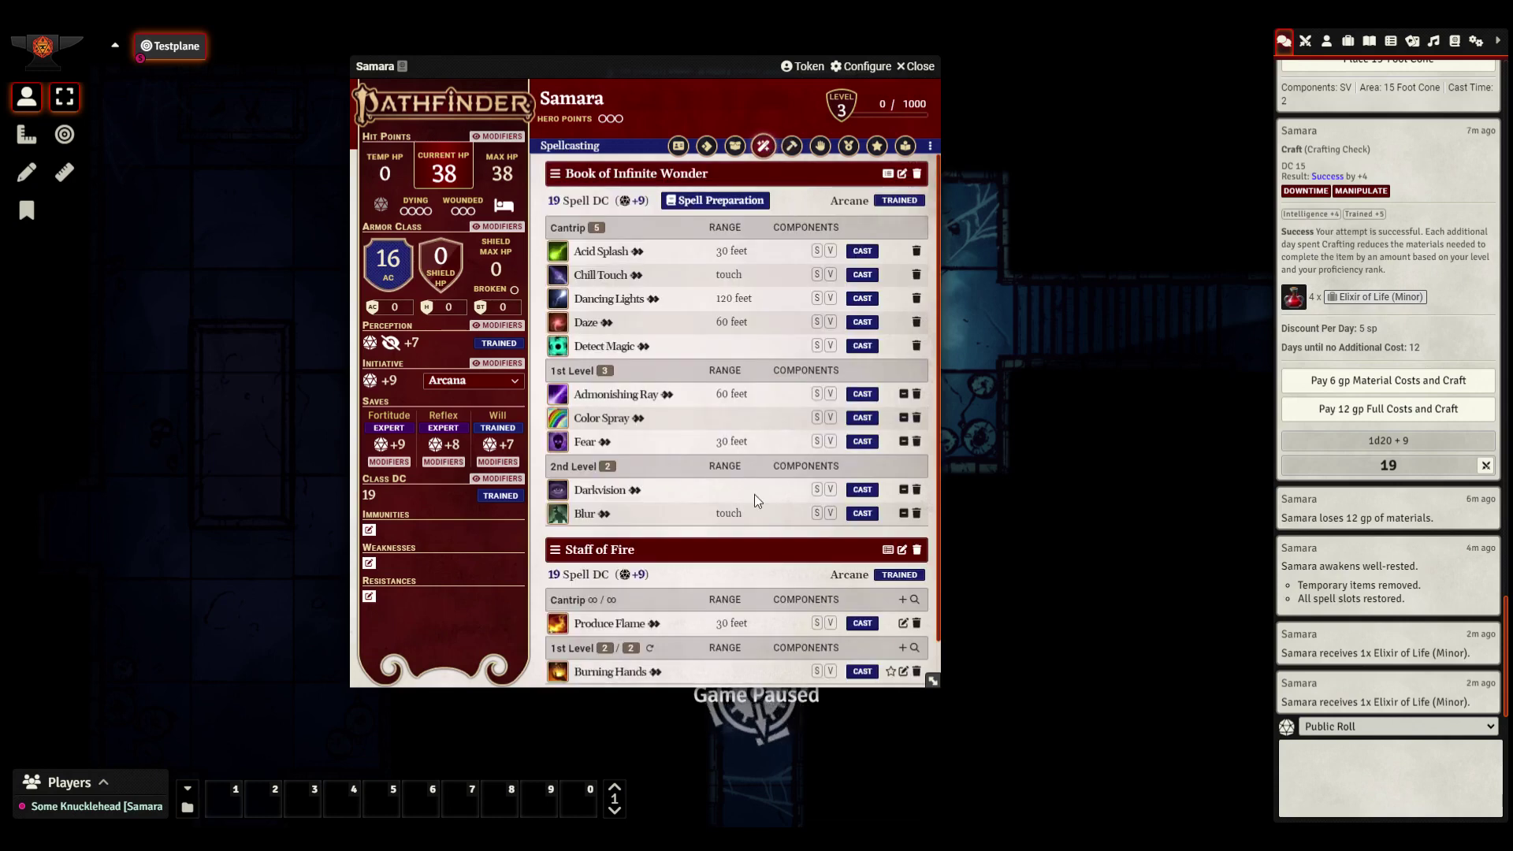
Close the character sheet and select the character's token on the dungeon map
click(678, 147)
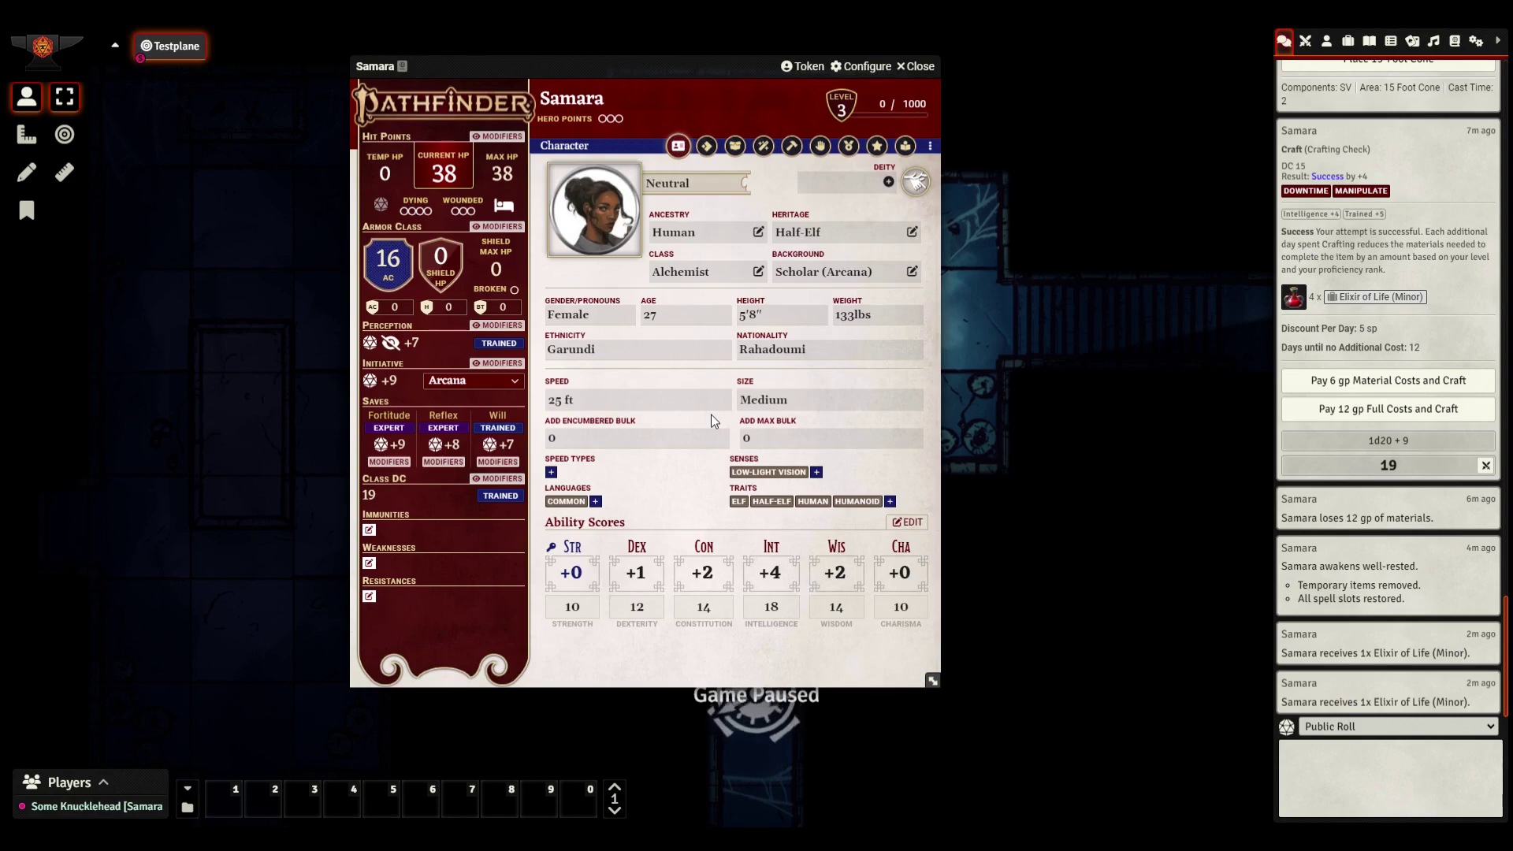
click(915, 67)
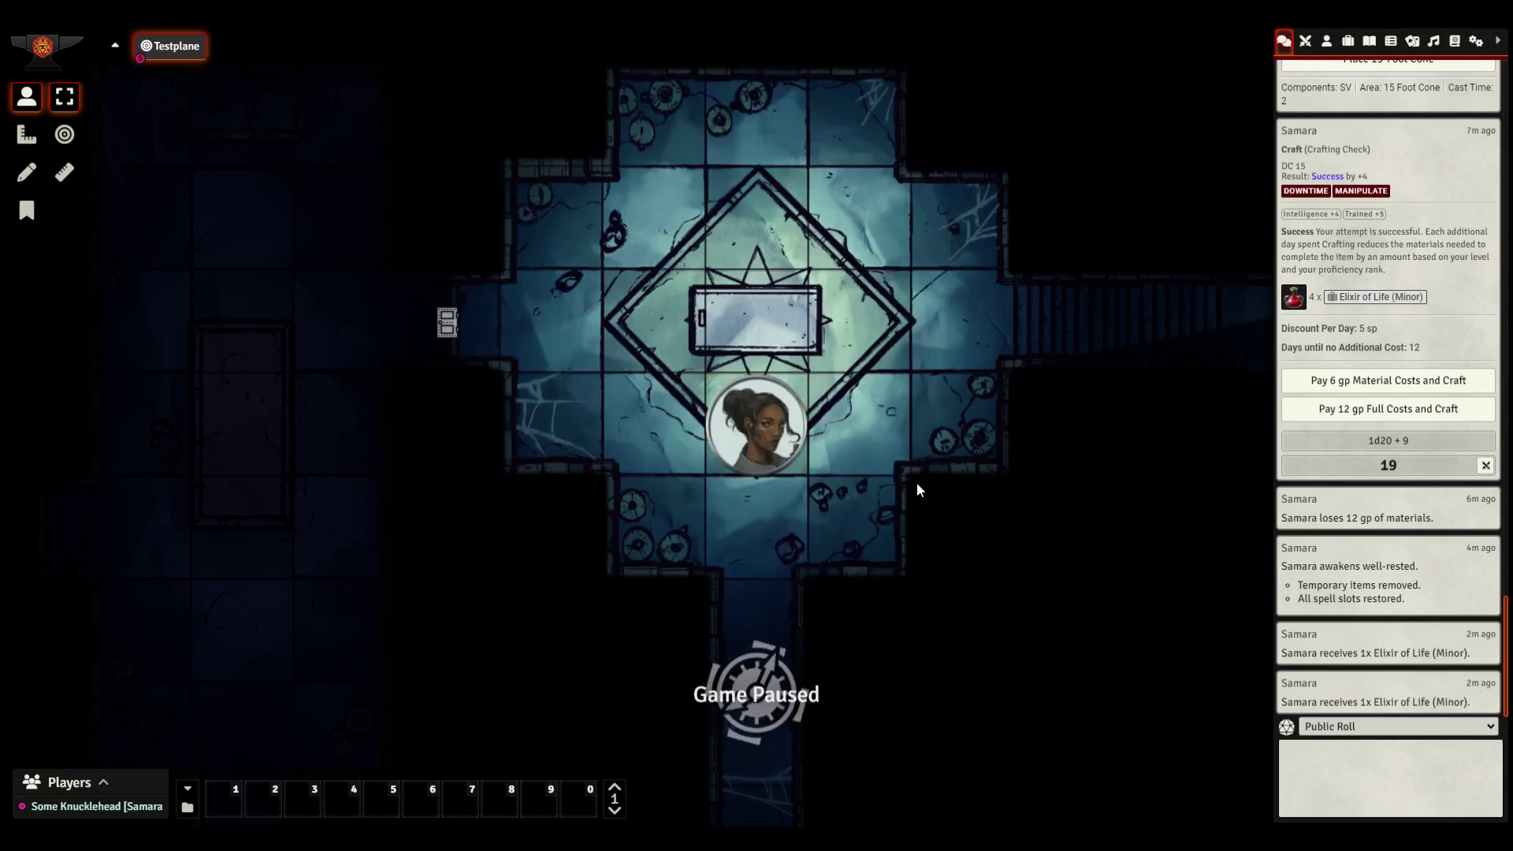
click(788, 449)
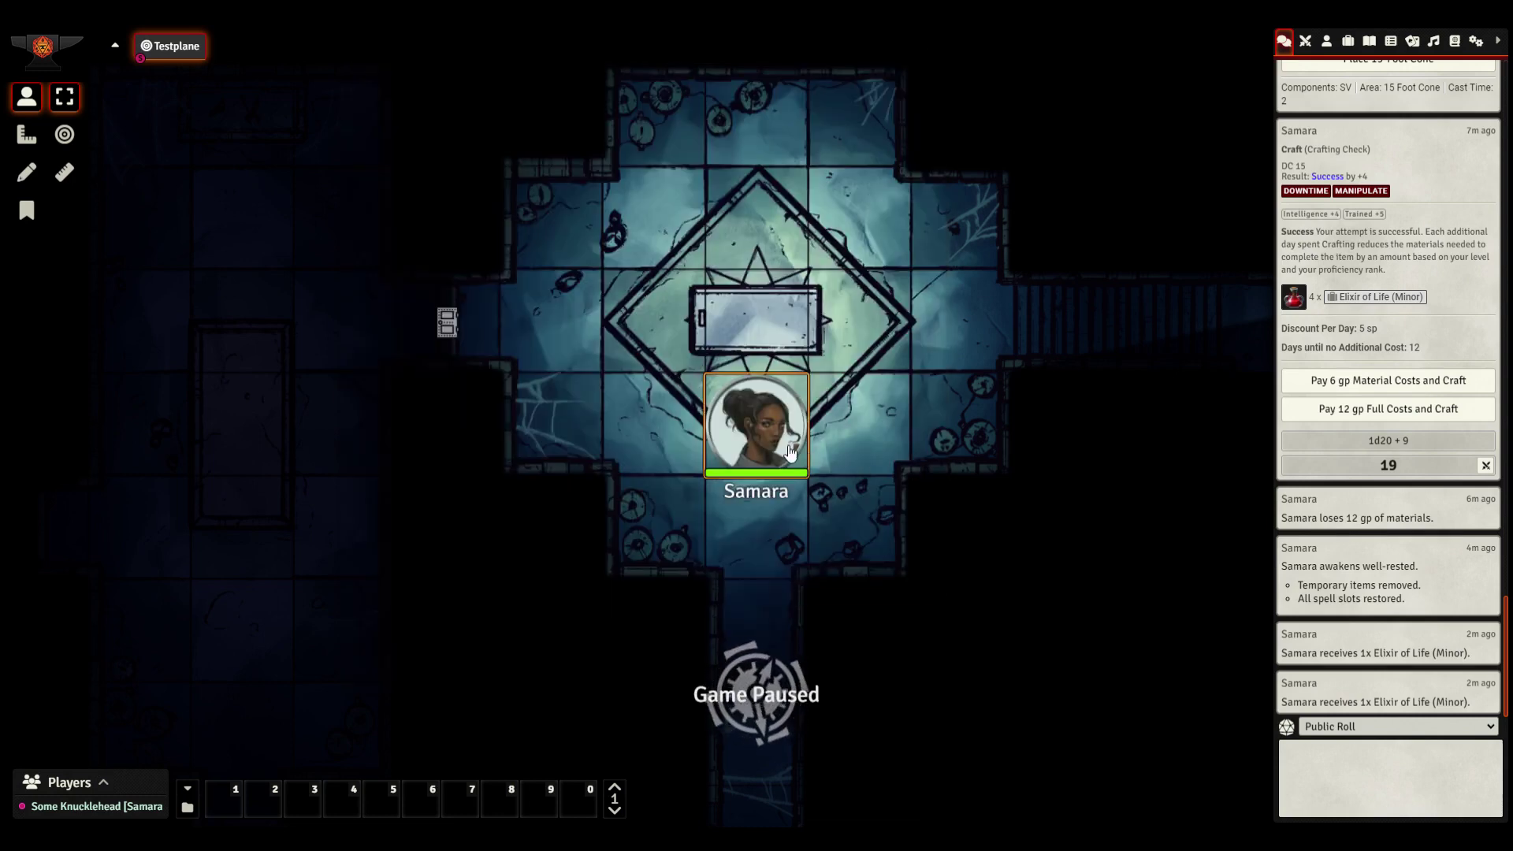